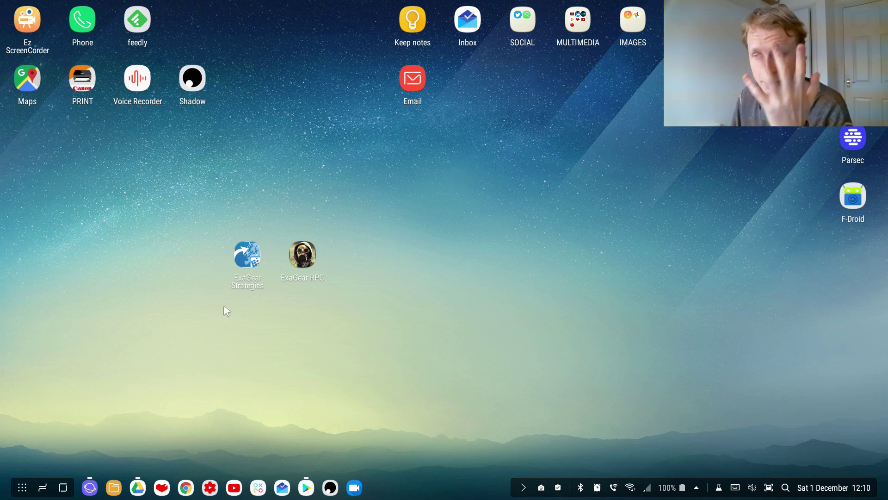
{"action": "left_click_drag", "start_coordinate": [215, 310], "coordinate": [341, 206]}
{"action": "left_click", "coordinate": [259, 378]}
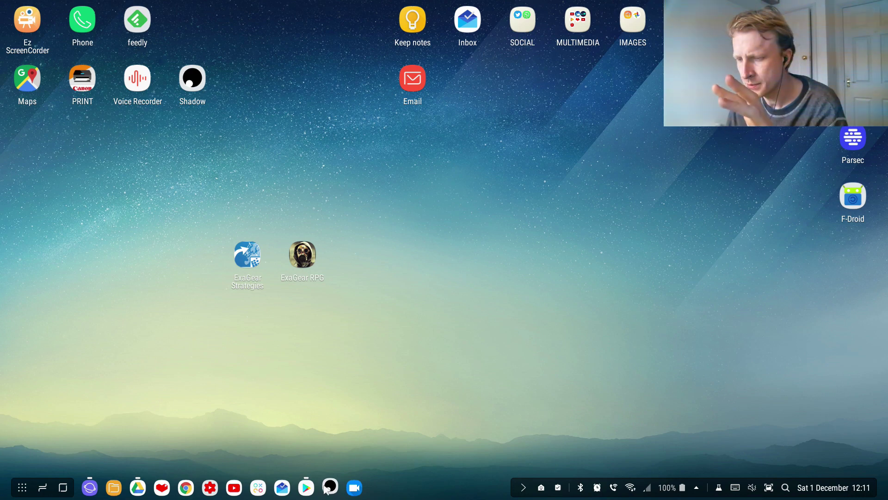
Step: View the Play Store search results for "exagear", and minimise the store window
{"action": "left_click", "coordinate": [306, 487]}
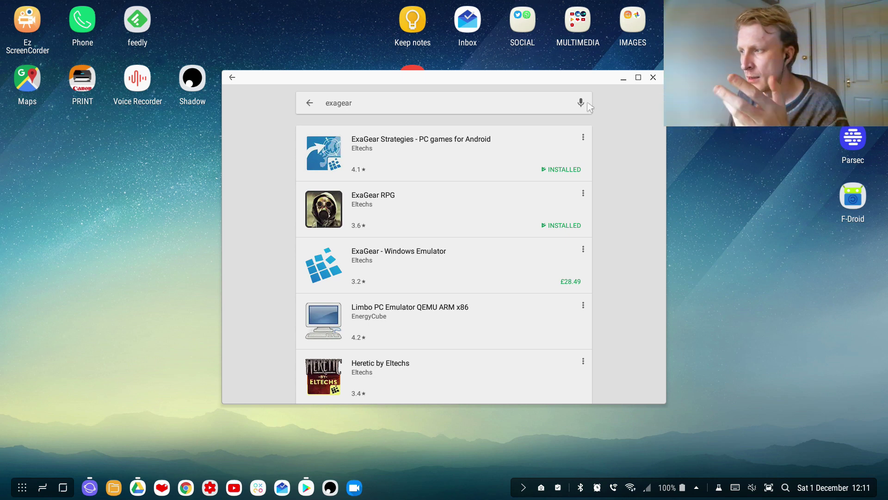
{"action": "left_click", "coordinate": [624, 78]}
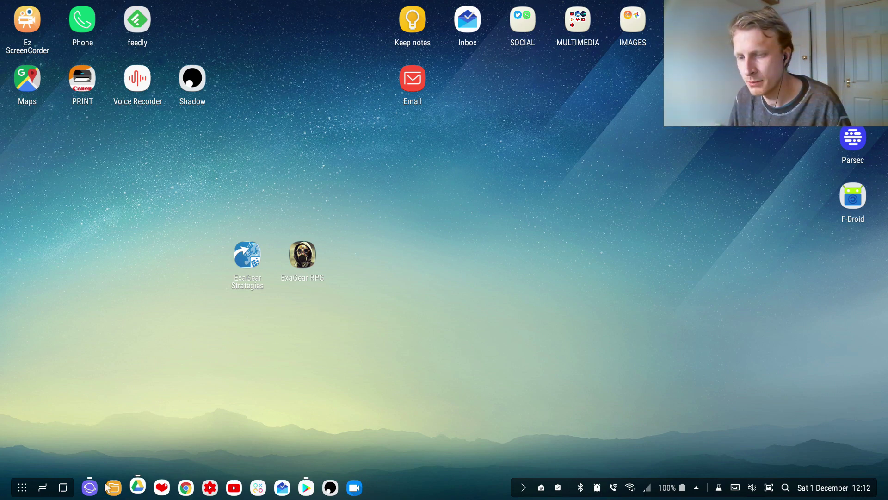
Step: Switch to the web browser and load gog.com in a new tab
{"action": "left_click", "coordinate": [90, 487]}
{"action": "left_click", "coordinate": [260, 55]}
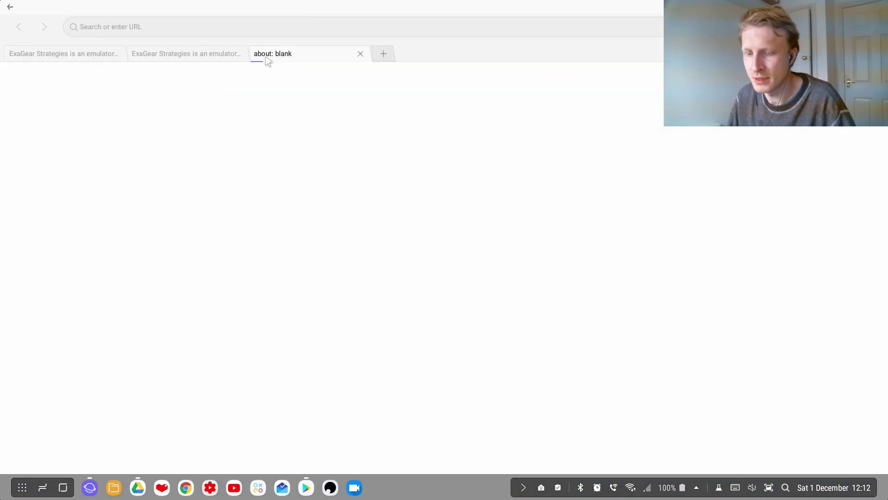
{"action": "left_click", "coordinate": [227, 35]}
{"action": "type", "text": "gog.com"}
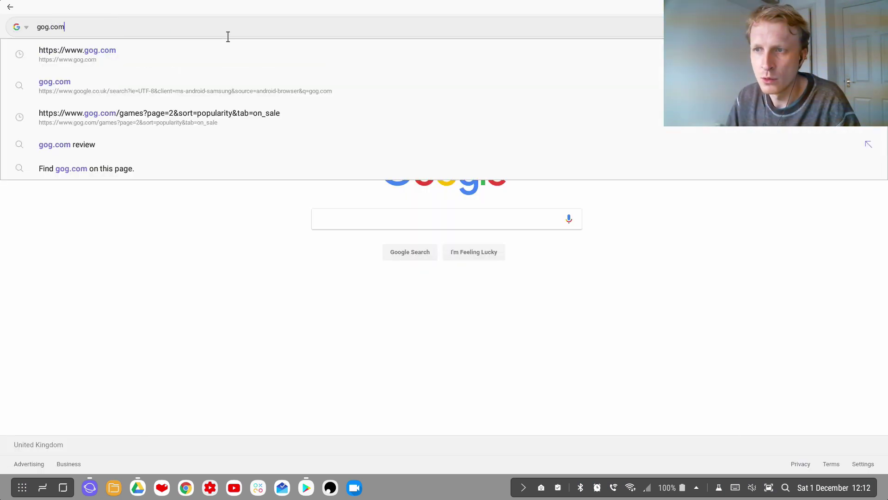
{"action": "key", "text": "Return"}
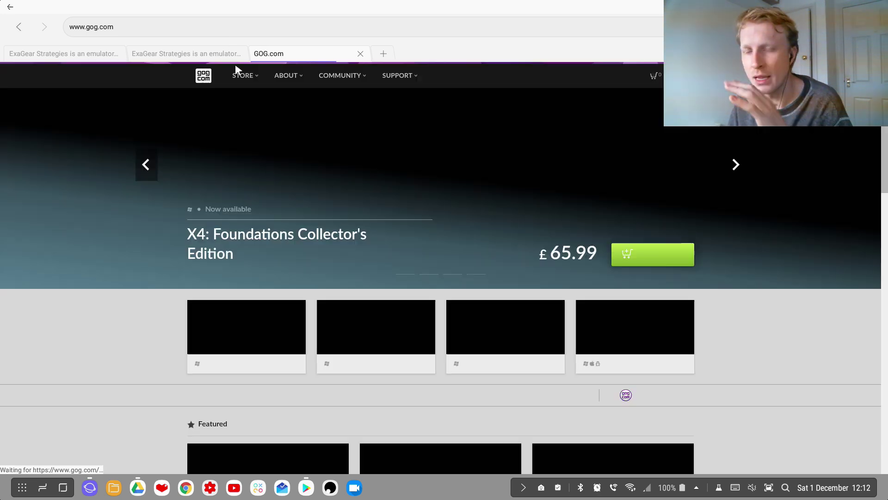
Step: On the Eltechs site, go to the ExaGear Mobile product page and open the details page for ExaGear Strategies
{"action": "left_click", "coordinate": [81, 61]}
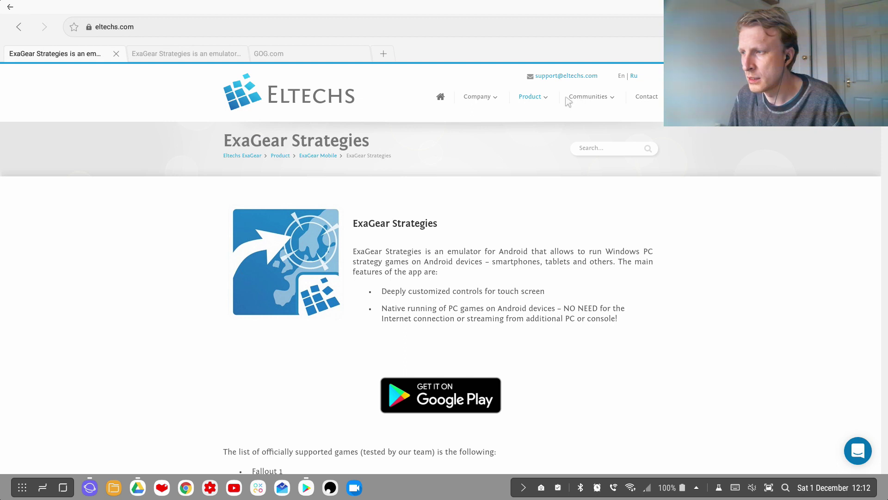
{"action": "mouse_move", "coordinate": [535, 100]}
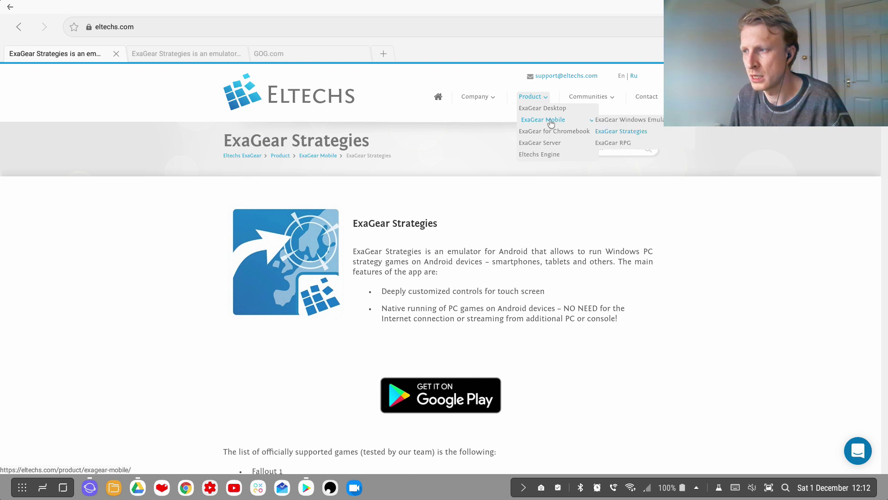
{"action": "left_click", "coordinate": [550, 123]}
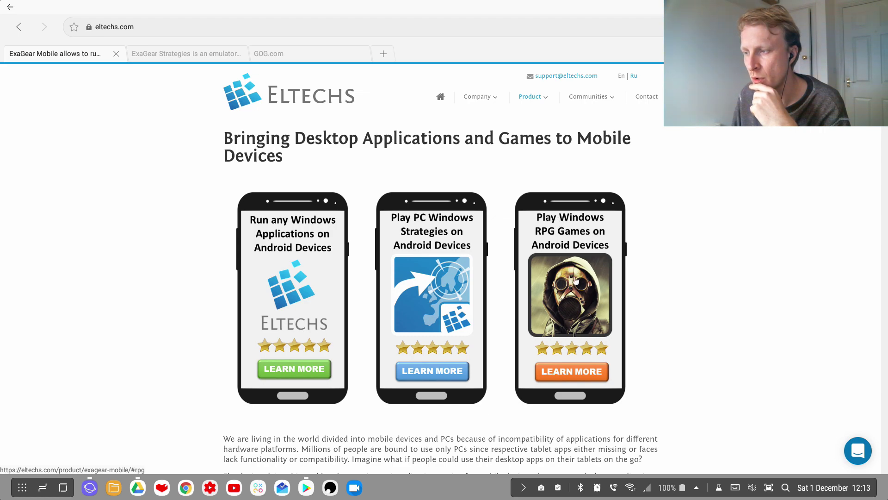
{"action": "scroll", "coordinate": [460, 243], "scroll_direction": "down", "scroll_amount": 15}
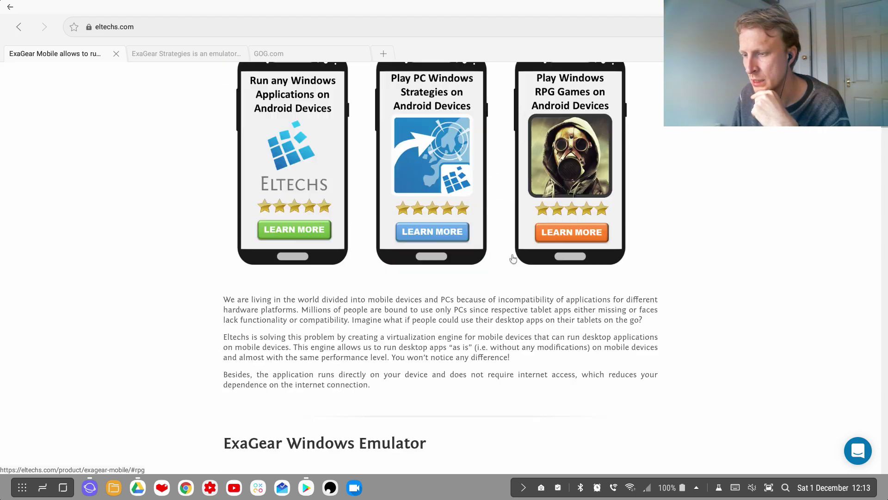
{"action": "scroll", "coordinate": [460, 243], "scroll_direction": "down", "scroll_amount": 10}
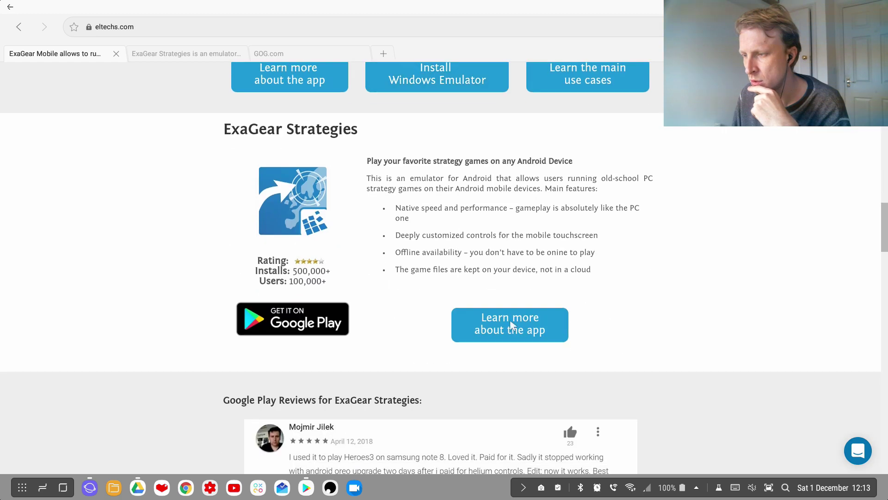
{"action": "left_click", "coordinate": [512, 331]}
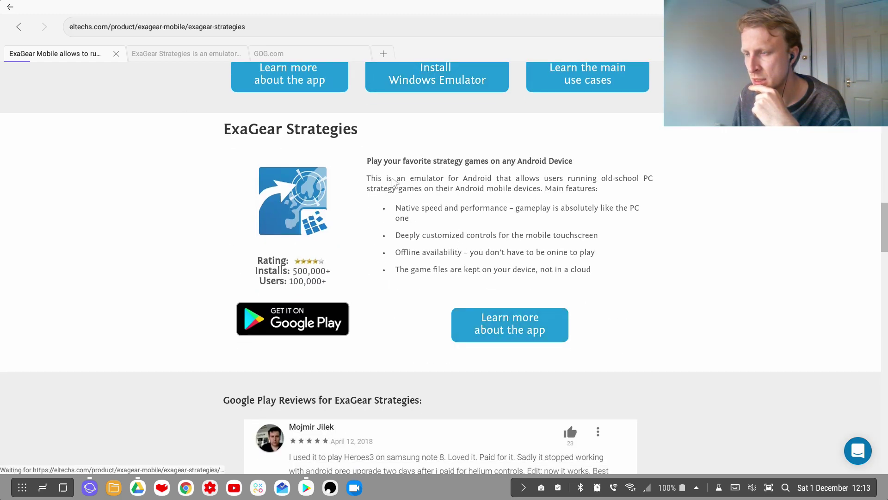
Step: Review the officially supported and community-tested game lists on the ExaGear Strategies page
{"action": "scroll", "coordinate": [388, 235], "scroll_direction": "down", "scroll_amount": 5}
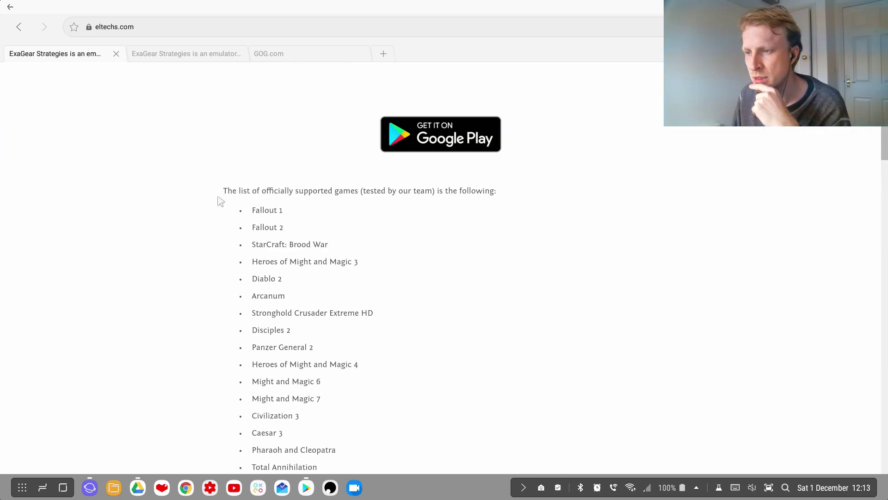
{"action": "scroll", "coordinate": [295, 198], "scroll_direction": "down", "scroll_amount": 1}
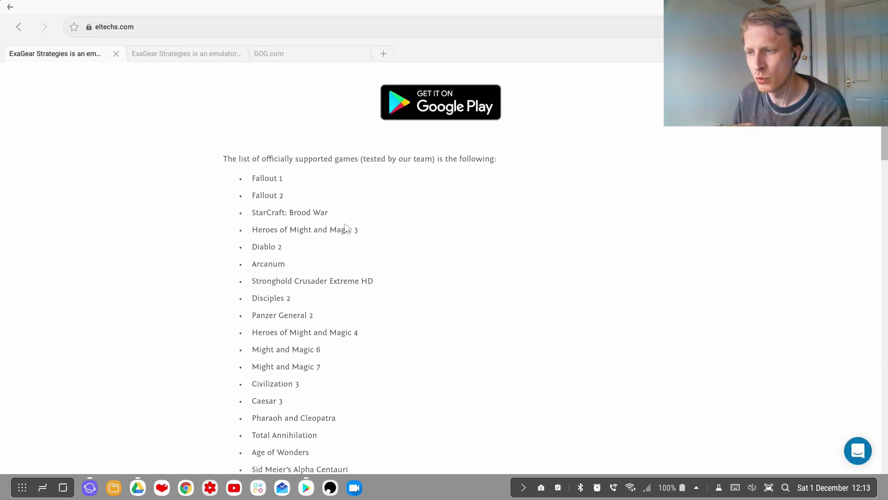
{"action": "scroll", "coordinate": [304, 240], "scroll_direction": "down", "scroll_amount": 3}
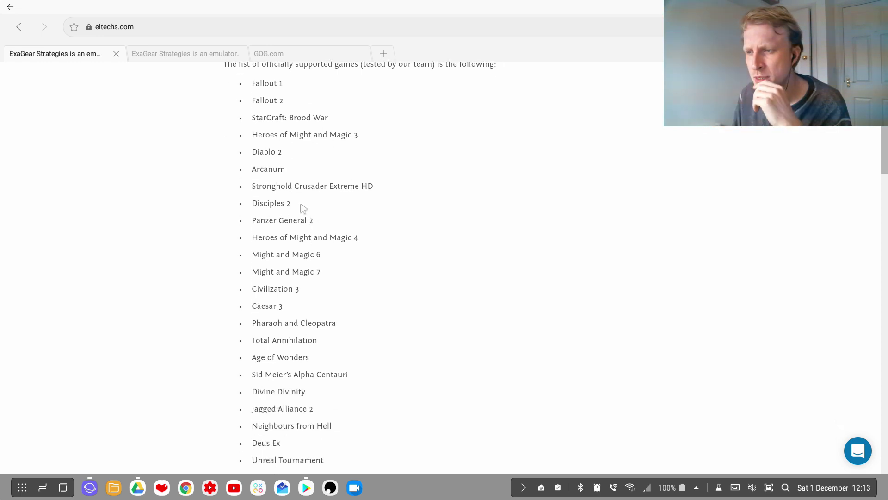
{"action": "scroll", "coordinate": [306, 225], "scroll_direction": "down", "scroll_amount": 3}
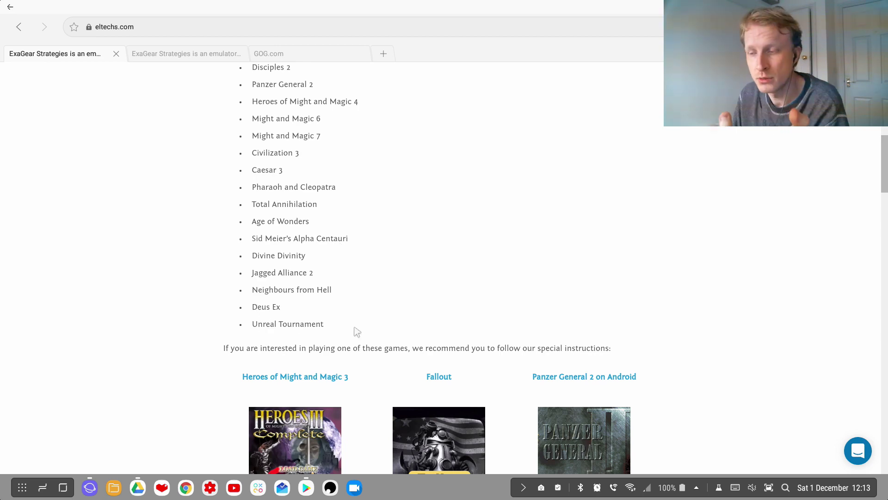
{"action": "scroll", "coordinate": [362, 331], "scroll_direction": "down", "scroll_amount": 8}
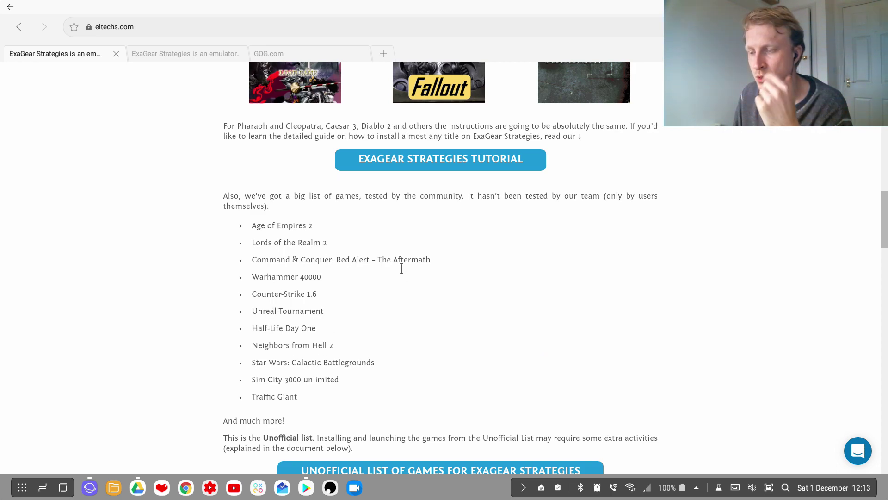
{"action": "scroll", "coordinate": [402, 271], "scroll_direction": "down", "scroll_amount": 6}
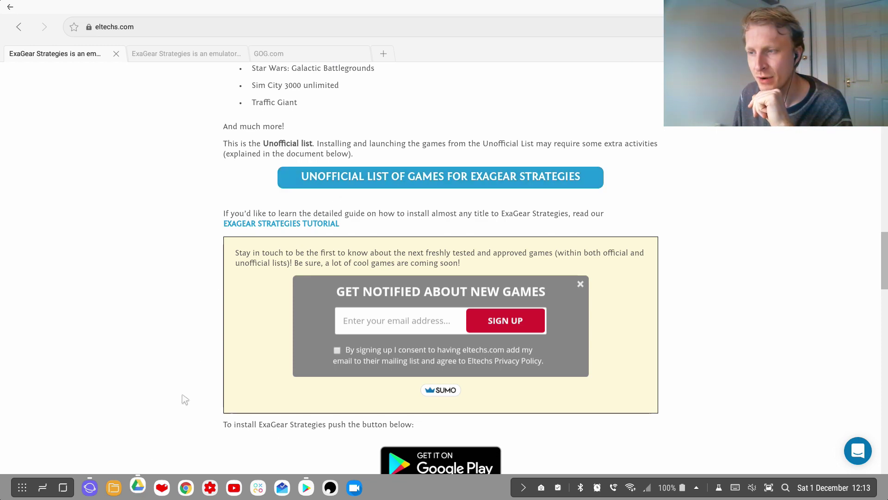
Step: Examine the required controls, EXE names, resolutions and colour depths in the unofficial games list PDF, and return to the web page
{"action": "scroll", "coordinate": [315, 241], "scroll_direction": "up", "scroll_amount": 6}
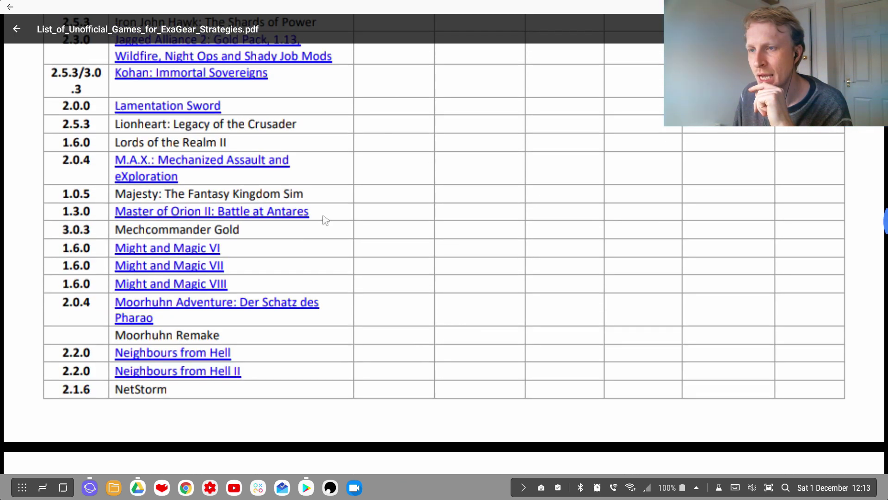
{"action": "scroll", "coordinate": [325, 220], "scroll_direction": "up", "scroll_amount": 10}
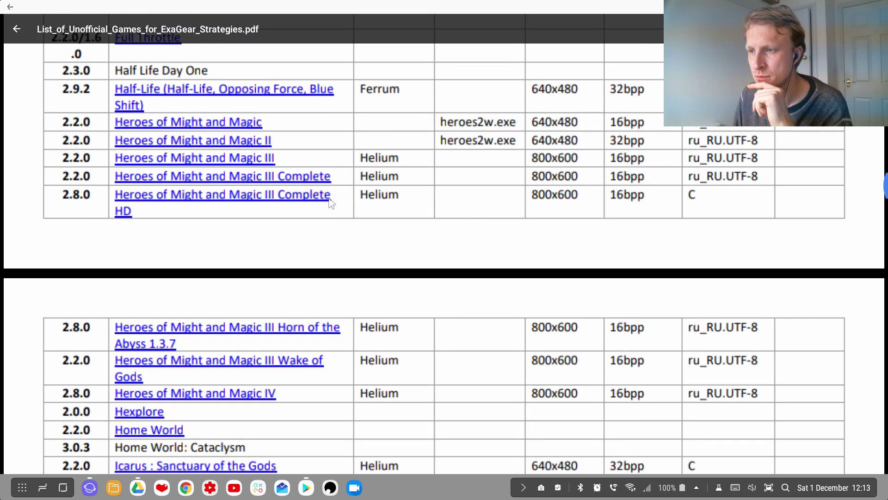
{"action": "scroll", "coordinate": [331, 203], "scroll_direction": "up", "scroll_amount": 13}
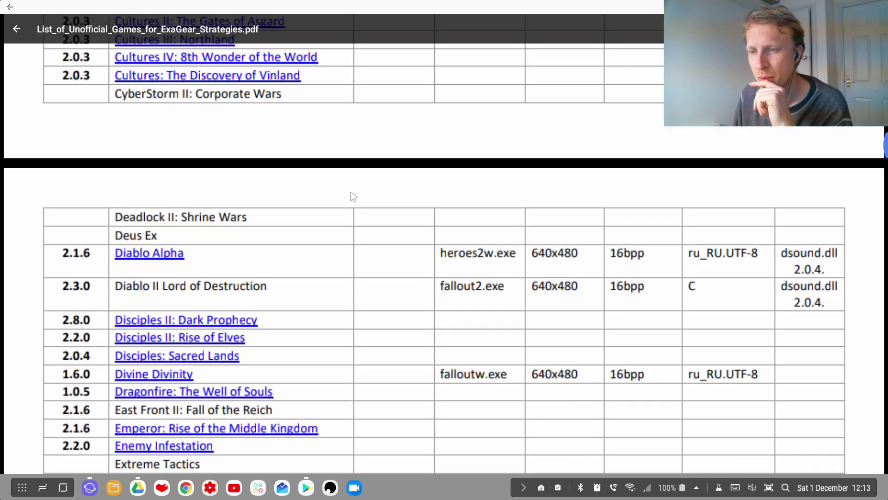
{"action": "scroll", "coordinate": [356, 196], "scroll_direction": "up", "scroll_amount": 12}
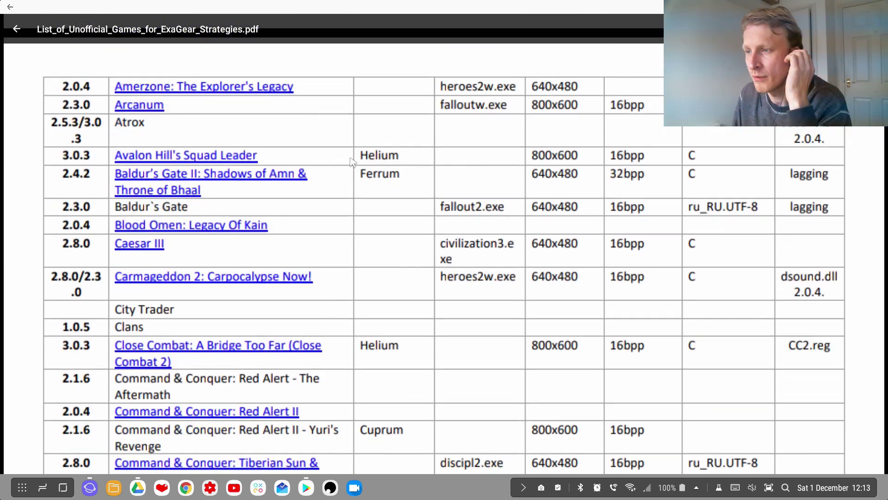
{"action": "scroll", "coordinate": [350, 162], "scroll_direction": "up", "scroll_amount": 9}
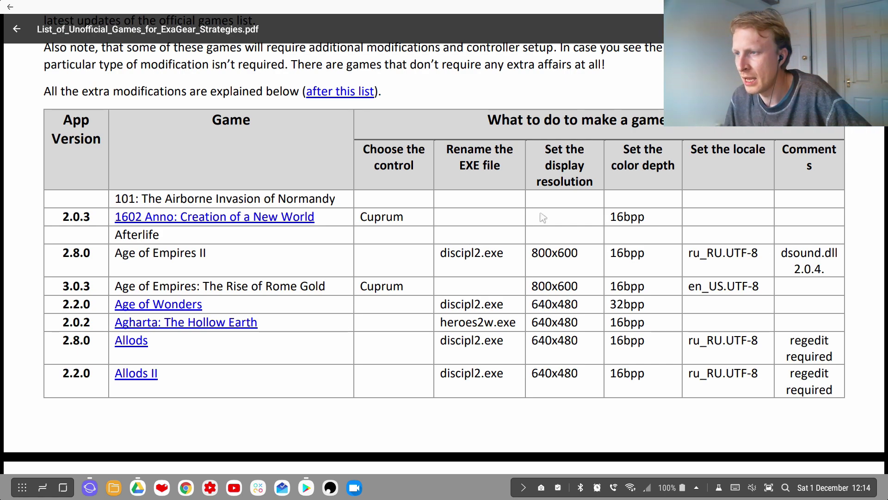
{"action": "scroll", "coordinate": [543, 148], "scroll_direction": "down", "scroll_amount": 3}
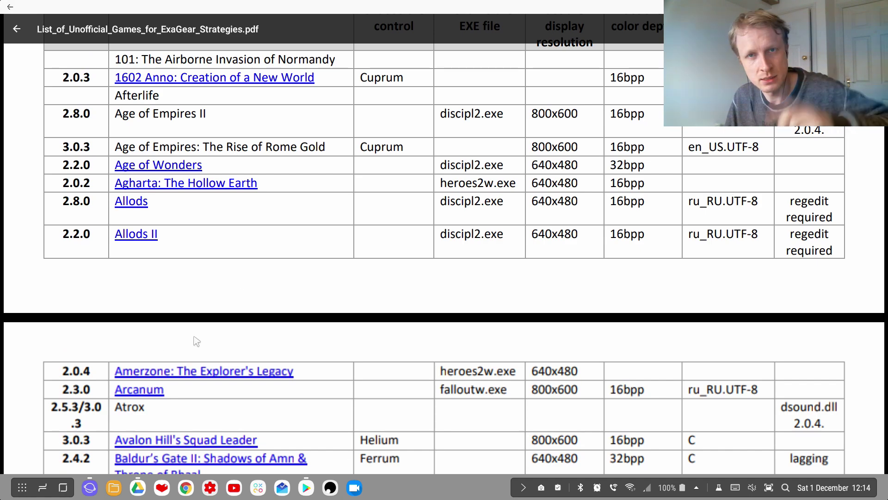
{"action": "scroll", "coordinate": [159, 301], "scroll_direction": "down", "scroll_amount": 5}
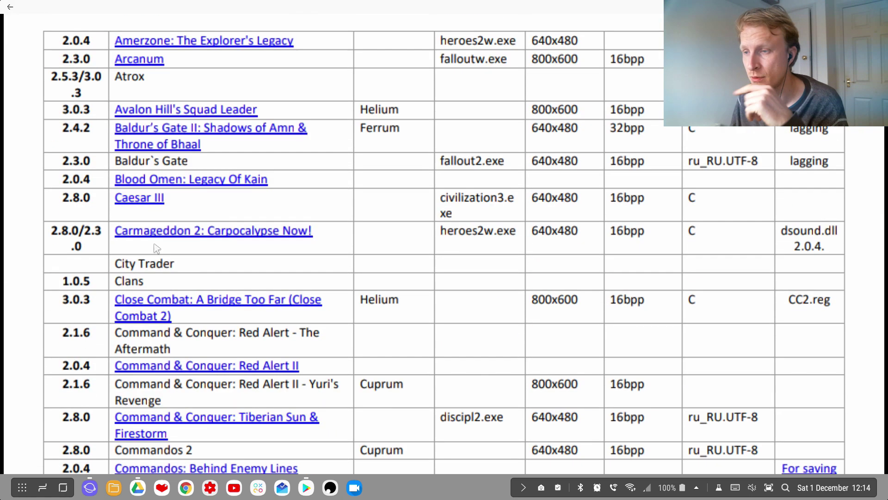
{"action": "scroll", "coordinate": [236, 178], "scroll_direction": "up", "scroll_amount": 2}
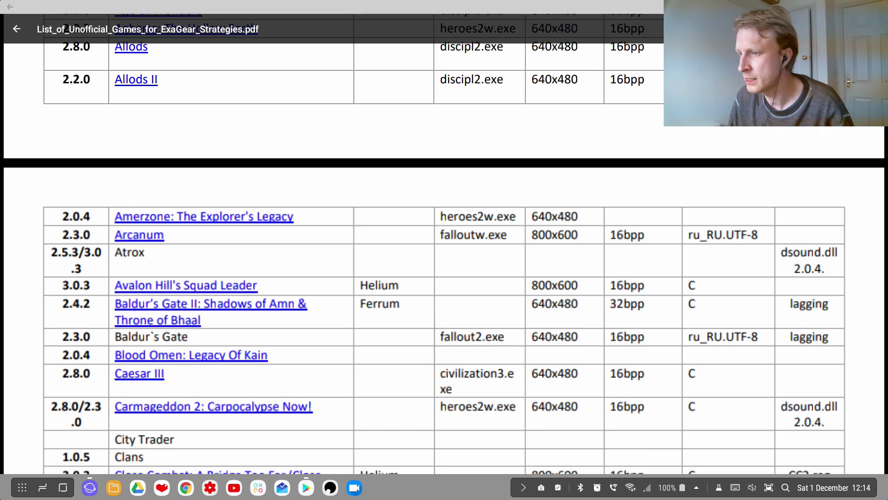
{"action": "right_click", "coordinate": [715, 154]}
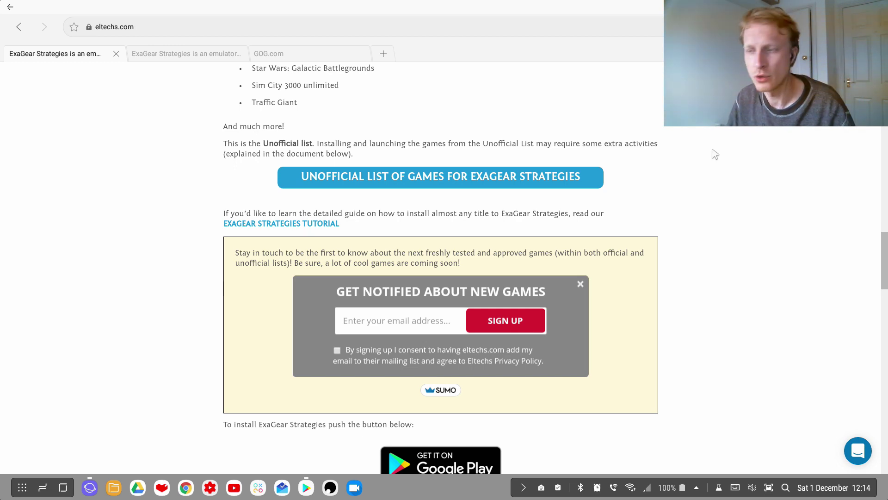
Step: Look back over the official games list up to the page heading, and minimise the browser window
{"action": "scroll", "coordinate": [119, 109], "scroll_direction": "up", "scroll_amount": 15}
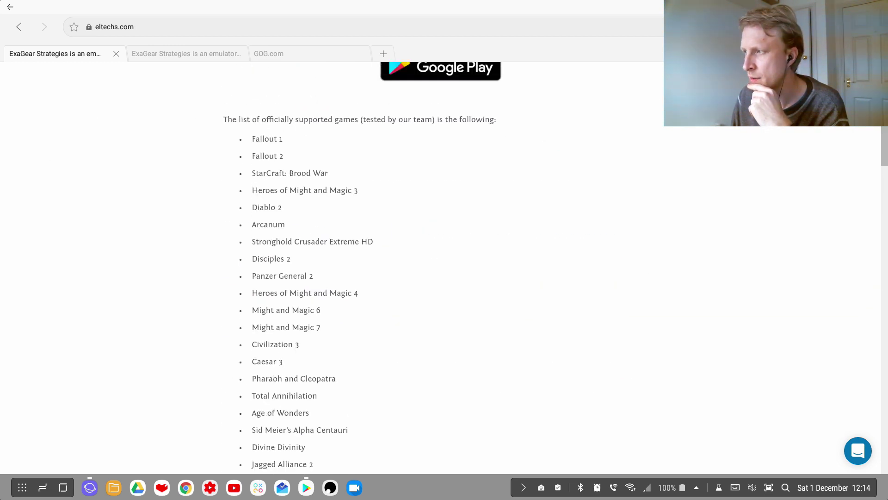
{"action": "scroll", "coordinate": [344, 291], "scroll_direction": "up", "scroll_amount": 6}
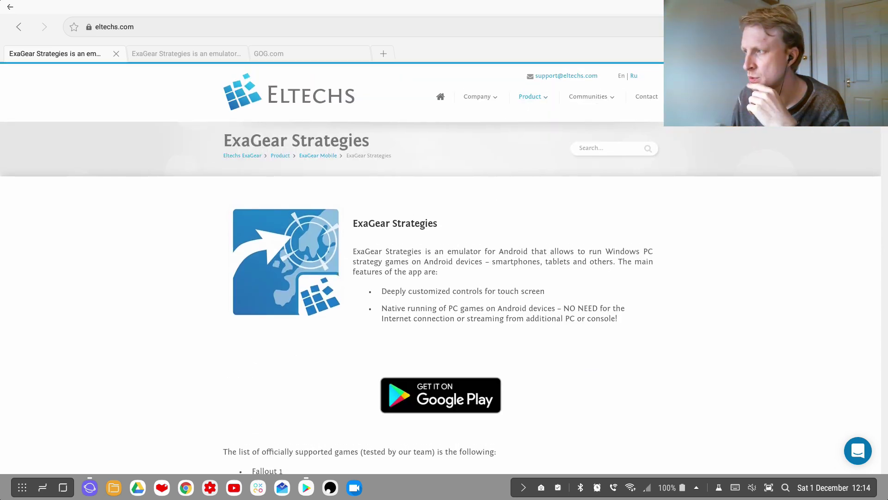
{"action": "left_click", "coordinate": [836, 7]}
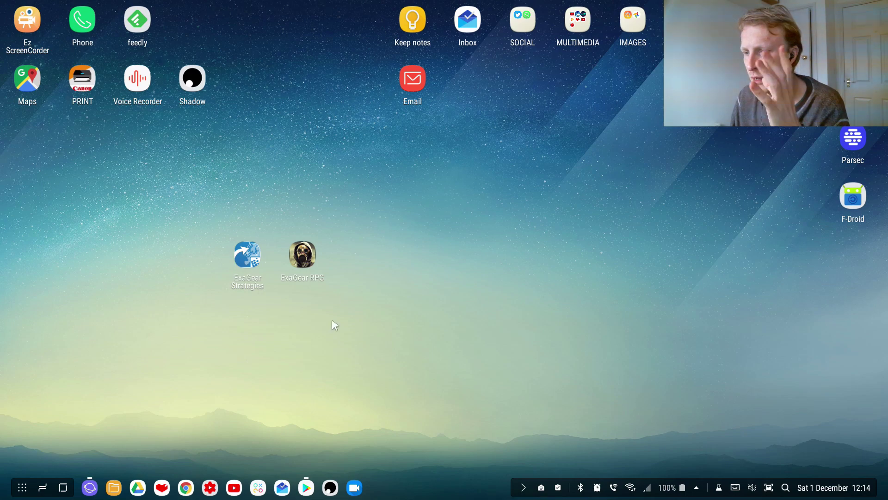
Step: Switch to My Files and open the ExaGear folder in internal storage
{"action": "left_click", "coordinate": [114, 487]}
{"action": "left_click", "coordinate": [79, 234]}
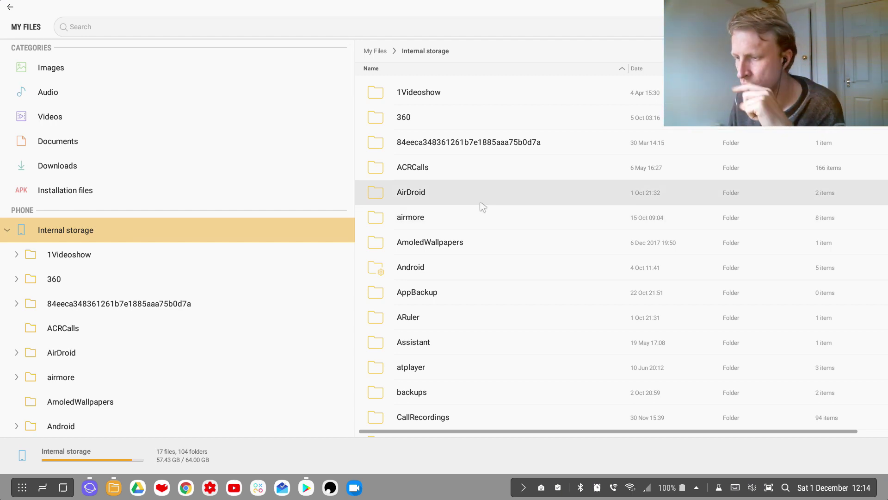
{"action": "scroll", "coordinate": [466, 204], "scroll_direction": "down", "scroll_amount": 10}
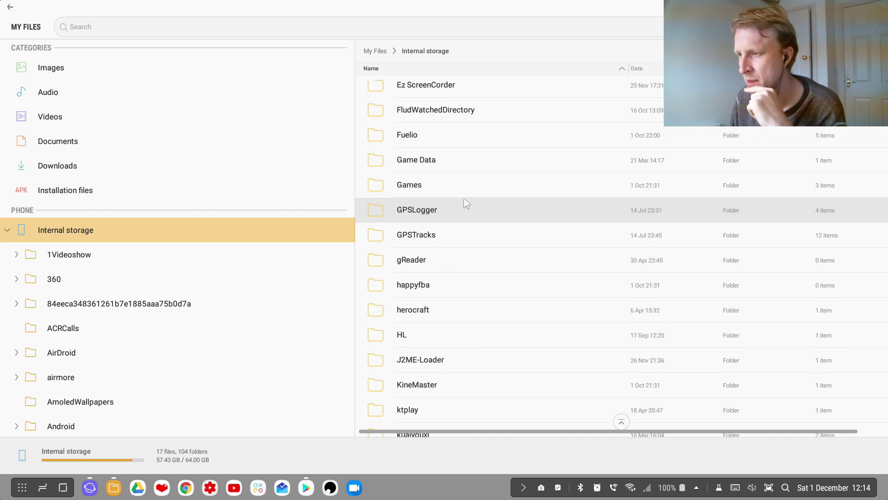
{"action": "scroll", "coordinate": [466, 204], "scroll_direction": "up", "scroll_amount": 2}
{"action": "left_click", "coordinate": [418, 93]}
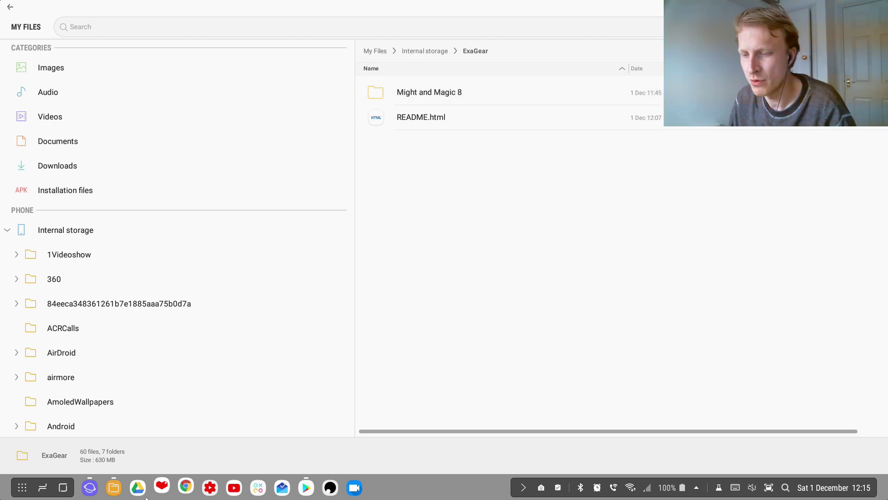
Step: Switch to the browser, search the web for "might and magic 8" in a new tab and look over the results
{"action": "left_click", "coordinate": [90, 487]}
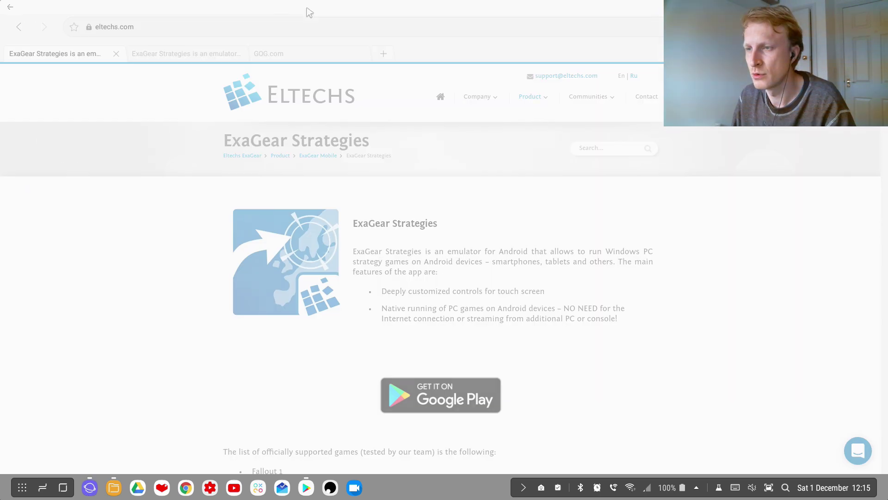
{"action": "left_click", "coordinate": [296, 53]}
{"action": "left_click", "coordinate": [383, 53]}
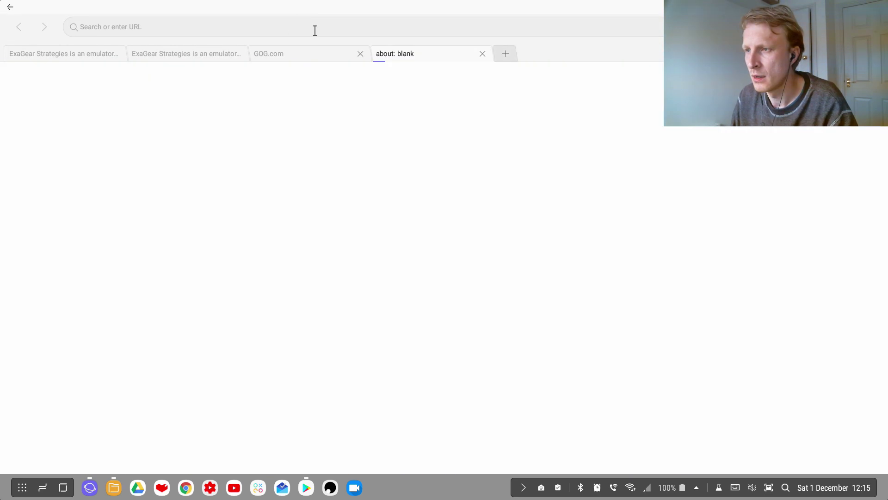
{"action": "left_click", "coordinate": [279, 24]}
{"action": "type", "text": "might "}
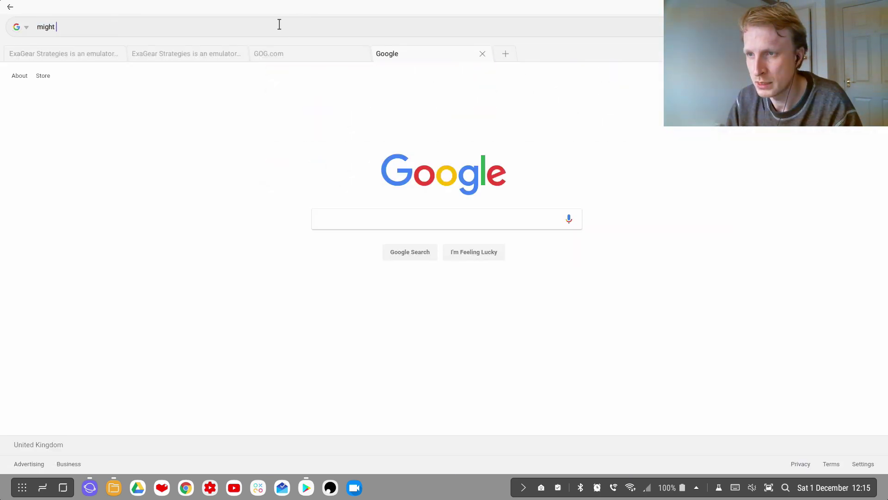
{"action": "type", "text": "and magic 8"}
{"action": "key", "text": "Return"}
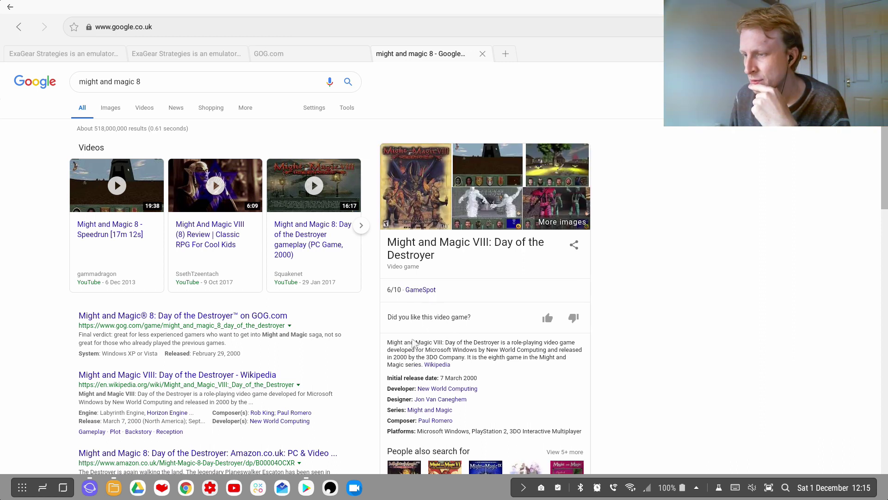
{"action": "scroll", "coordinate": [416, 355], "scroll_direction": "down", "scroll_amount": 3}
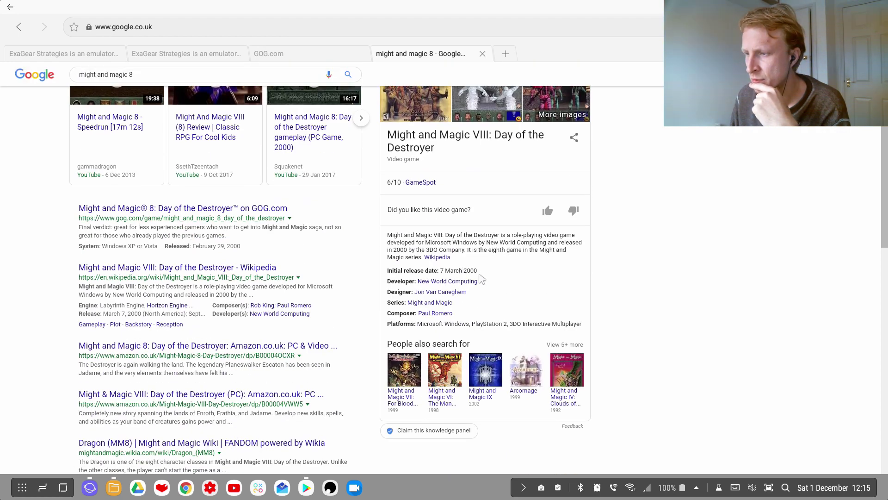
{"action": "scroll", "coordinate": [434, 268], "scroll_direction": "up", "scroll_amount": 3}
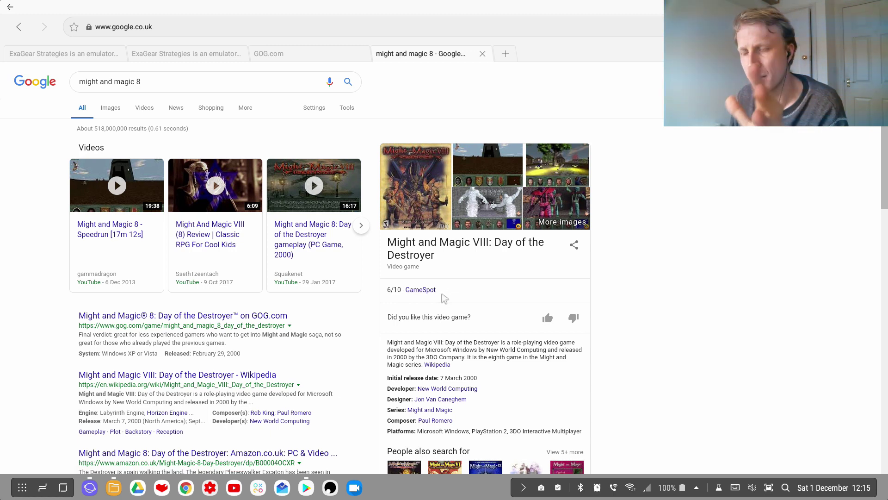
Step: Search GOG.com for "might and magic" and open the Might and Magic 8: Day of the Destroyer store page
{"action": "left_click", "coordinate": [296, 52]}
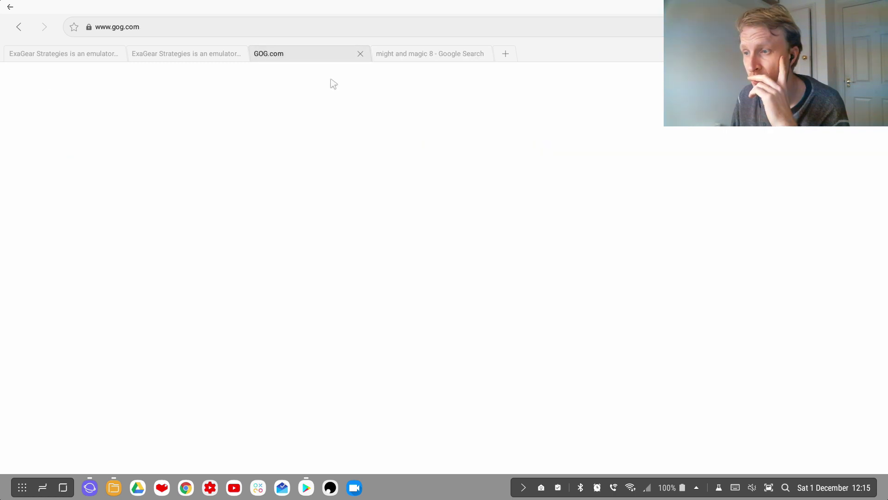
{"action": "mouse_move", "coordinate": [351, 85]}
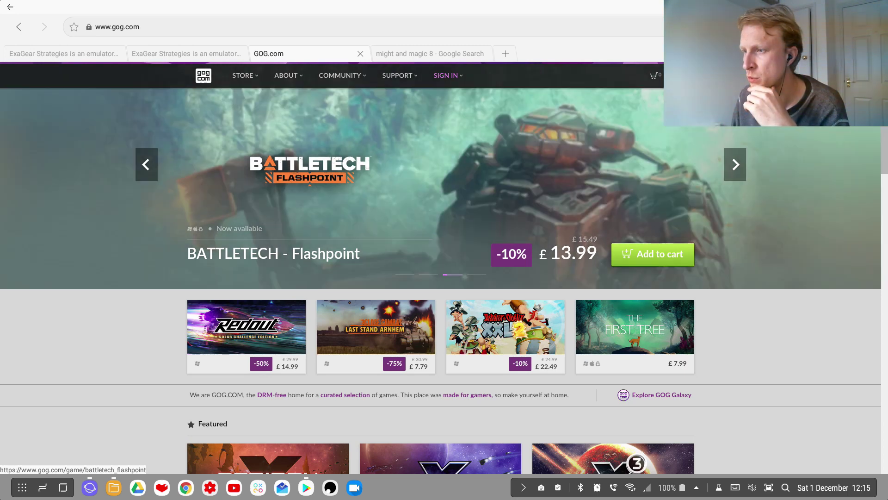
{"action": "left_click", "coordinate": [670, 75]}
{"action": "type", "text": "i"}
{"action": "type", "text": "might and"}
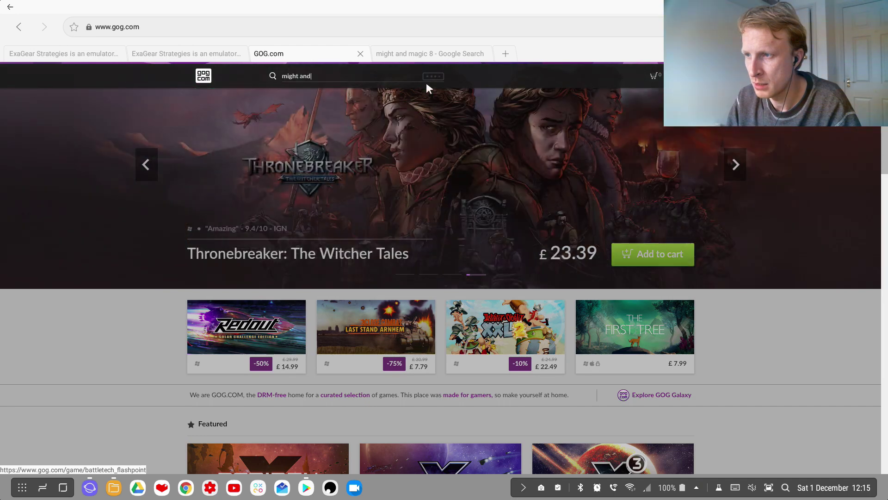
{"action": "type", "text": " magic"}
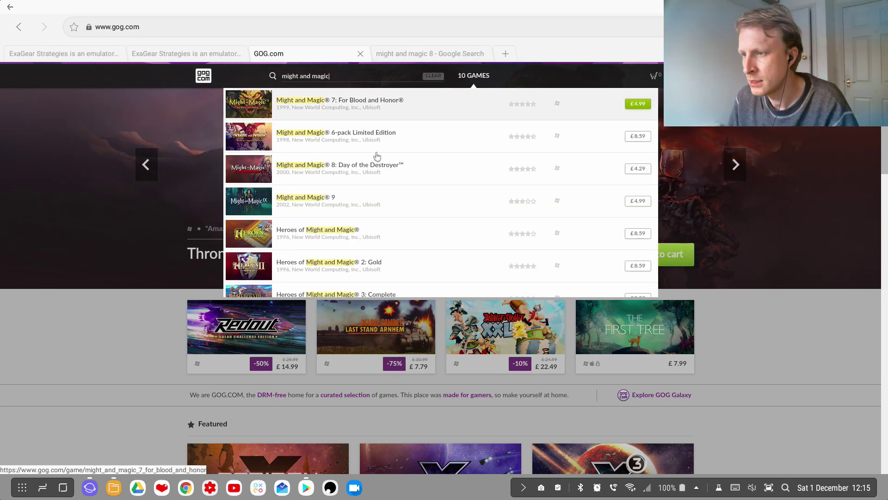
{"action": "left_click", "coordinate": [371, 175]}
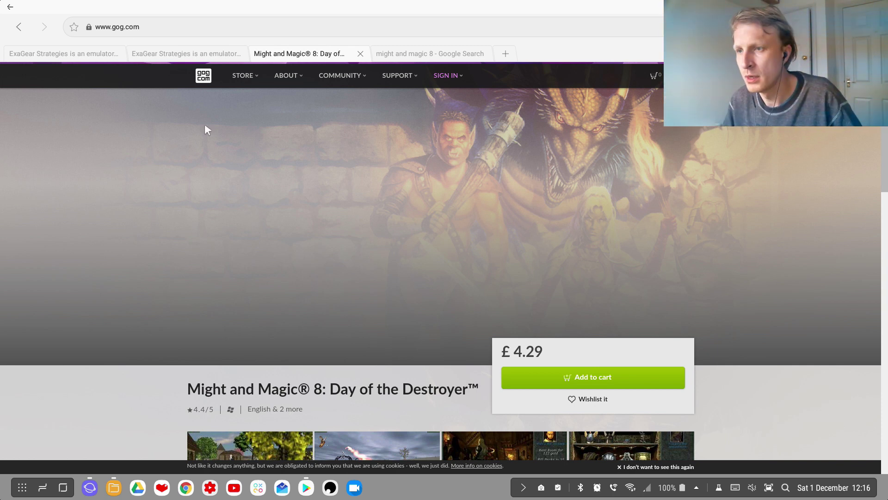
Step: Look over the officially supported games list and introduction on the ExaGear Strategies page again
{"action": "left_click", "coordinate": [150, 56]}
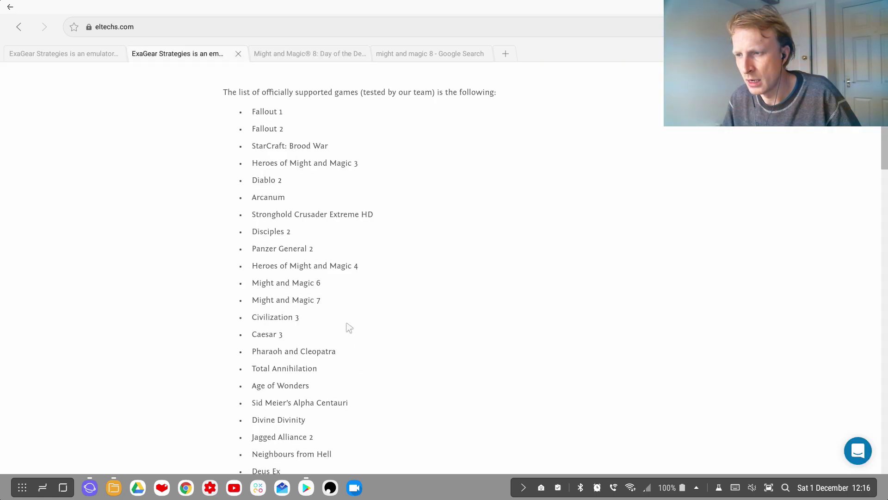
{"action": "scroll", "coordinate": [356, 268], "scroll_direction": "down", "scroll_amount": 3}
{"action": "scroll", "coordinate": [378, 264], "scroll_direction": "up", "scroll_amount": 10}
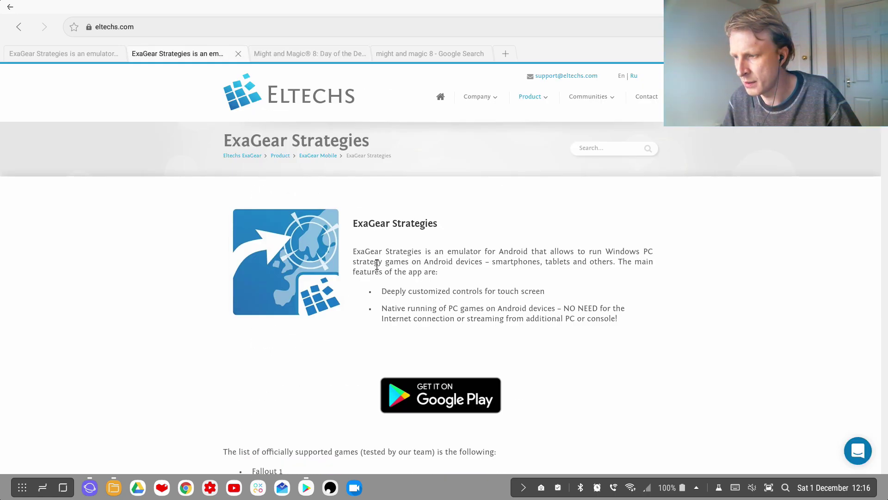
{"action": "scroll", "coordinate": [377, 264], "scroll_direction": "down", "scroll_amount": 4}
{"action": "scroll", "coordinate": [378, 256], "scroll_direction": "up", "scroll_amount": 2}
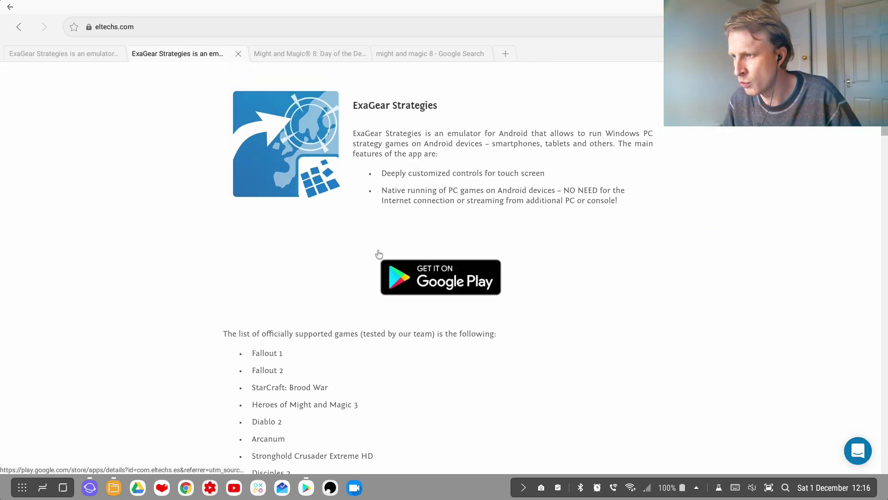
Step: Review the ExaGear Mobile product page down to the ExaGear RPG section, and return to the Might and Magic 8 store page
{"action": "scroll", "coordinate": [379, 251], "scroll_direction": "up", "scroll_amount": 3}
{"action": "mouse_move", "coordinate": [540, 101]}
{"action": "left_click", "coordinate": [547, 121]}
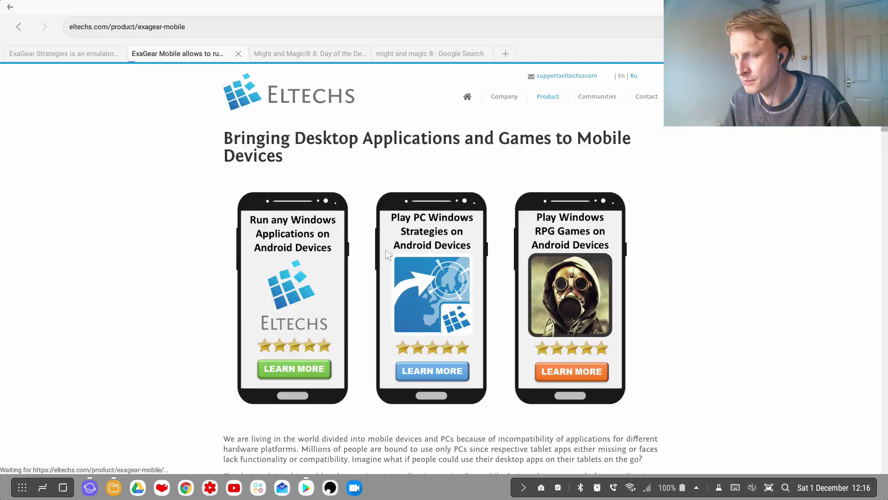
{"action": "scroll", "coordinate": [388, 252], "scroll_direction": "down", "scroll_amount": 15}
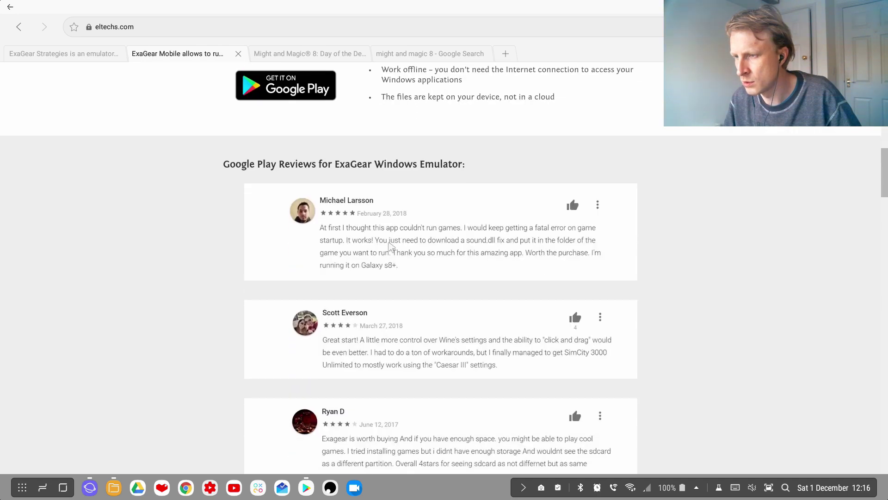
{"action": "scroll", "coordinate": [390, 246], "scroll_direction": "down", "scroll_amount": 10}
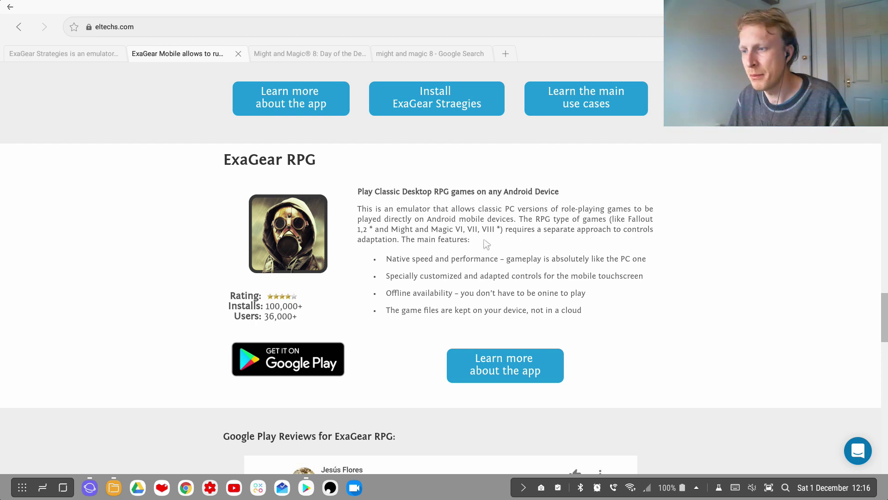
{"action": "left_click", "coordinate": [399, 55]}
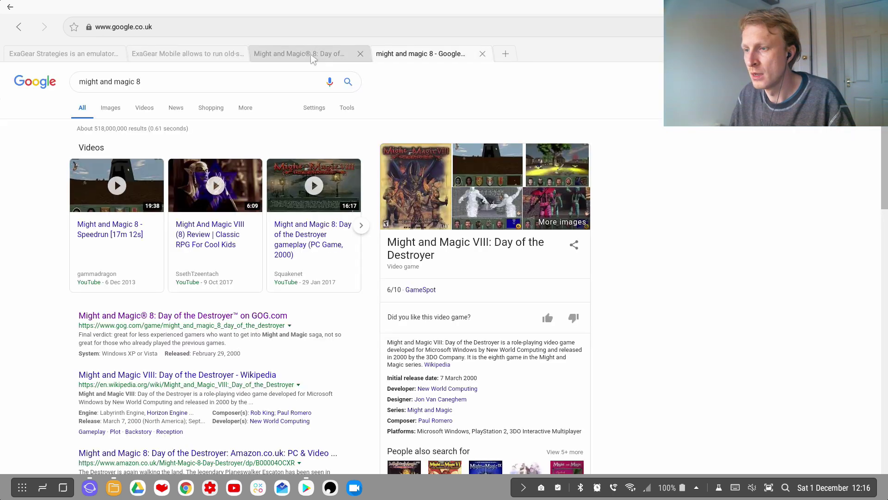
{"action": "left_click", "coordinate": [312, 55]}
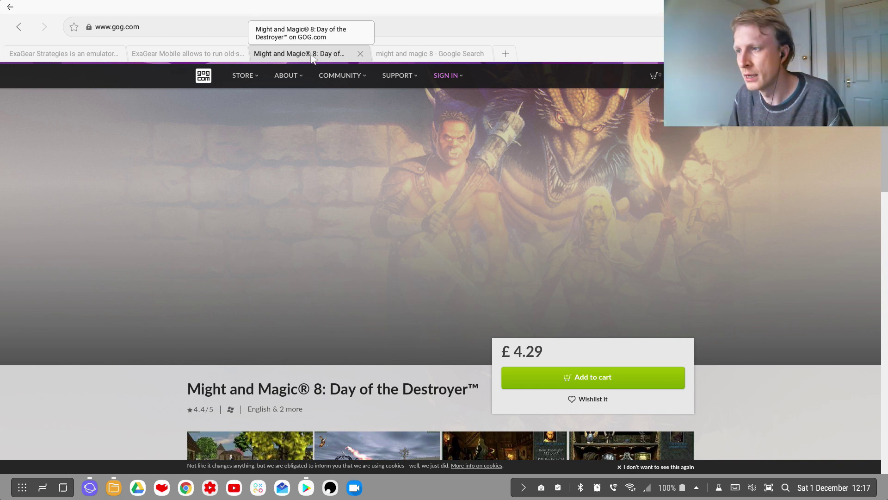
Step: Write the example path "C:/program files (x82)/Might And Magic 8/ all the files" in a new browser tab's address field without loading it
{"action": "left_click", "coordinate": [506, 54]}
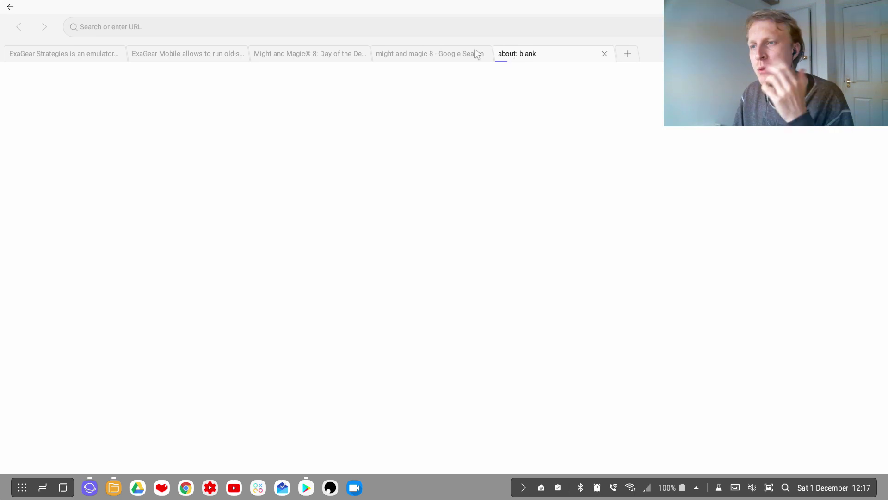
{"action": "left_click", "coordinate": [300, 28]}
{"action": "key", "text": "BackSpace"}
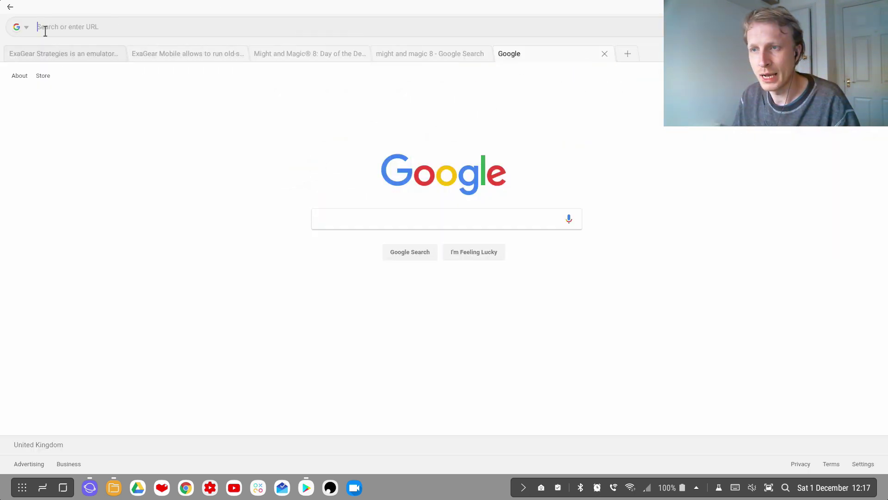
{"action": "type", "text": "C;/"}
{"action": "type", "text": "?"}
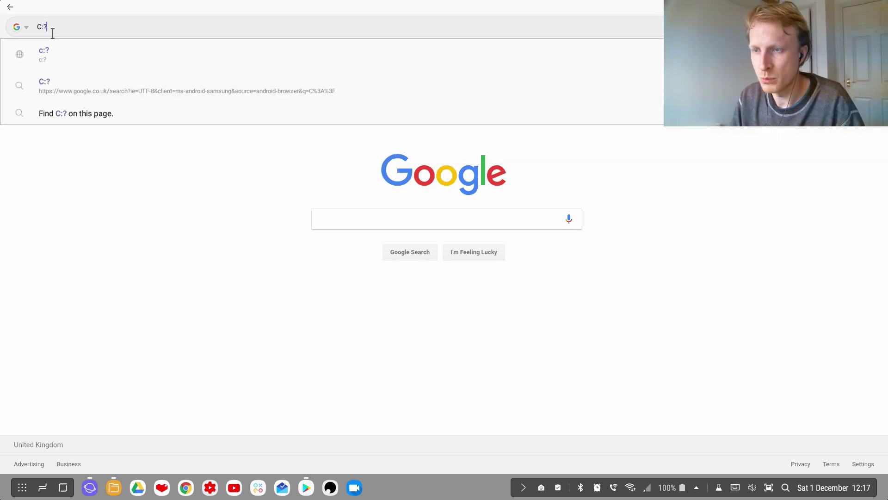
{"action": "type", "text": "/pro"}
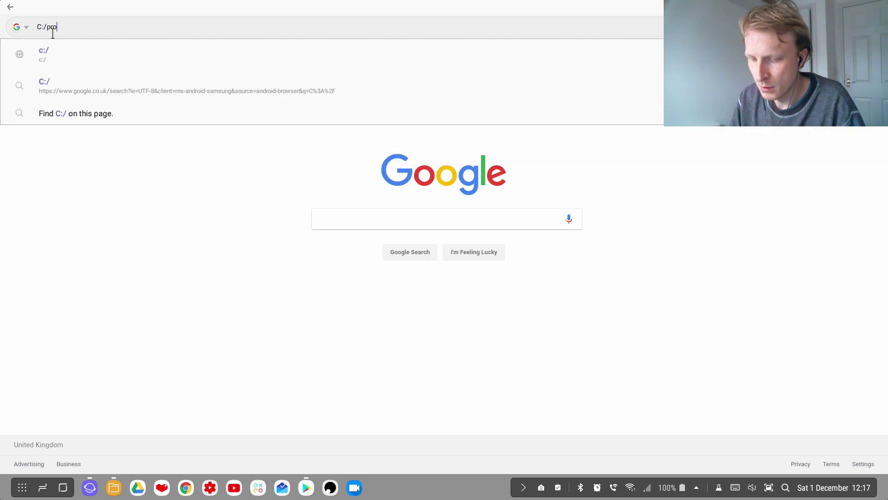
{"action": "type", "text": "gram files (x82)"}
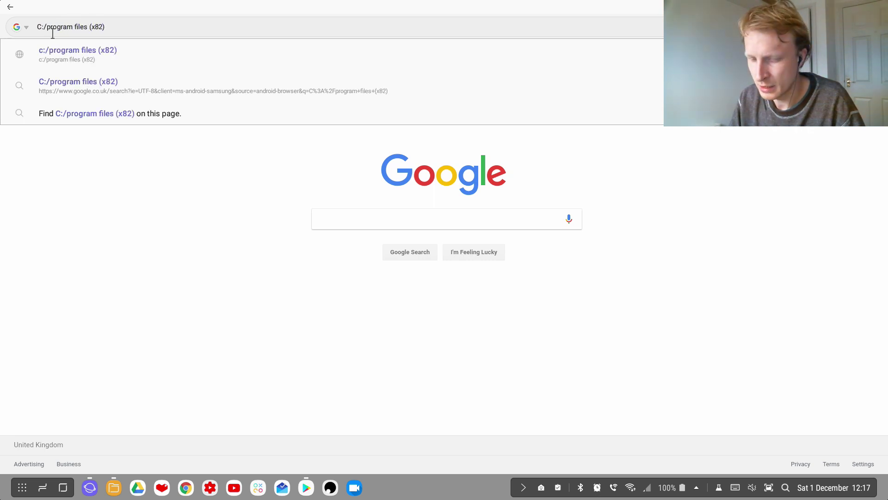
{"action": "type", "text": "/"}
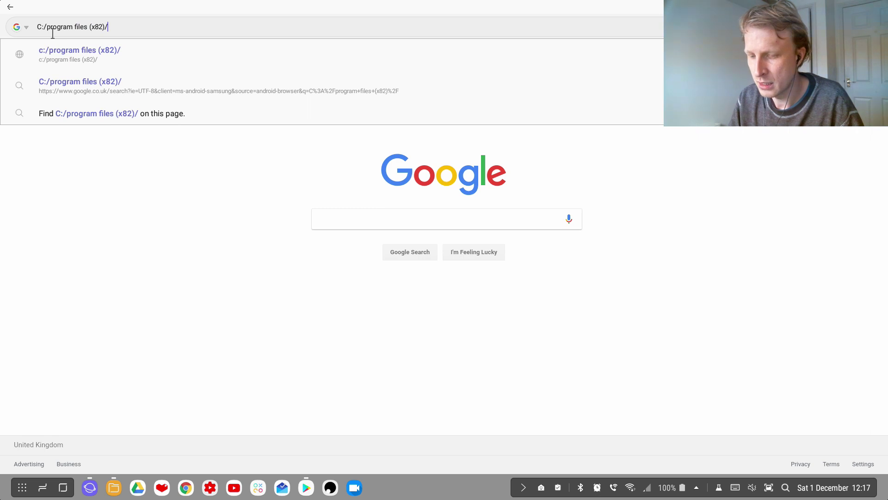
{"action": "type", "text": "Might And "}
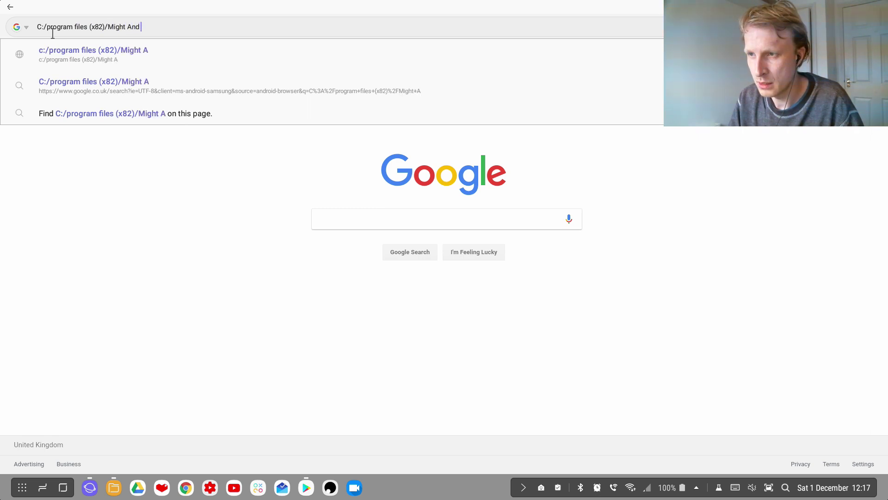
{"action": "type", "text": "Magic 8"}
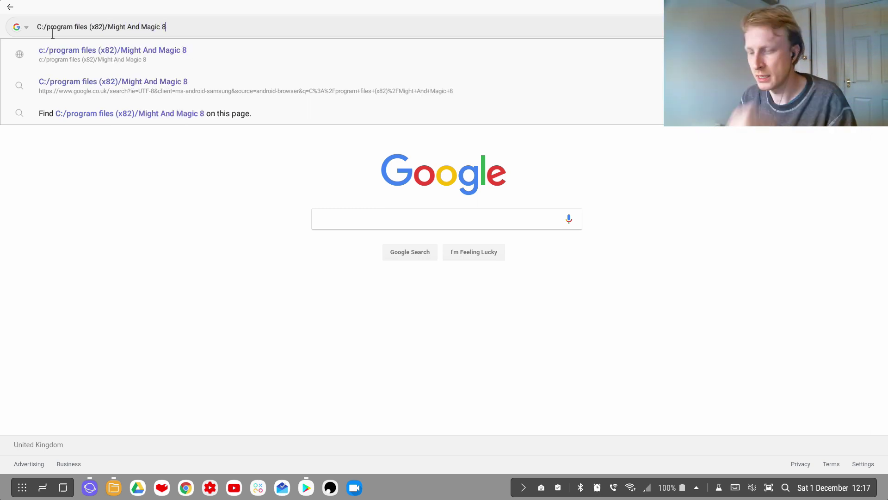
{"action": "type", "text": "/ all th"}
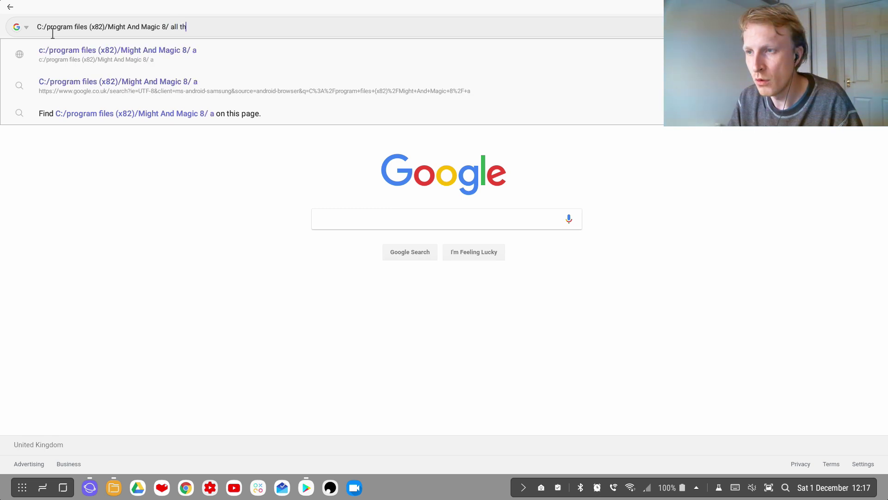
{"action": "type", "text": "e files"}
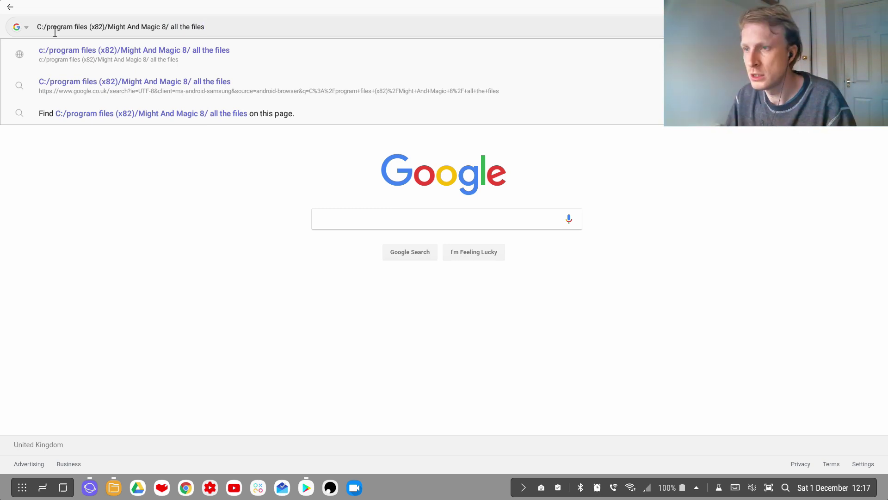
Step: Shorten the example path to "C:/program files (x82)/Might And Magic 8" and highlight the game's folder name
{"action": "key", "text": "BackSpace"}
{"action": "key", "text": "BackSpace"}
{"action": "key", "text": "BackSpace"}
{"action": "key", "text": "BackSpace"}
{"action": "key", "text": "BackSpace"}
{"action": "key", "text": "BackSpace"}
{"action": "key", "text": "BackSpace"}
{"action": "key", "text": "BackSpace"}
{"action": "key", "text": "BackSpace"}
{"action": "key", "text": "BackSpace"}
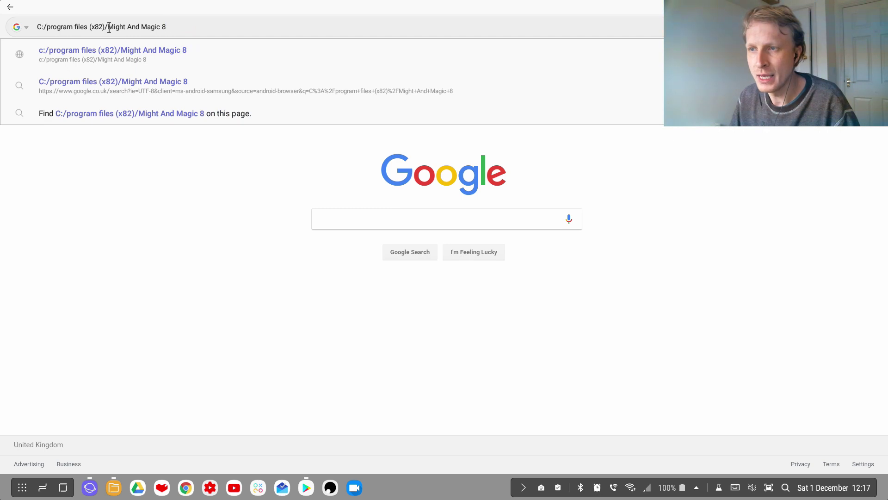
{"action": "left_click_drag", "start_coordinate": [110, 26], "coordinate": [177, 30]}
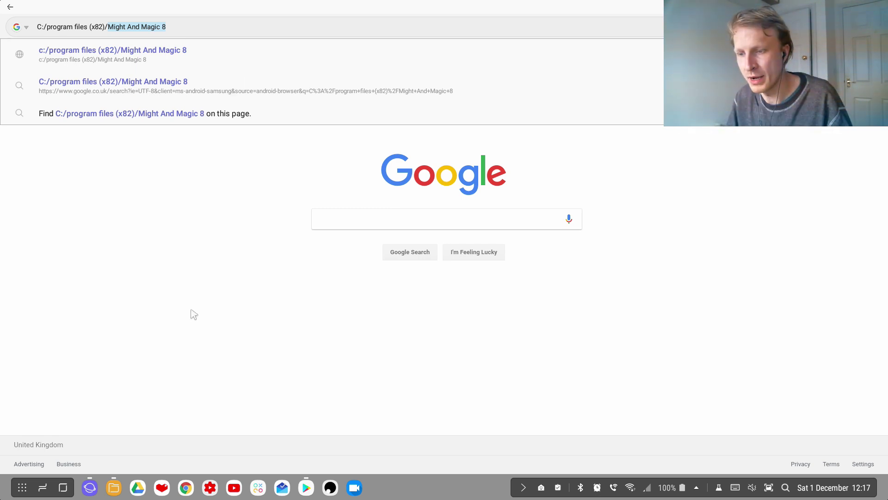
Step: Switch to My Files, examine the contents of the Might and Magic 8 folder inside ExaGear, and return to the browser
{"action": "left_click", "coordinate": [113, 487]}
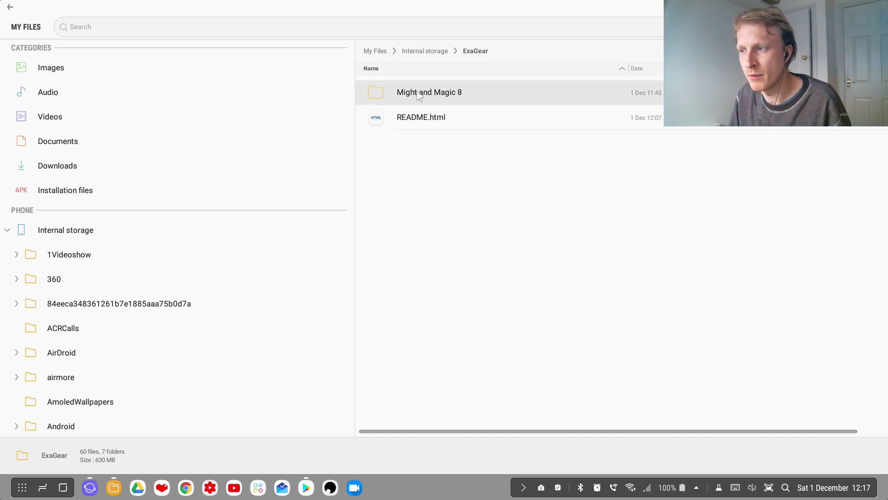
{"action": "double_click", "coordinate": [430, 92]}
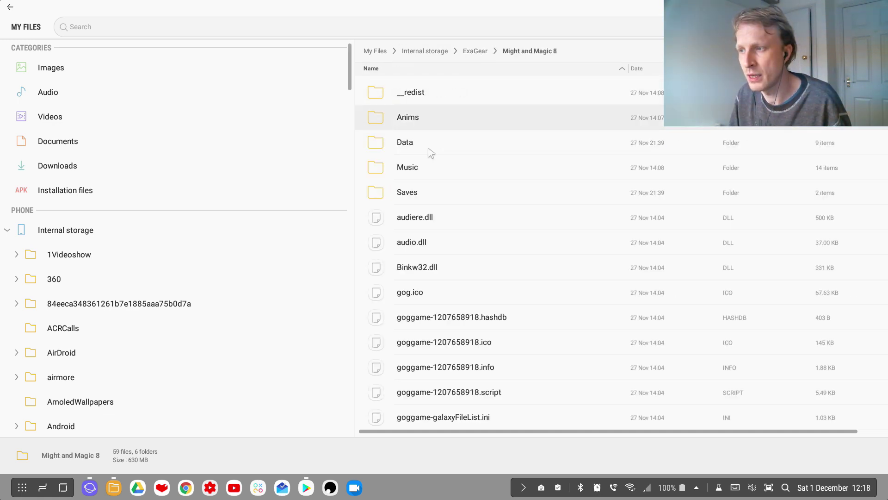
{"action": "scroll", "coordinate": [430, 204], "scroll_direction": "down", "scroll_amount": 10}
{"action": "scroll", "coordinate": [431, 204], "scroll_direction": "up", "scroll_amount": 10}
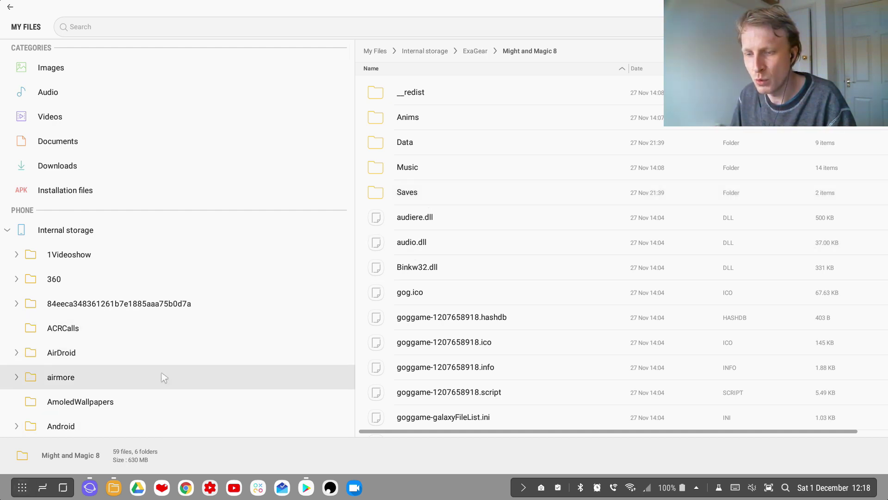
{"action": "left_click", "coordinate": [89, 487]}
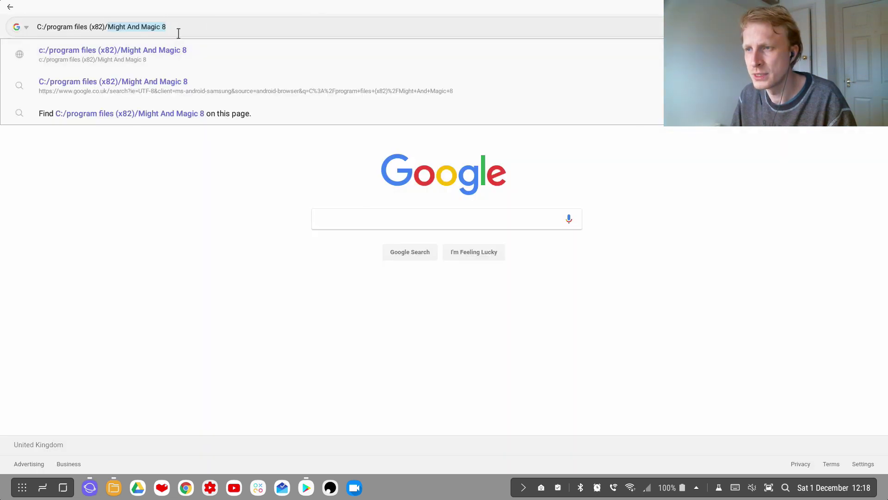
Step: Search the web for "send anywhere" in place of the example path and open the Send Anywhere file transfer website
{"action": "left_click", "coordinate": [187, 22]}
{"action": "key", "text": "ctrl+a"}
{"action": "type", "text": "se"}
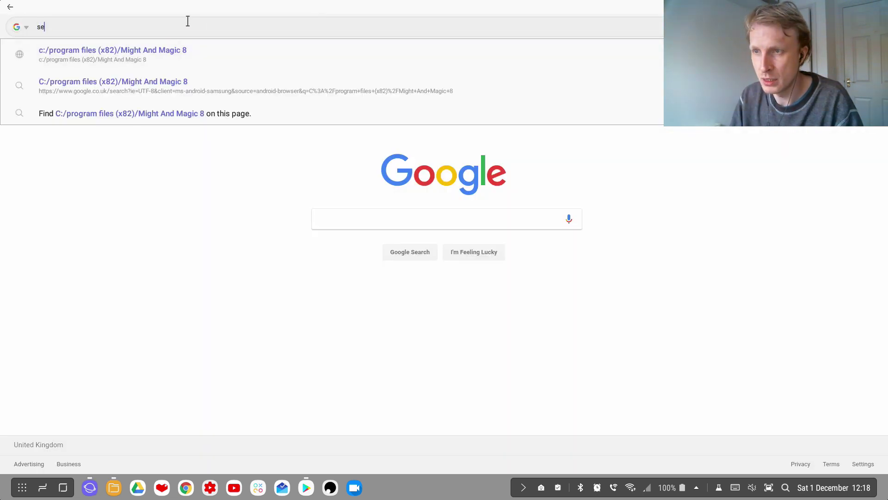
{"action": "type", "text": "nd anywhere"}
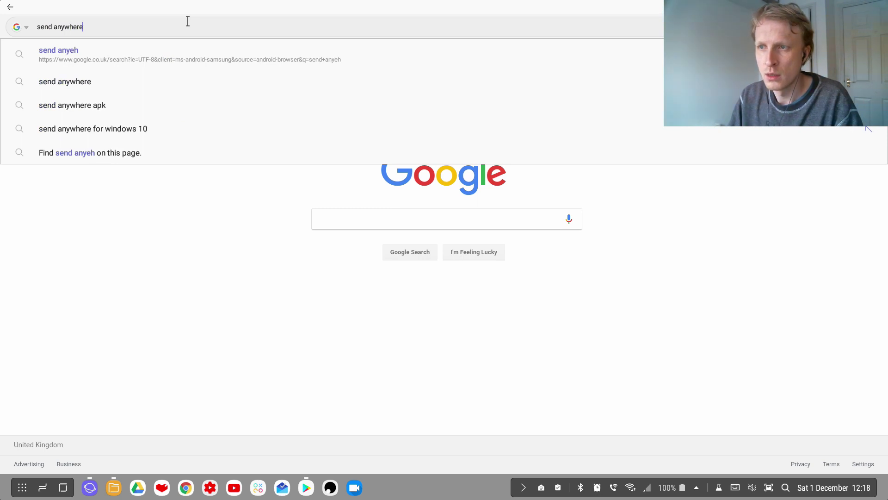
{"action": "key", "text": "Return"}
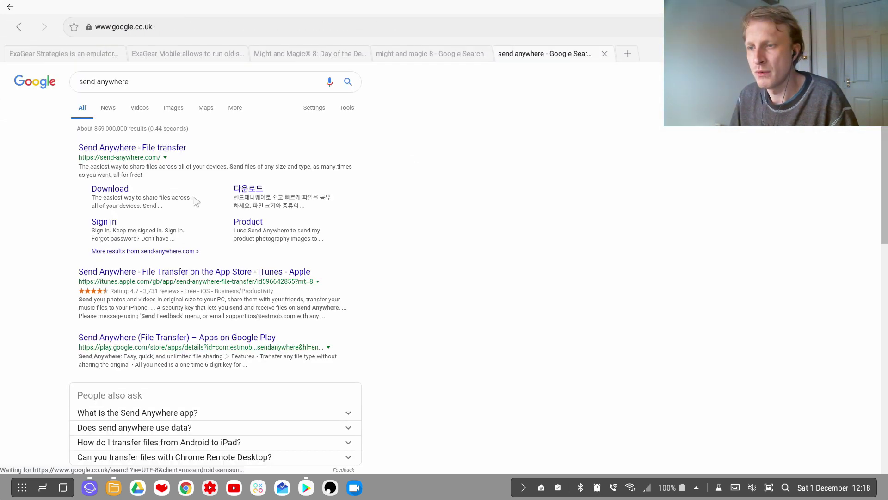
{"action": "left_click", "coordinate": [155, 152]}
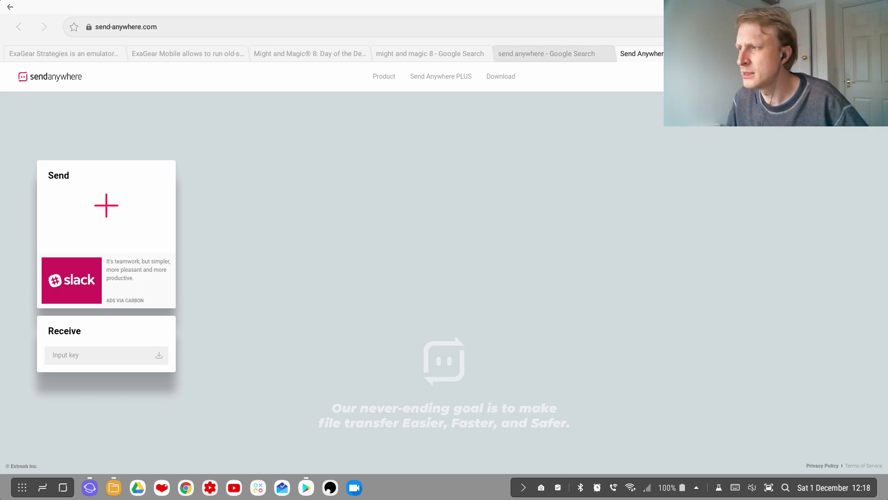
Step: Close the Send Anywhere website and its search results, and return to the desktop with the ExaGear apps
{"action": "key", "text": "ctrl+w"}
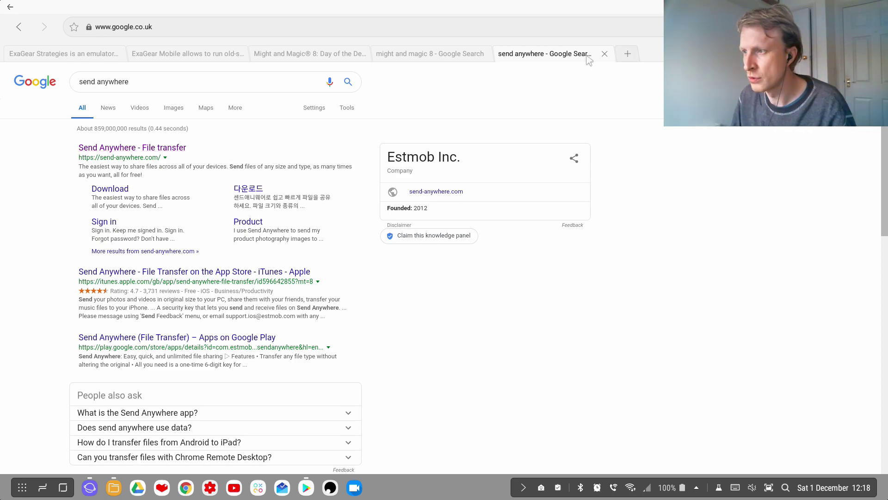
{"action": "left_click", "coordinate": [604, 53]}
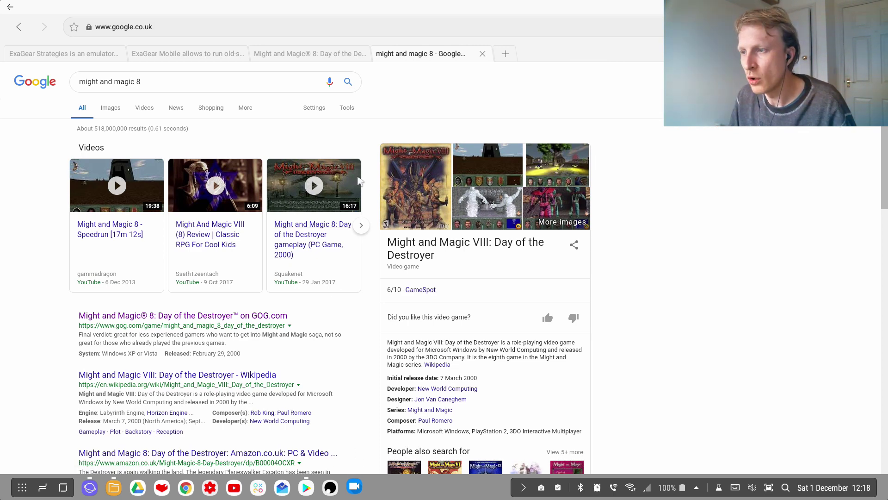
{"action": "key", "text": "alt+Tab"}
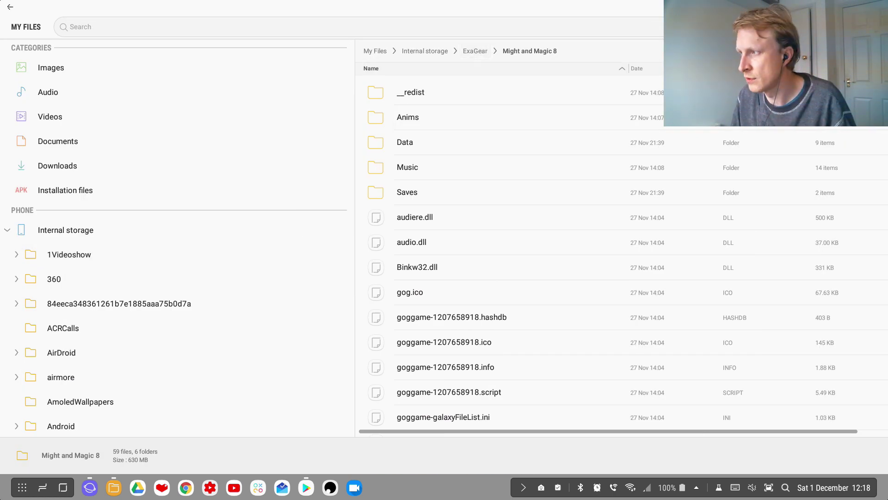
{"action": "key", "text": "super+d"}
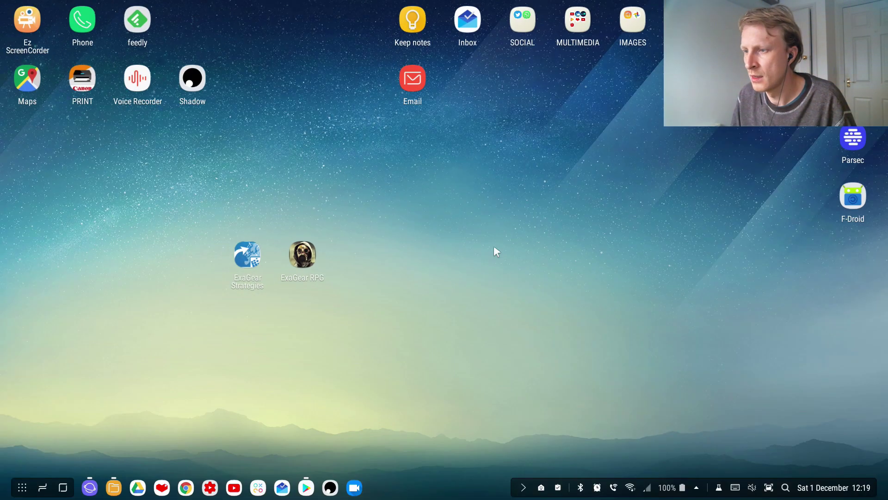
{"action": "left_click", "coordinate": [302, 260]}
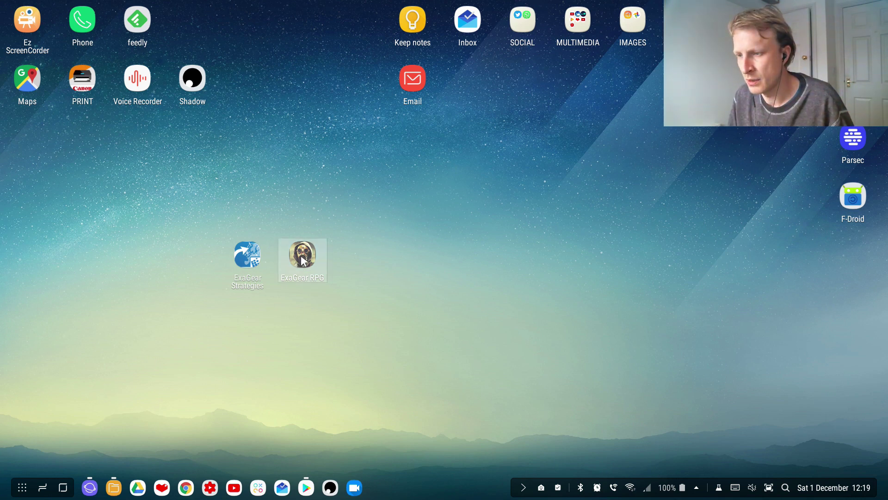
{"action": "double_click", "coordinate": [302, 260]}
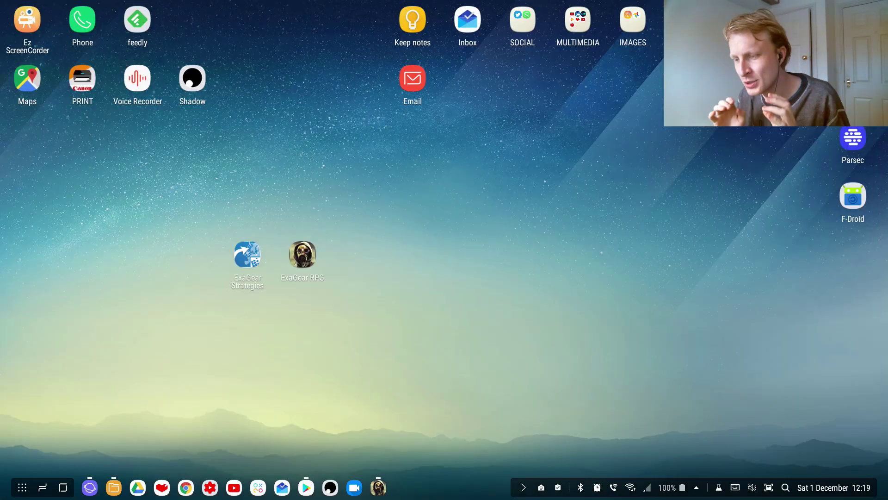
{"action": "right_click", "coordinate": [379, 487]}
{"action": "left_click", "coordinate": [387, 459]}
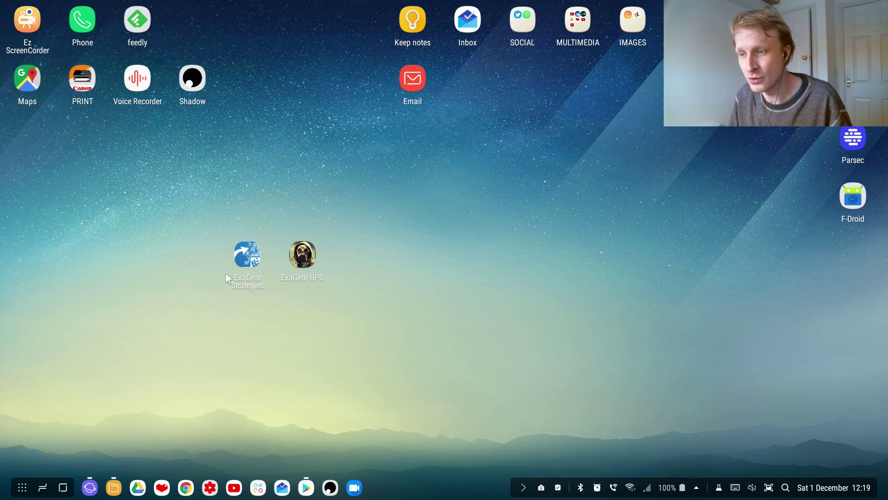
{"action": "double_click", "coordinate": [241, 265]}
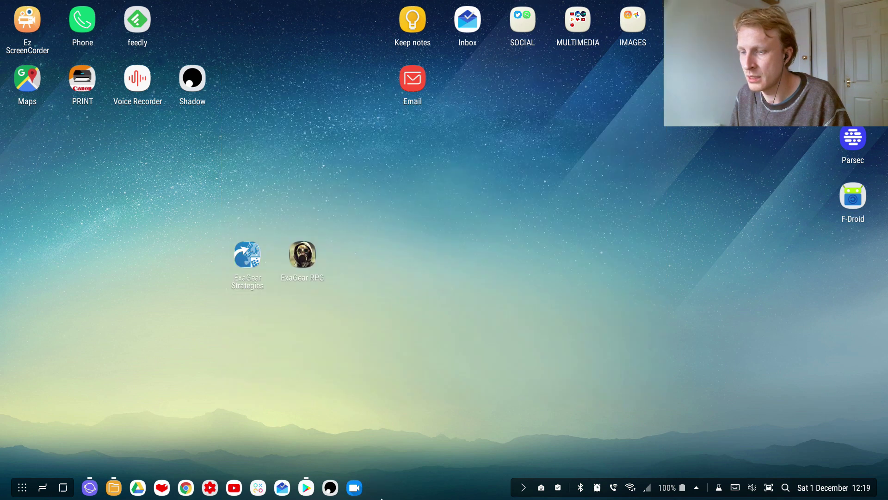
{"action": "double_click", "coordinate": [301, 261]}
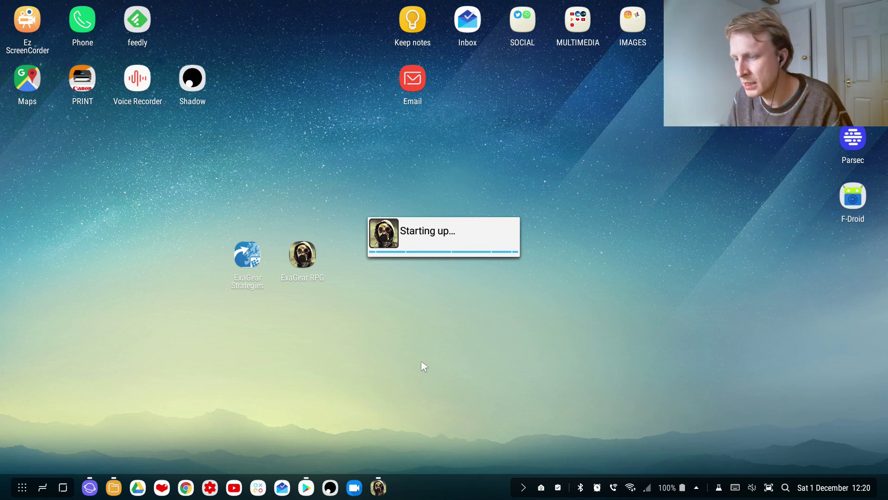
{"action": "right_click", "coordinate": [378, 487]}
{"action": "left_click", "coordinate": [391, 460]}
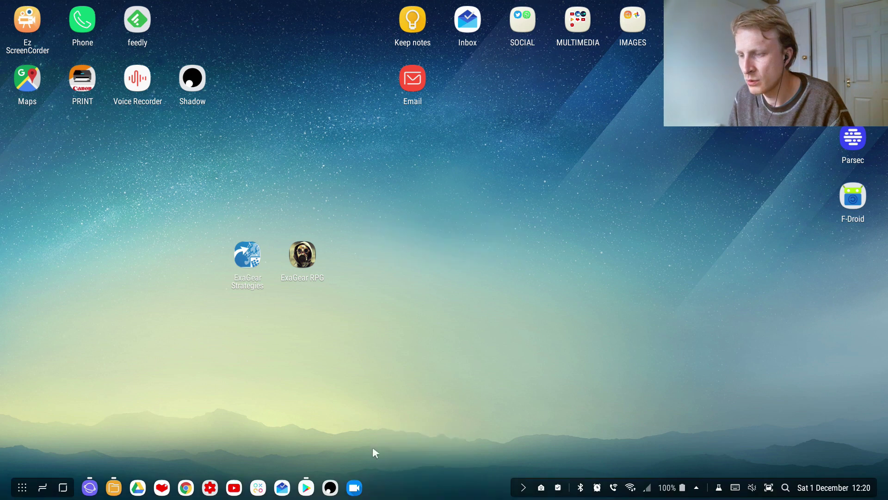
Step: Launch ExaGear RPG, check the Might and Magic 8 folder's files in My Files, and return to ExaGear's game list
{"action": "double_click", "coordinate": [306, 256]}
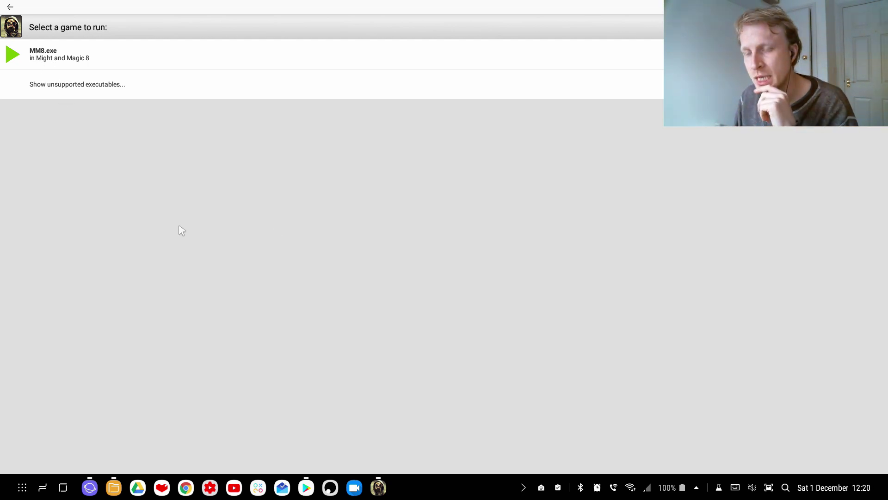
{"action": "left_click", "coordinate": [114, 486]}
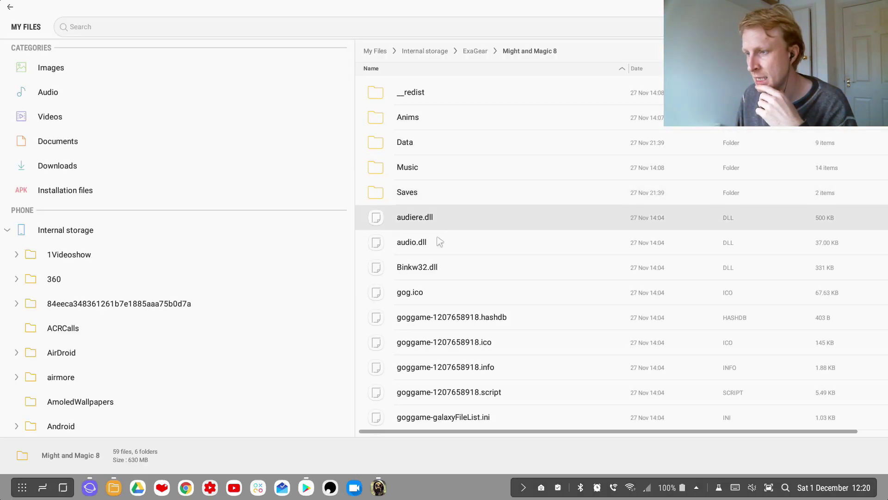
{"action": "scroll", "coordinate": [428, 249], "scroll_direction": "down", "scroll_amount": 4}
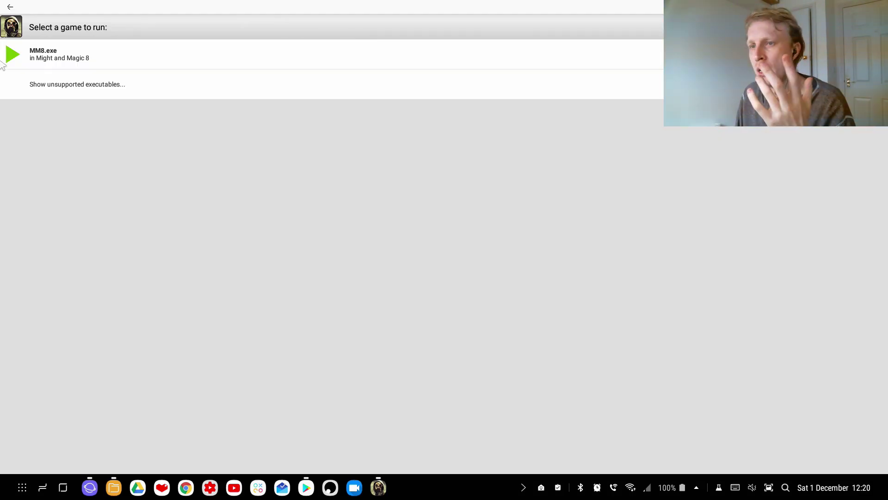
Step: Run MM8.exe using the trial launch of the recommended Magnesium controls and start a new game
{"action": "left_click", "coordinate": [12, 56]}
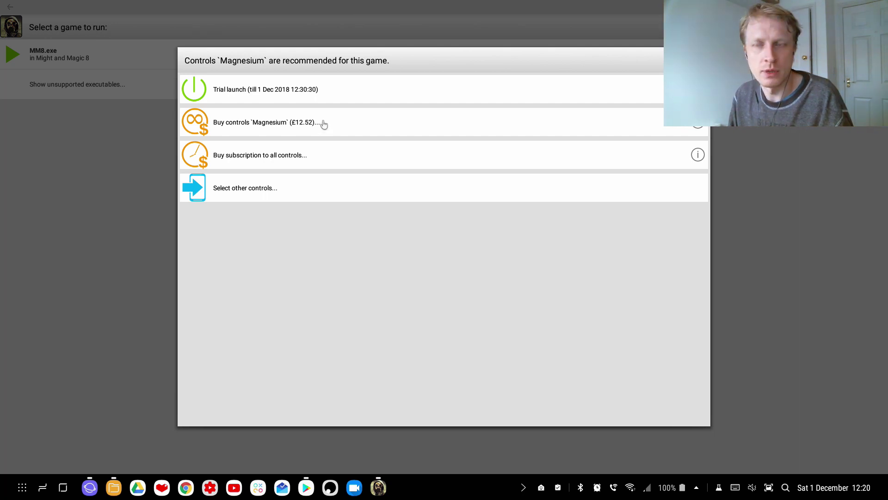
{"action": "left_click", "coordinate": [248, 94]}
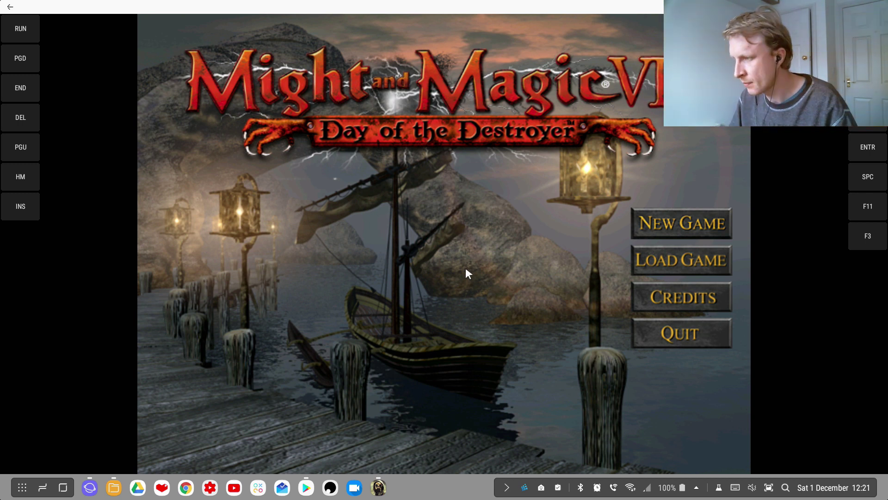
{"action": "left_click", "coordinate": [659, 225]}
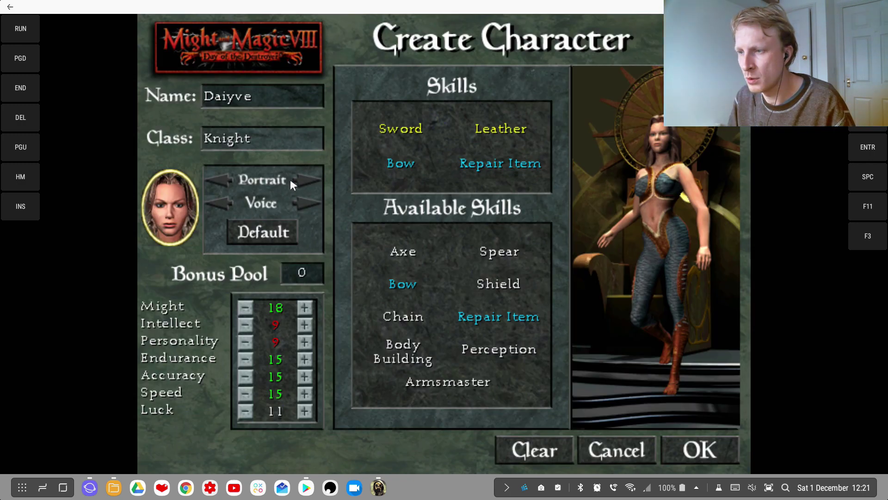
Step: Browse the available character portraits and choose the red-haired Troll
{"action": "left_click", "coordinate": [305, 178]}
{"action": "left_click", "coordinate": [306, 180]}
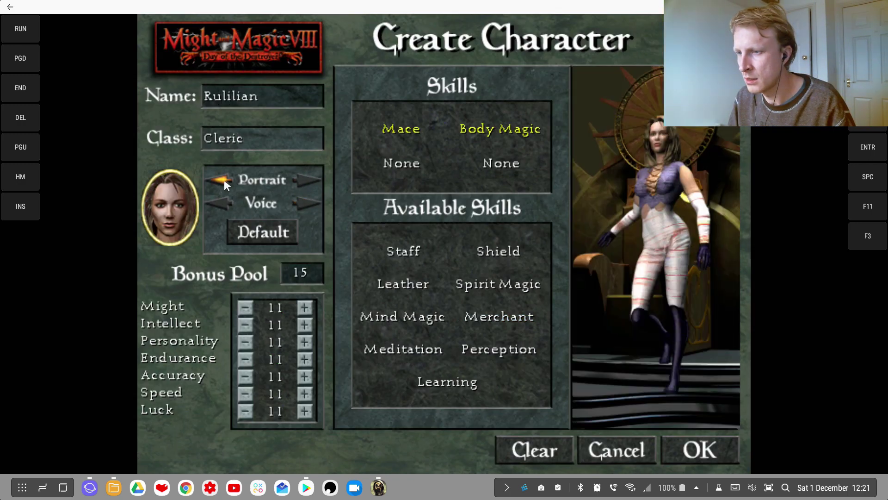
{"action": "left_click", "coordinate": [217, 179]}
{"action": "left_click", "coordinate": [220, 180]}
{"action": "left_click", "coordinate": [223, 180]}
{"action": "left_click", "coordinate": [223, 180]}
{"action": "left_click", "coordinate": [223, 180]}
{"action": "left_click", "coordinate": [223, 181]}
{"action": "left_click", "coordinate": [223, 181]}
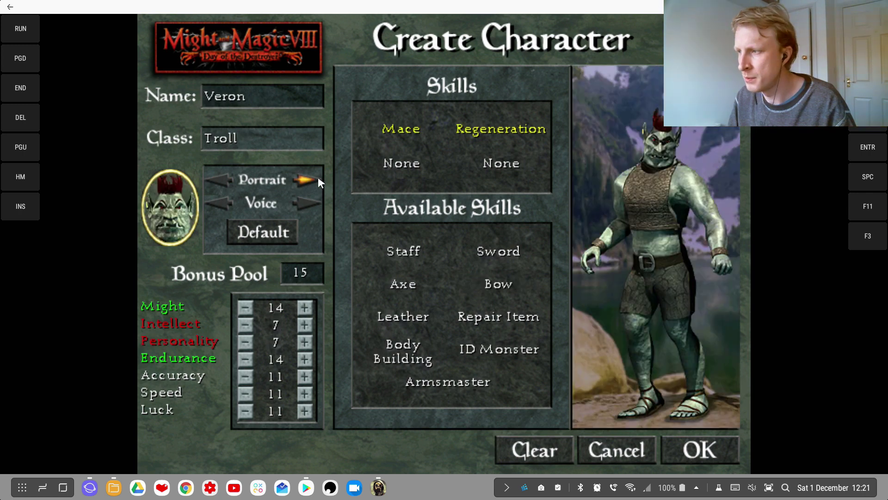
{"action": "left_click", "coordinate": [313, 180]}
{"action": "left_click", "coordinate": [224, 183]}
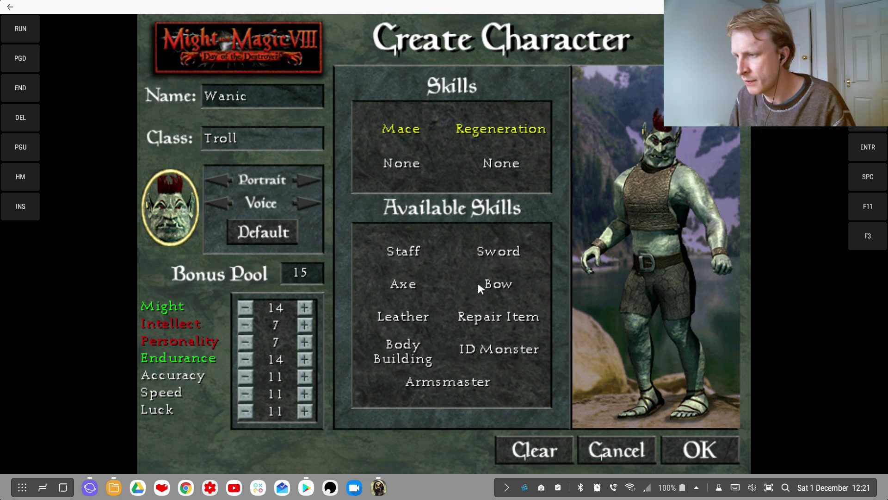
Step: Give the Troll the Repair Item and Body Building skills
{"action": "left_click", "coordinate": [500, 251]}
{"action": "left_click", "coordinate": [402, 164]}
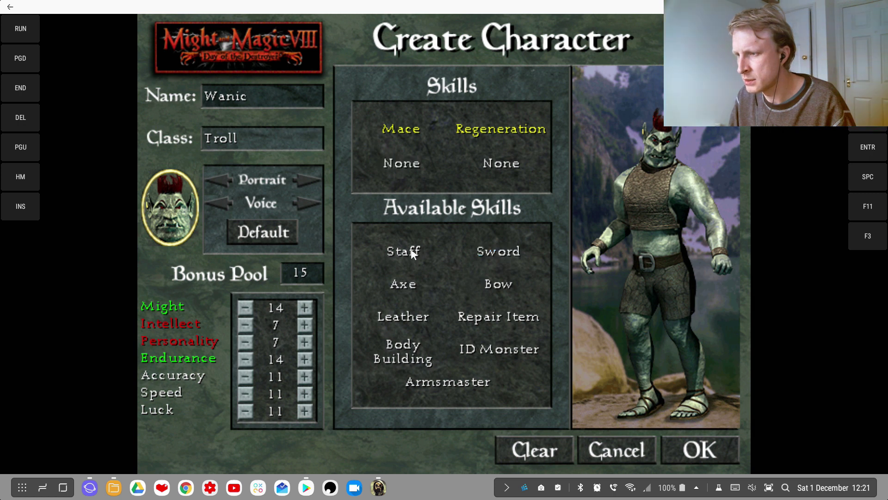
{"action": "left_click", "coordinate": [477, 317]}
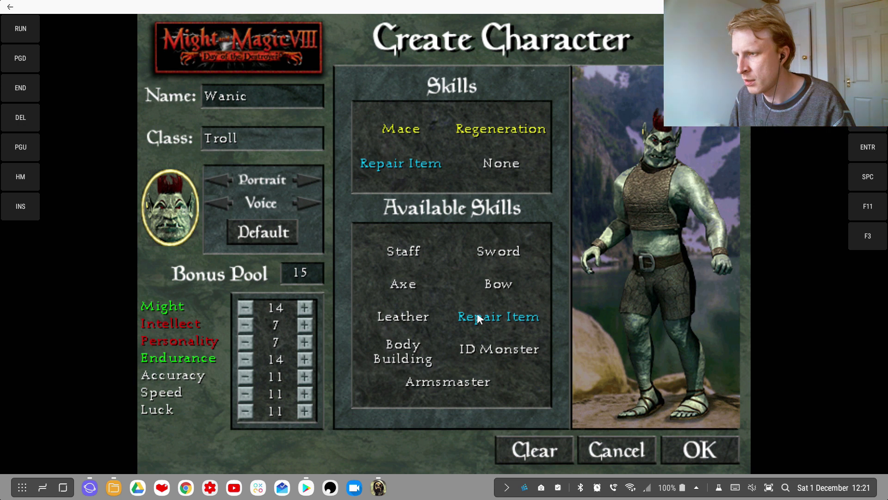
{"action": "left_click", "coordinate": [419, 351]}
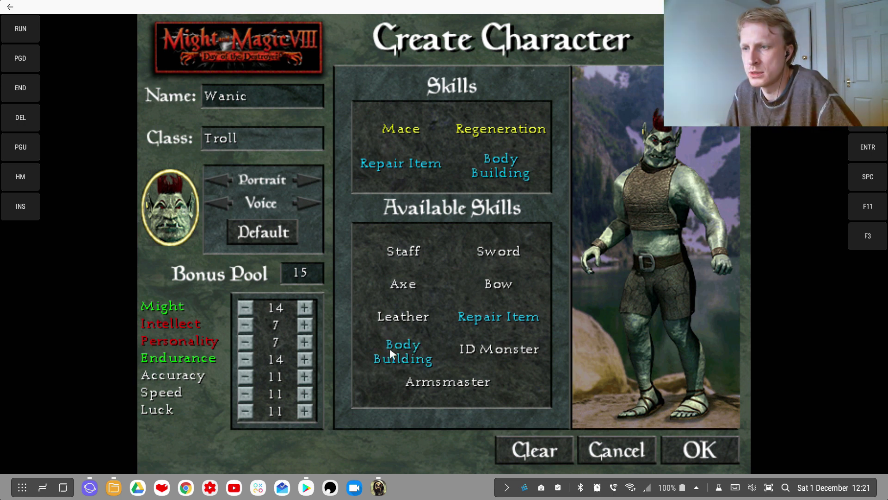
Step: Distribute the Troll's bonus points, favouring Might and Endurance, with Intellect and Personality at 8 and Accuracy, Speed and Luck at 12, and begin playing
{"action": "left_click", "coordinate": [304, 309]}
{"action": "left_click", "coordinate": [304, 309]}
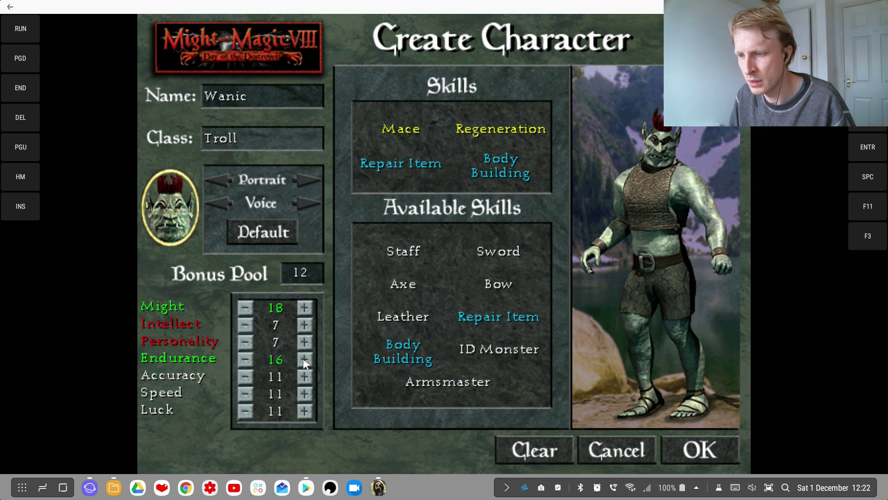
{"action": "left_click", "coordinate": [305, 394]}
{"action": "left_click", "coordinate": [305, 411]}
{"action": "left_click", "coordinate": [305, 376]}
{"action": "left_click", "coordinate": [305, 342]}
{"action": "left_click", "coordinate": [304, 309]}
{"action": "left_click", "coordinate": [303, 345]}
{"action": "left_click", "coordinate": [245, 343]}
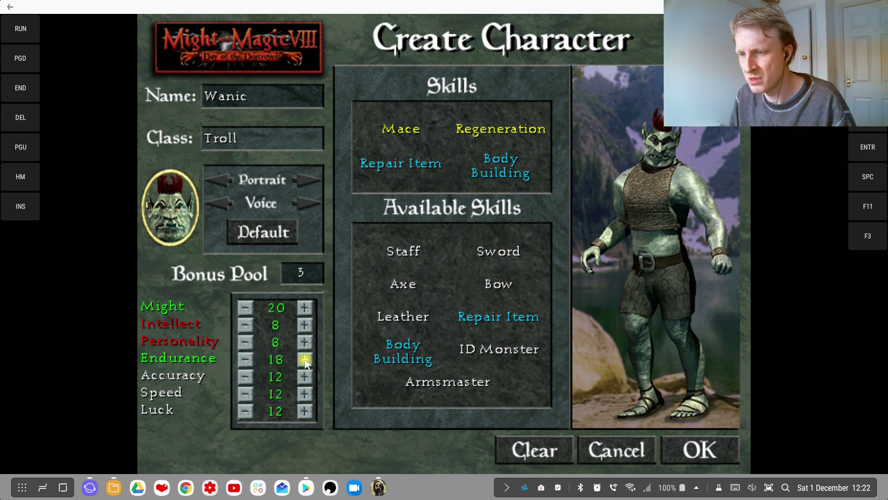
{"action": "left_click", "coordinate": [305, 307]}
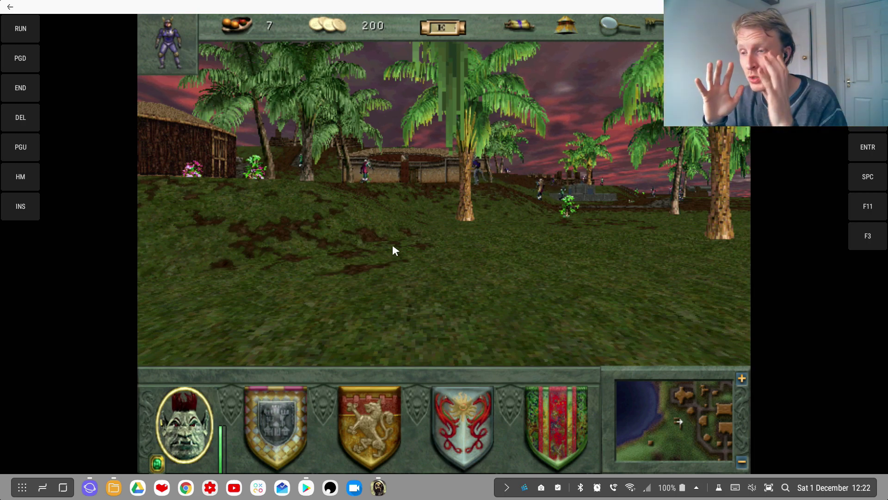
Step: Walk through the village to the True Mettle building and enter the blacksmith's shop
{"action": "key", "text": "Right"}
{"action": "key", "text": "Left"}
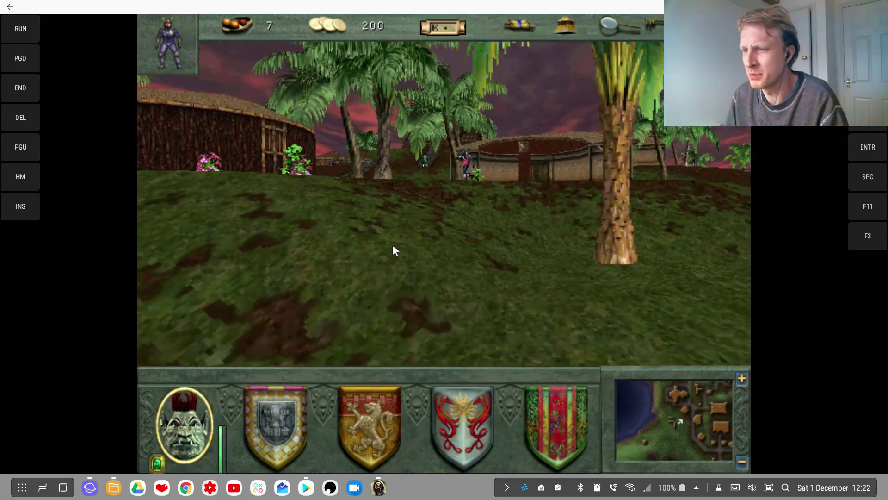
{"action": "key", "text": "Up"}
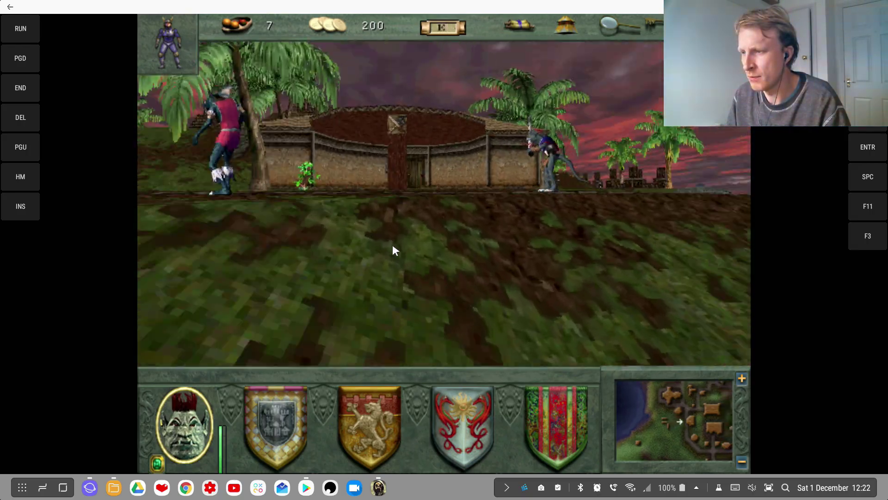
{"action": "key", "text": "Left"}
{"action": "key", "text": "Up"}
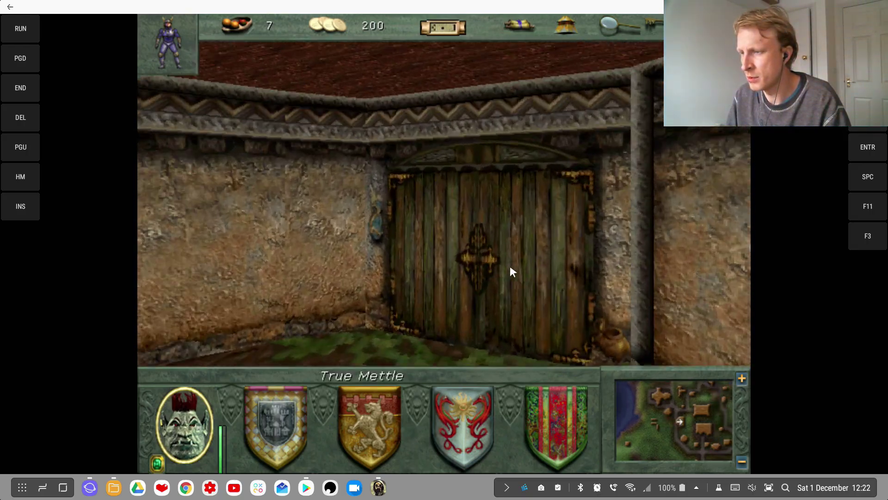
{"action": "left_click", "coordinate": [491, 289]}
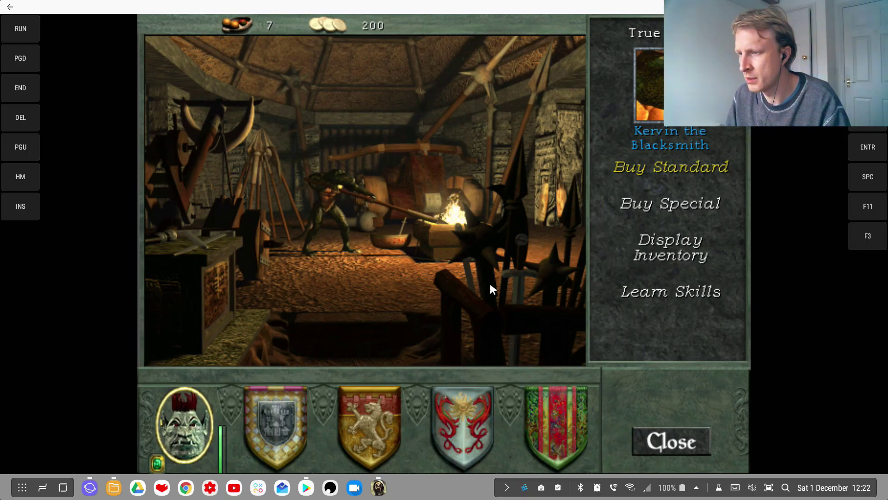
Step: Look over the blacksmith's standard weapons for sale and leave the shop without buying
{"action": "left_click", "coordinate": [650, 170]}
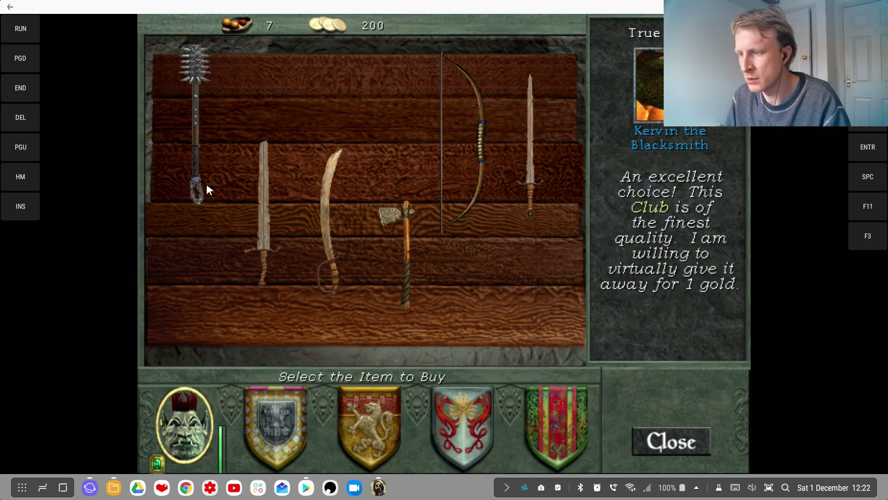
{"action": "left_click", "coordinate": [706, 455]}
{"action": "left_click", "coordinate": [693, 448]}
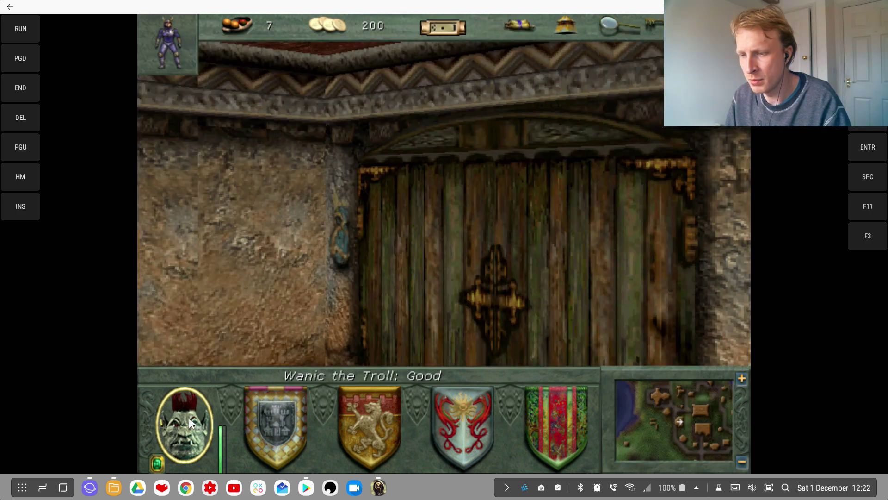
Step: Open the Troll's inventory and equip the spiked mace
{"action": "left_click", "coordinate": [189, 417]}
{"action": "left_click", "coordinate": [348, 352]}
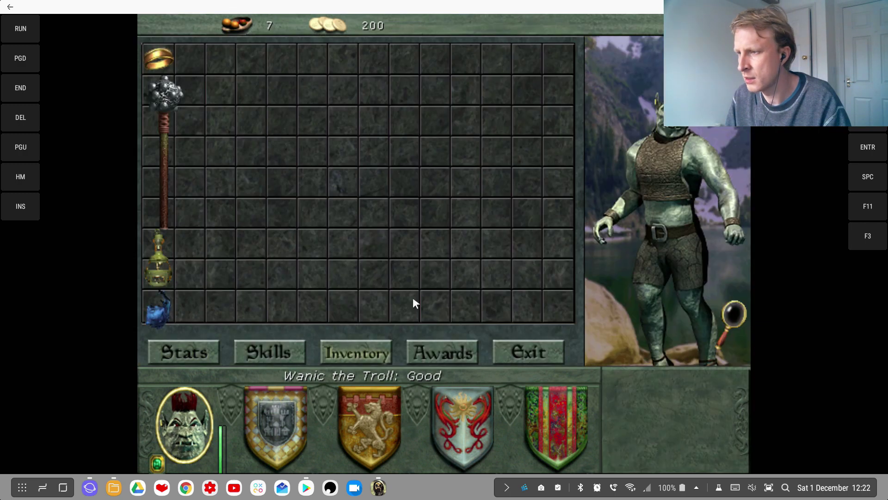
{"action": "left_click", "coordinate": [160, 148]}
{"action": "left_click", "coordinate": [624, 163]}
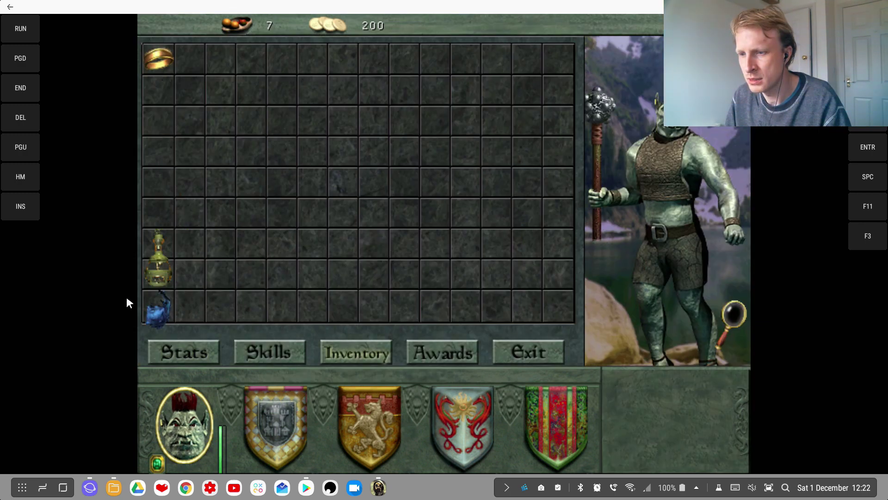
Step: Rearrange the green bottle and the blue item in the lower part of the Troll's inventory grid
{"action": "left_click", "coordinate": [155, 307]}
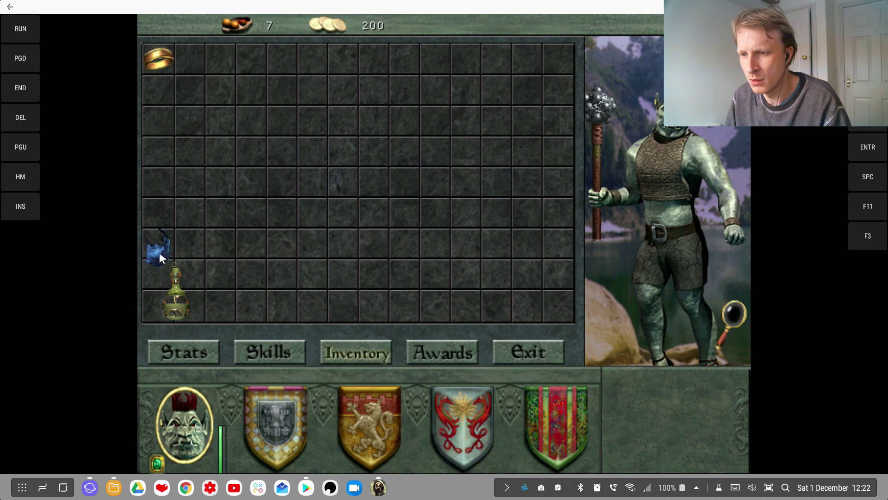
{"action": "left_click", "coordinate": [160, 256]}
{"action": "left_click", "coordinate": [161, 259]}
{"action": "left_click", "coordinate": [161, 258]}
{"action": "left_click", "coordinate": [161, 259]}
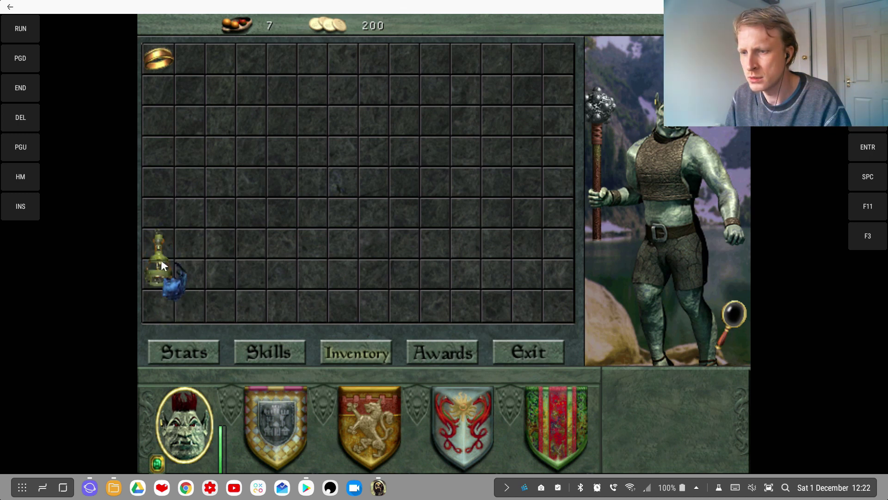
{"action": "left_click", "coordinate": [161, 259]}
{"action": "left_click", "coordinate": [188, 257]}
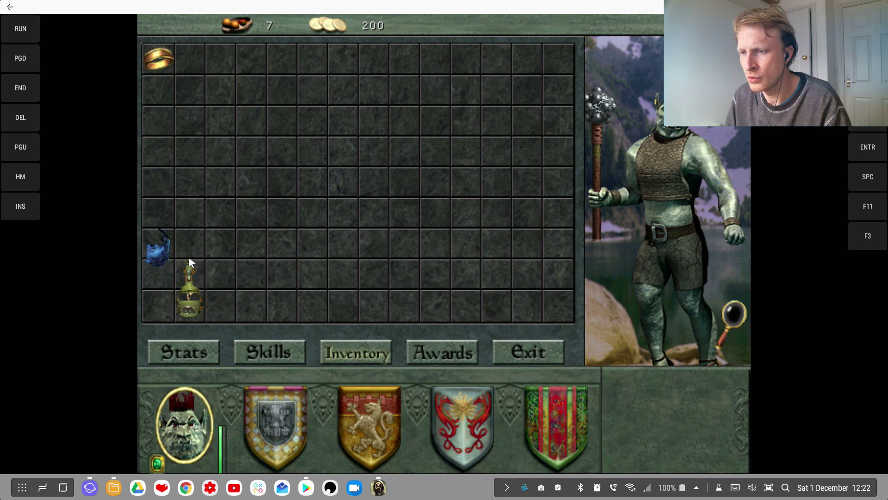
Step: Put the gold ring on the Troll, place the blue item above and beside the bottle, and close the inventory
{"action": "left_click", "coordinate": [160, 59]}
{"action": "left_click", "coordinate": [697, 257]}
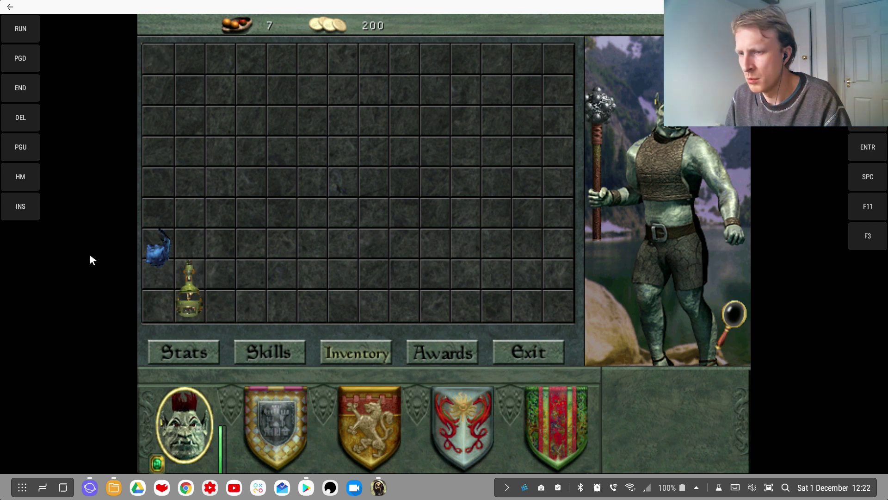
{"action": "left_click", "coordinate": [159, 252]}
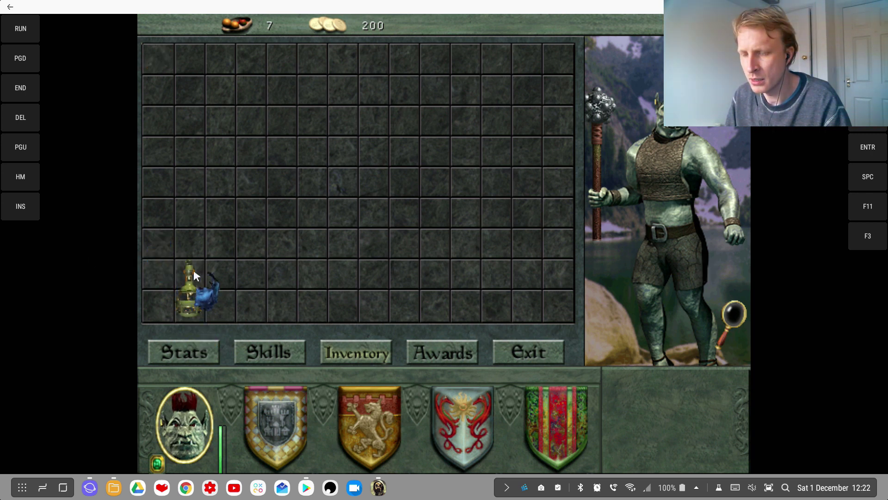
{"action": "left_click", "coordinate": [221, 241]}
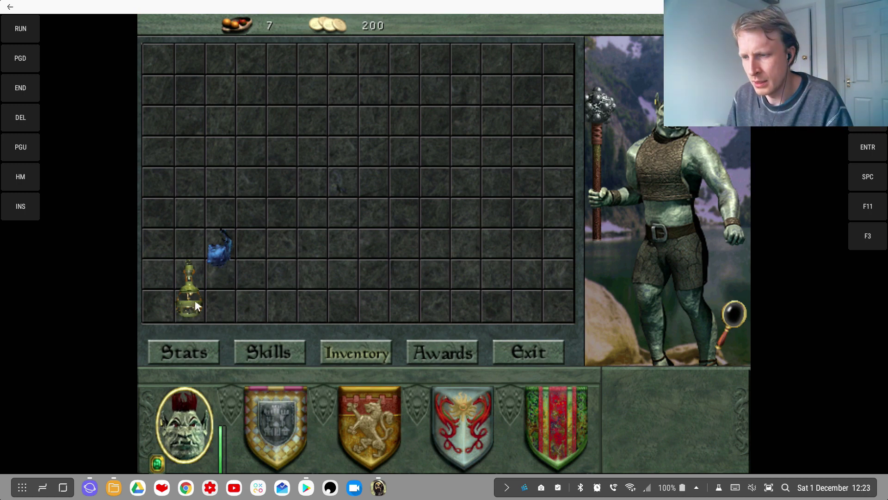
{"action": "left_click", "coordinate": [525, 350]}
Step: Walk to the Herbal Elixirs shop, look over the alchemist's standard stock, and leave without buying
{"action": "key", "text": "Left"}
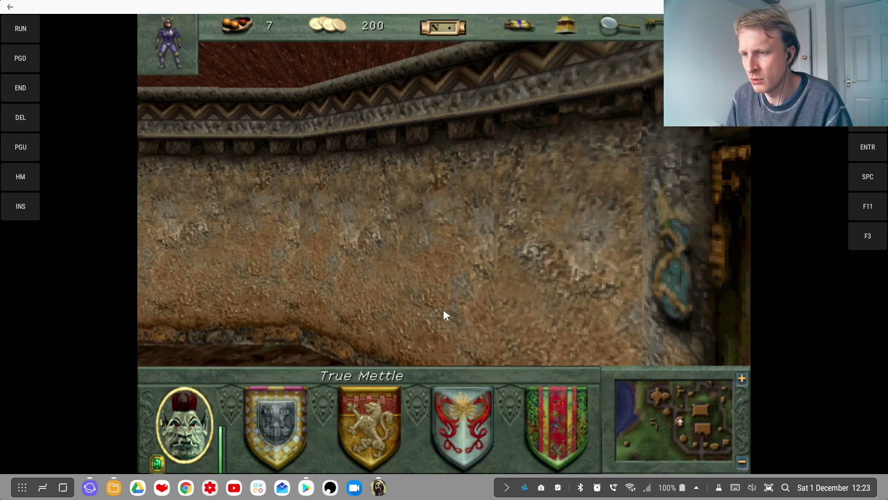
{"action": "key", "text": "Left"}
{"action": "key", "text": "Up"}
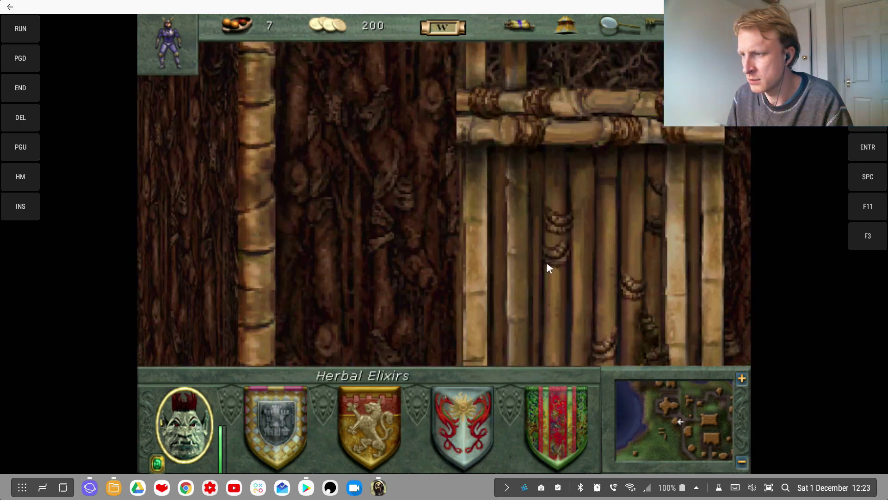
{"action": "left_click", "coordinate": [544, 262]}
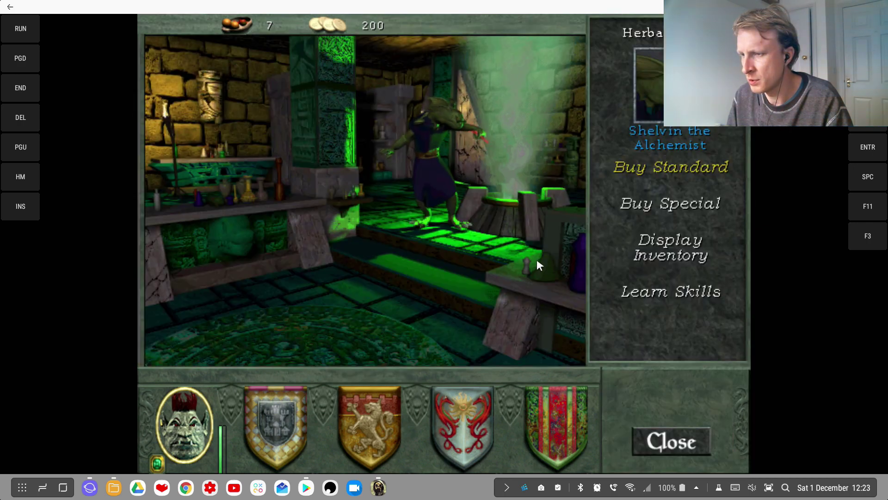
{"action": "left_click", "coordinate": [655, 166]}
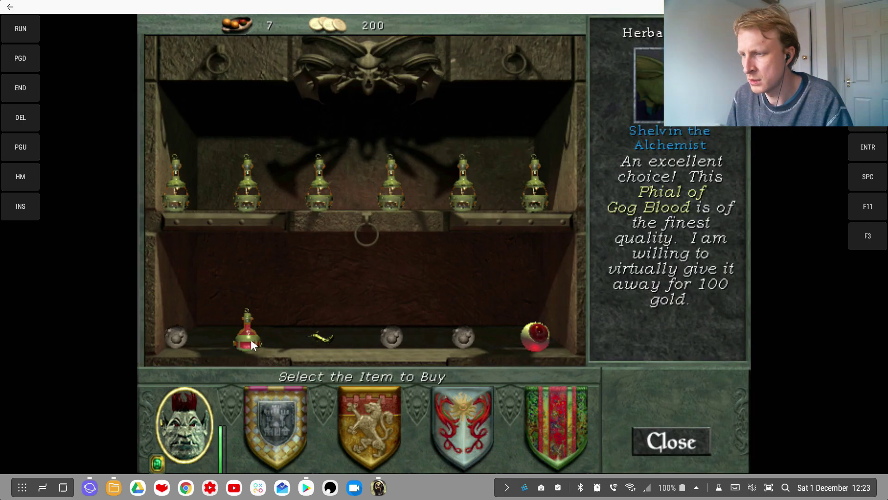
{"action": "left_click", "coordinate": [671, 441]}
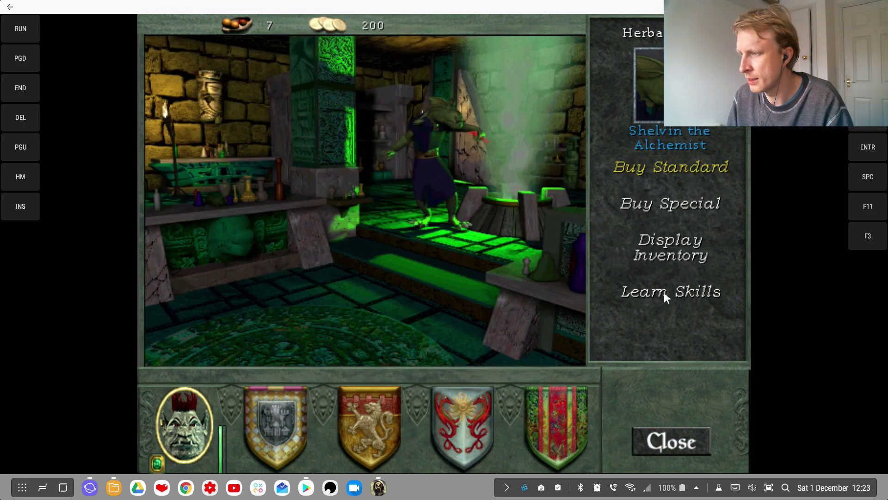
{"action": "left_click", "coordinate": [671, 441]}
Step: Walk south out of the village through the palm trees and loot the lone corpse on the grass
{"action": "key", "text": "Up"}
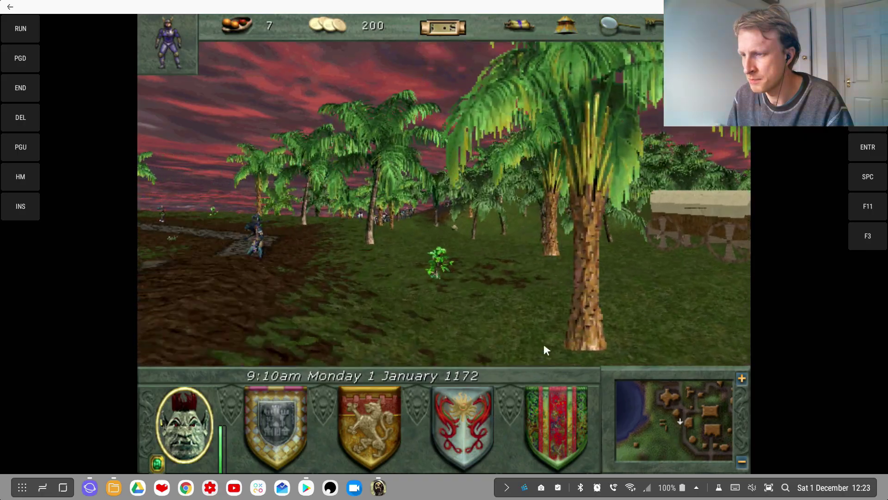
{"action": "key", "text": "Right"}
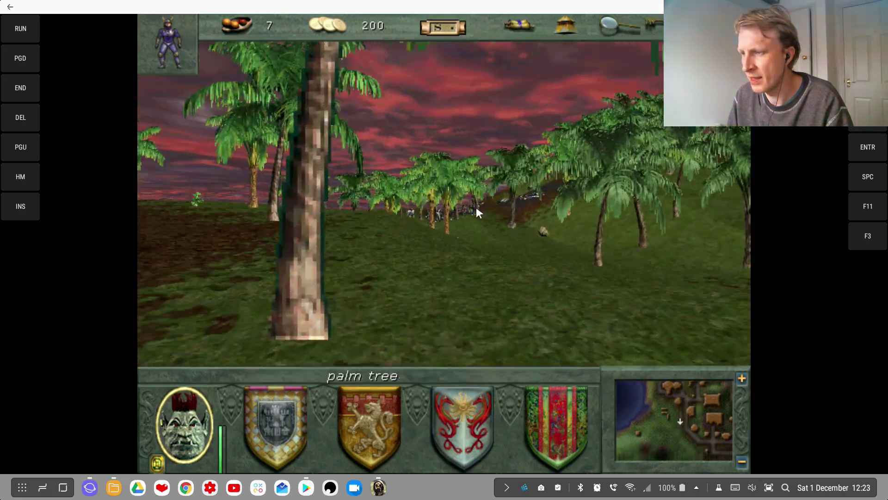
{"action": "key", "text": "Left"}
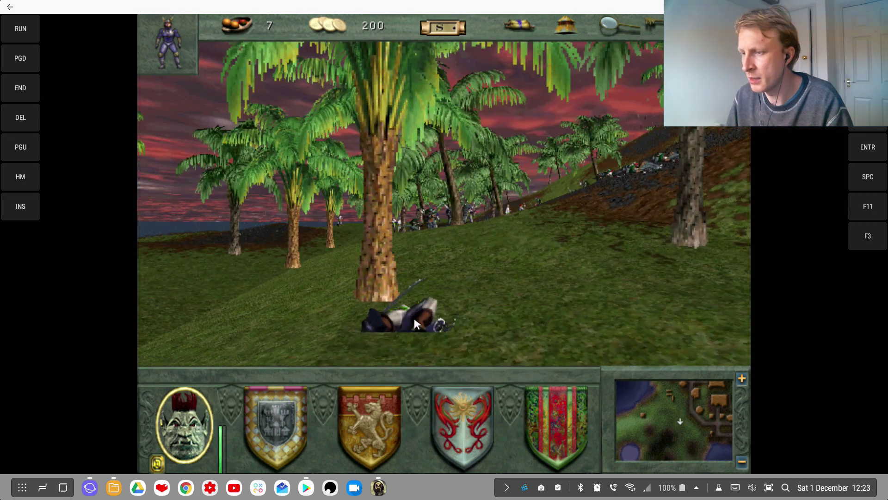
{"action": "left_click", "coordinate": [414, 318]}
Step: Head southwest up the scorched hillside and loot the fallen fighters lying there
{"action": "key", "text": "Right"}
{"action": "key", "text": "Up"}
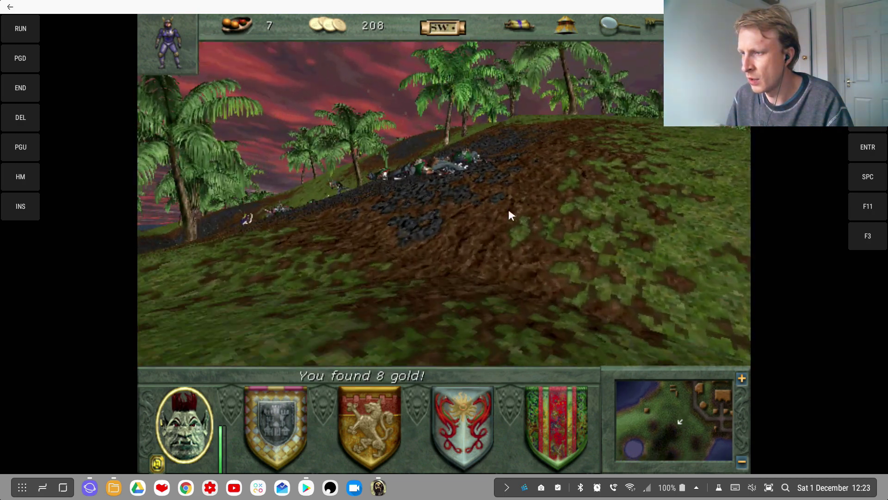
{"action": "key", "text": "Up"}
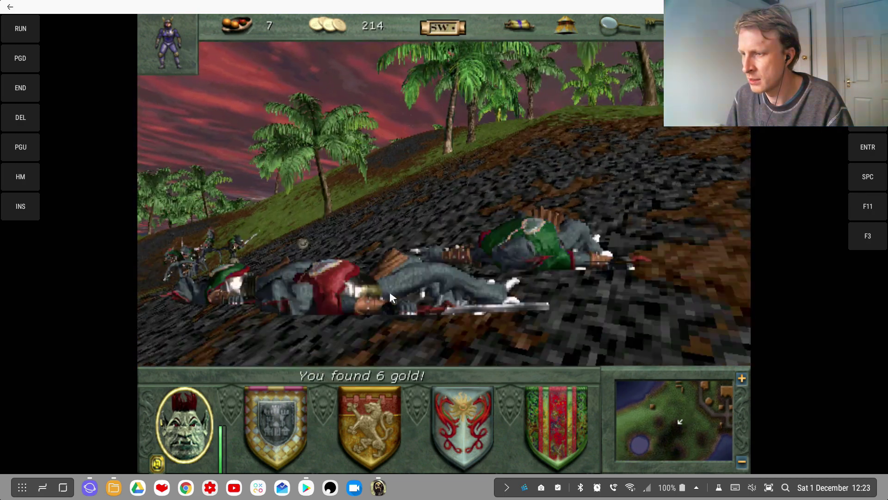
{"action": "left_click", "coordinate": [397, 293]}
{"action": "key", "text": "Left"}
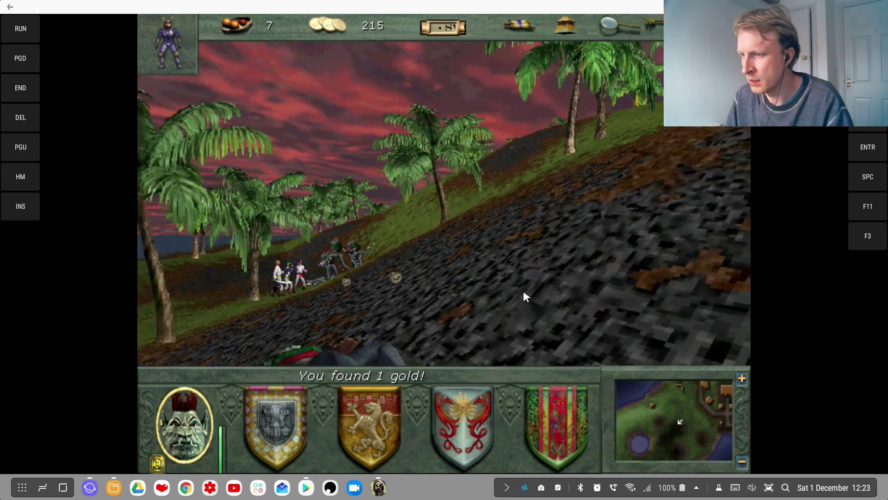
{"action": "left_click", "coordinate": [392, 348]}
{"action": "left_click", "coordinate": [603, 306]}
Step: Turn back across the grass below the hill and loot the cluster of corpses near the ongoing fight
{"action": "key", "text": "Left"}
{"action": "key", "text": "Left"}
{"action": "key", "text": "Left"}
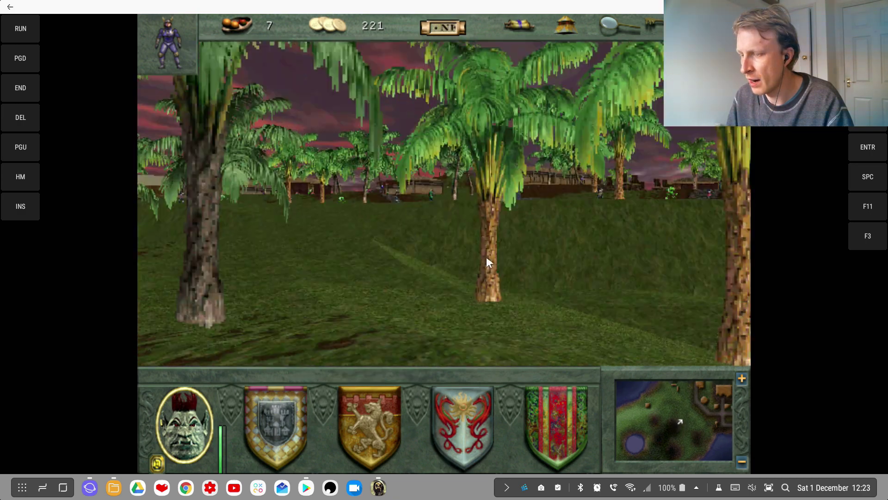
{"action": "key", "text": "Right"}
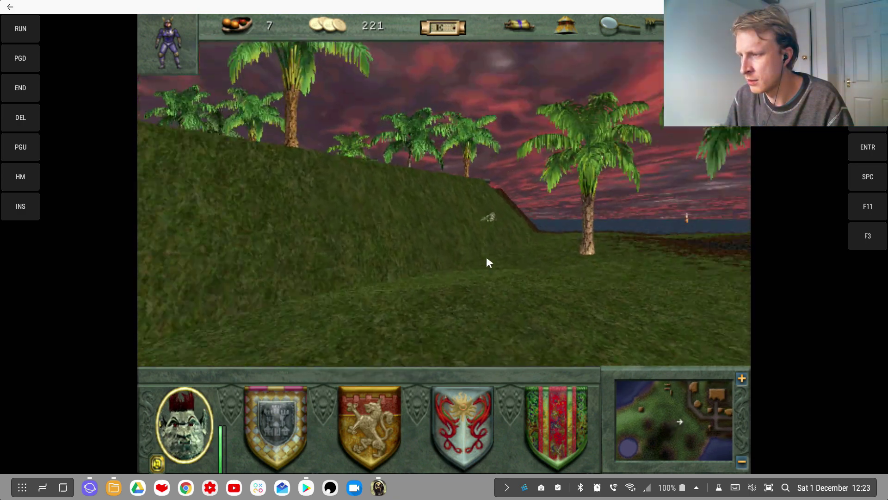
{"action": "key", "text": "Right"}
{"action": "key", "text": "Page_Down"}
{"action": "key", "text": "Right"}
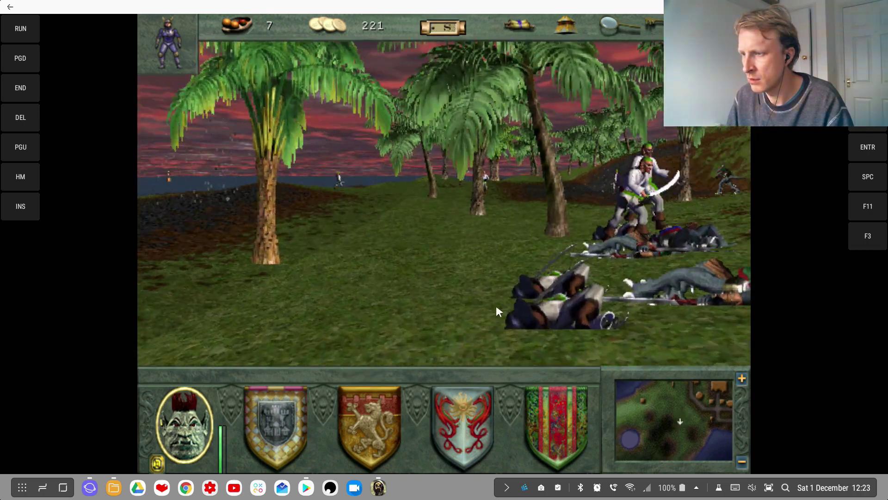
{"action": "key", "text": "Left"}
{"action": "key", "text": "space"}
{"action": "key", "text": "space"}
{"action": "key", "text": "space"}
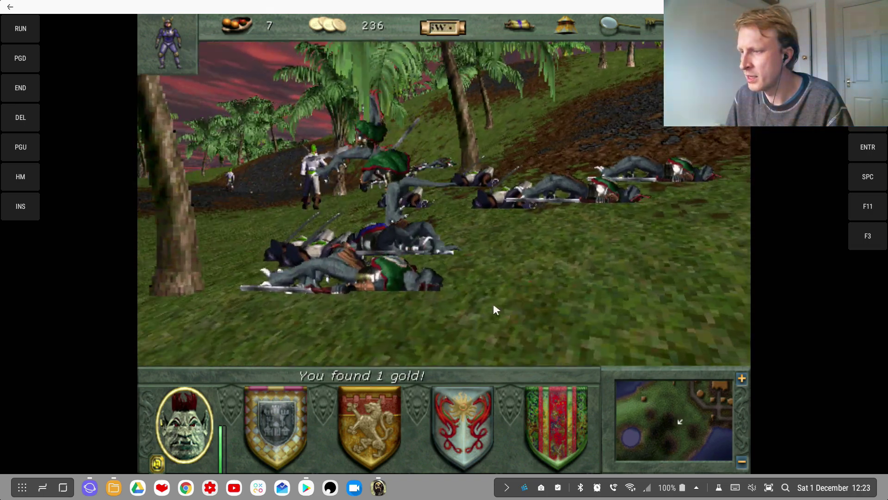
{"action": "key", "text": "space"}
{"action": "key", "text": "Right"}
{"action": "key", "text": "space"}
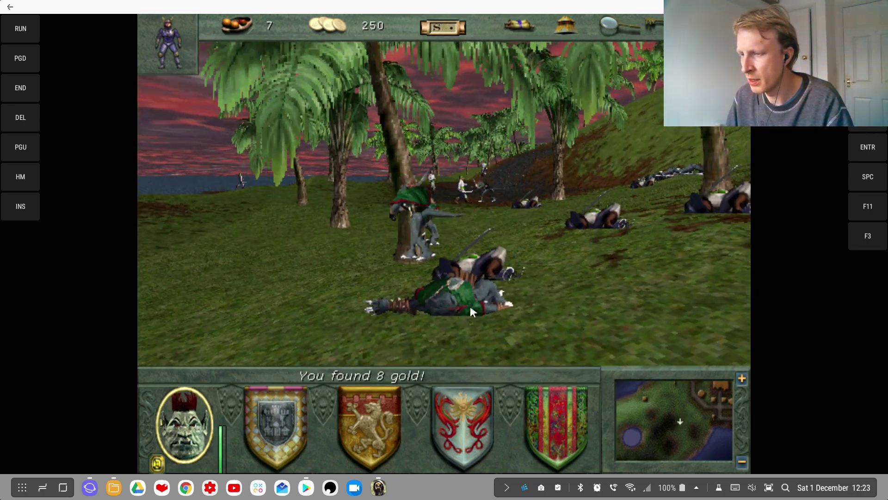
Step: Loot the remaining bodies scattered on the grass under the palm trees
{"action": "key", "text": "Right"}
{"action": "key", "text": "space"}
{"action": "key", "text": "space"}
{"action": "key", "text": "space"}
{"action": "key", "text": "Right"}
{"action": "key", "text": "space"}
{"action": "key", "text": "space"}
{"action": "key", "text": "Right"}
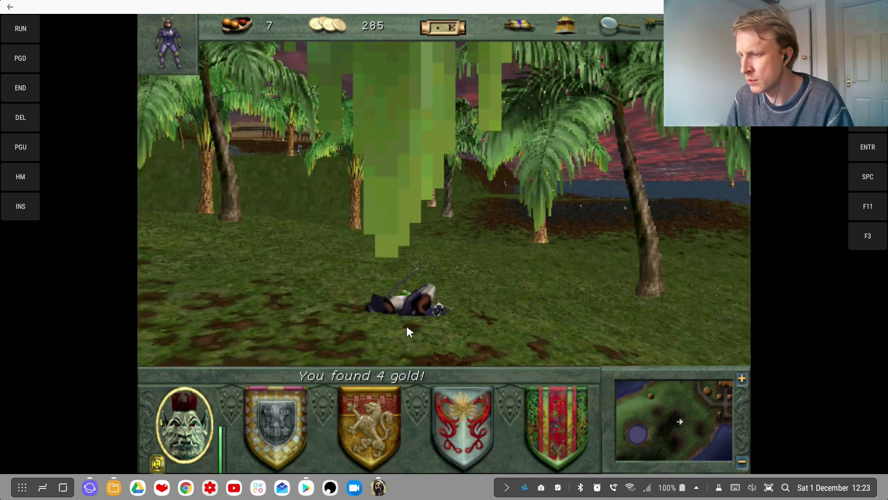
{"action": "key", "text": "space"}
{"action": "key", "text": "Right"}
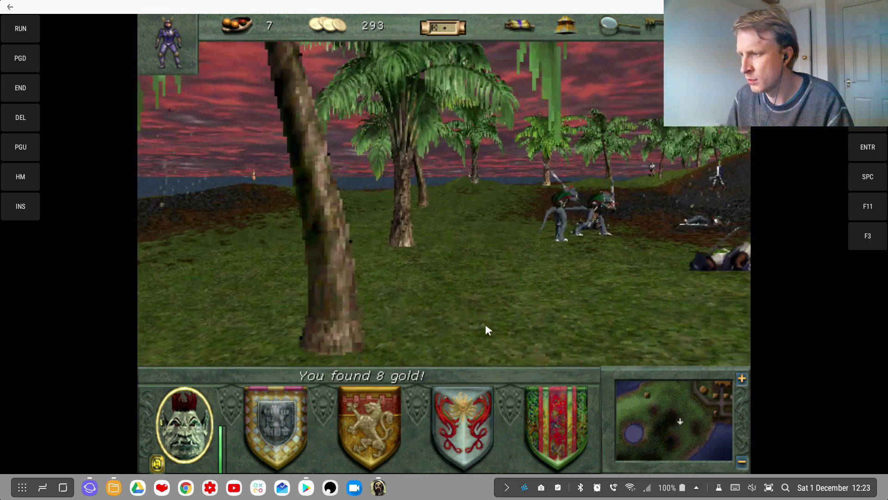
Step: Turn west and loot the group of dead lizardmen and pirates on the grassy slope
{"action": "key", "text": "Right"}
{"action": "key", "text": "space"}
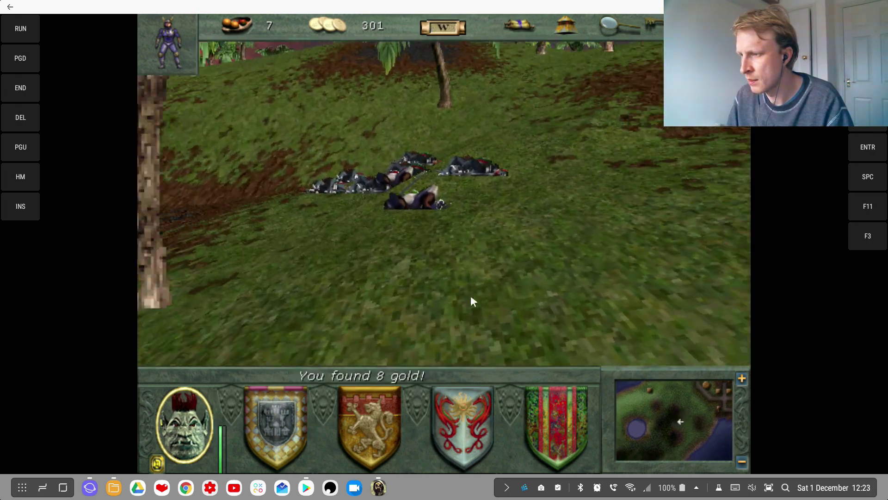
{"action": "key", "text": "space"}
{"action": "key", "text": "Up"}
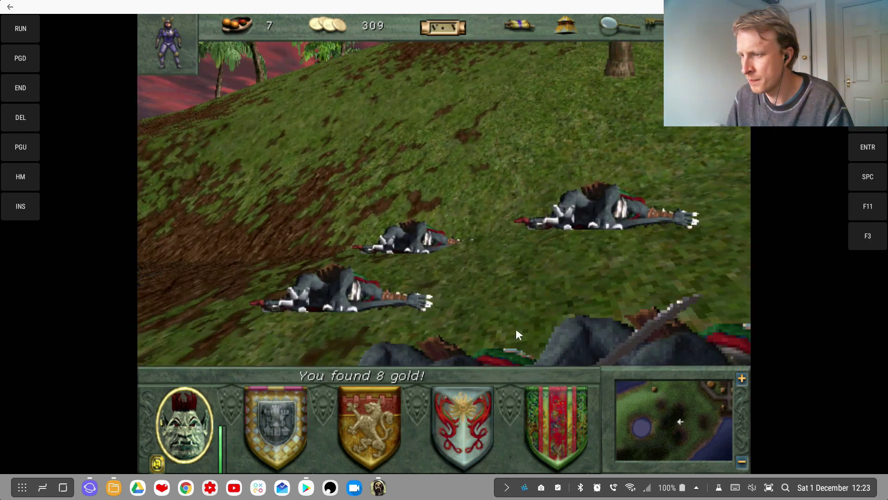
{"action": "key", "text": "space"}
{"action": "key", "text": "space"}
{"action": "key", "text": "space"}
{"action": "key", "text": "Down"}
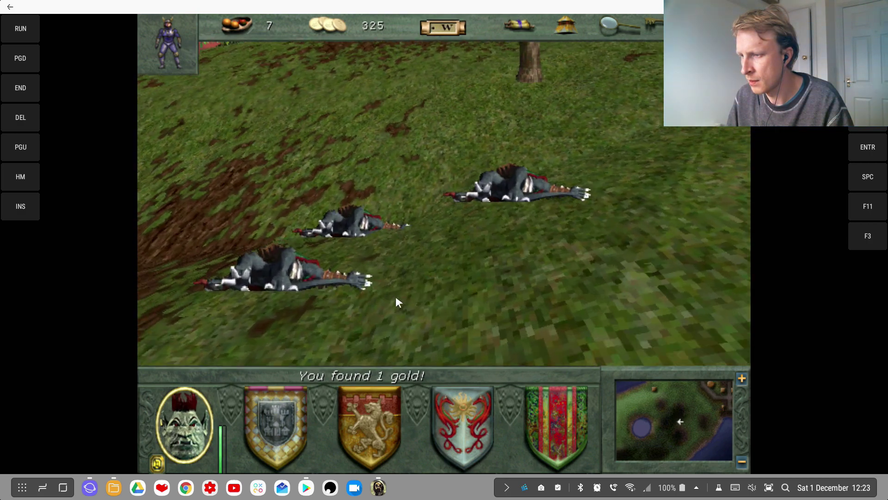
{"action": "key", "text": "Left"}
{"action": "key", "text": "space"}
Step: Walk northeast from the battlefield back towards the village
{"action": "key", "text": "Right"}
{"action": "key", "text": "Left"}
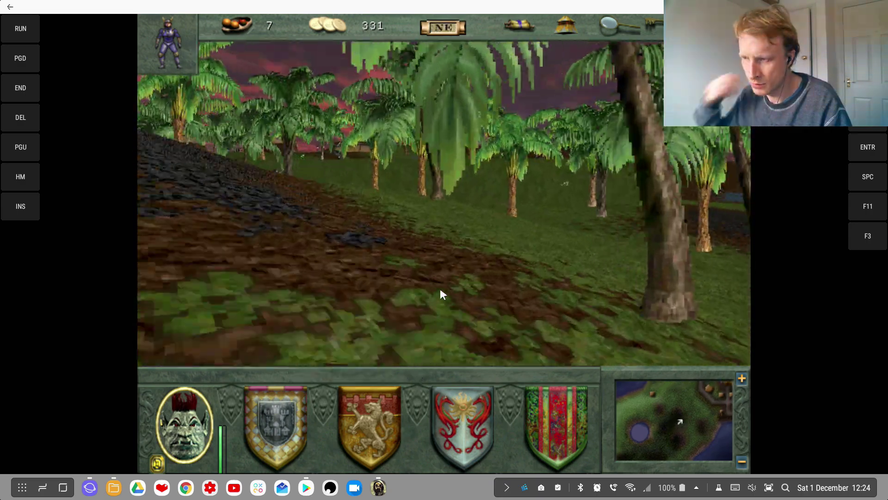
{"action": "key", "text": "Up"}
{"action": "key", "text": "Right"}
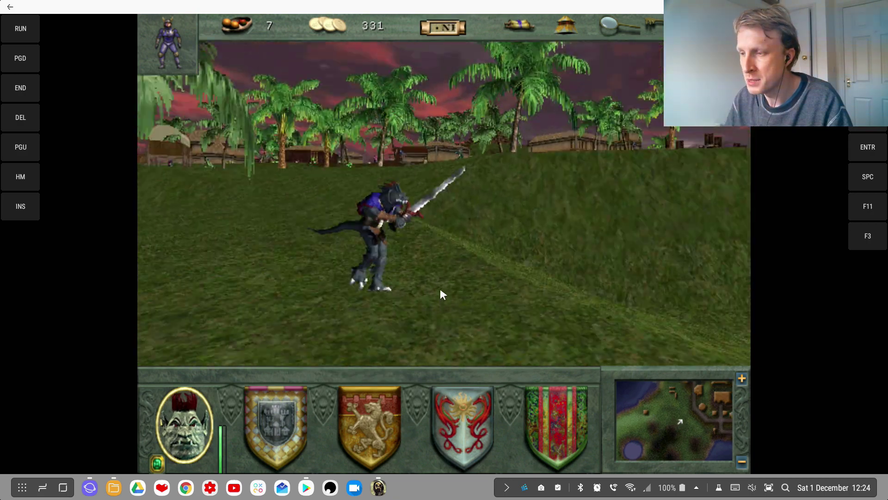
{"action": "key", "text": "Left"}
{"action": "key", "text": "Up"}
Step: Review the Troll's inventory, awards, skills and stats, then close the character screen
{"action": "left_click", "coordinate": [187, 410]}
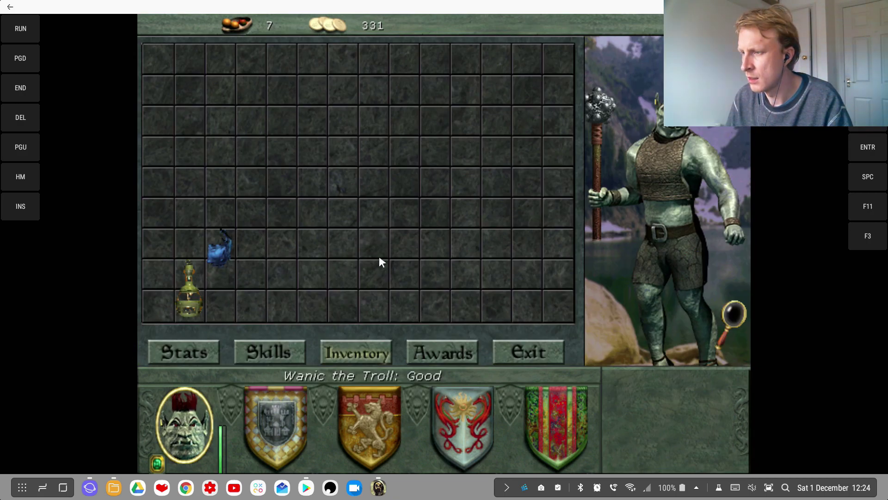
{"action": "left_click", "coordinate": [426, 358]}
{"action": "left_click", "coordinate": [278, 352]}
{"action": "left_click", "coordinate": [190, 345]}
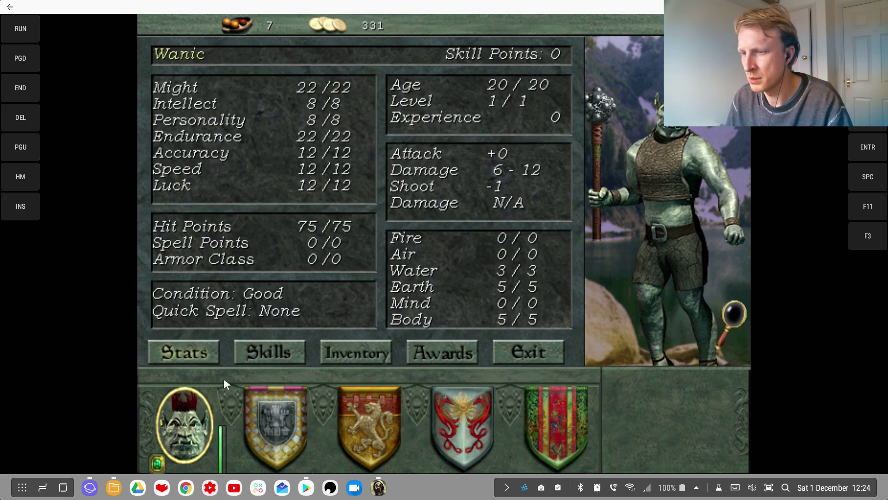
{"action": "left_click", "coordinate": [524, 354]}
Step: Walk on over the grass to the stone path at the village edge
{"action": "key", "text": "Left"}
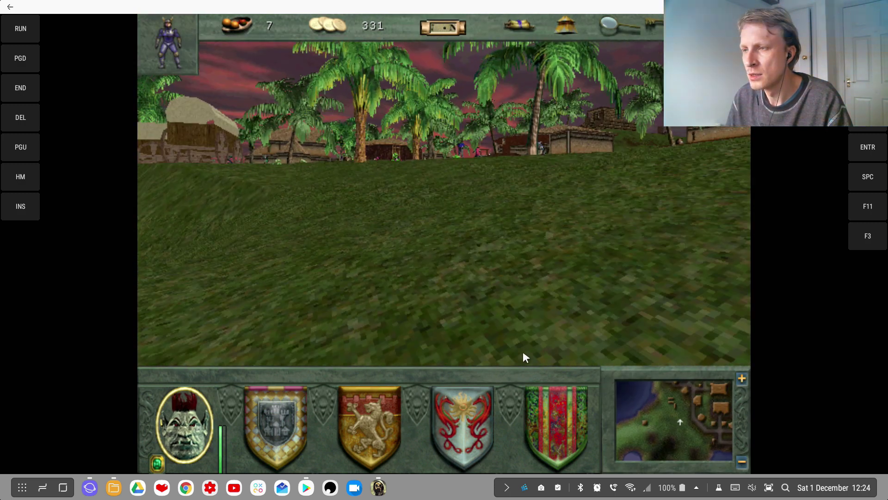
{"action": "key", "text": "Up"}
{"action": "key", "text": "Right"}
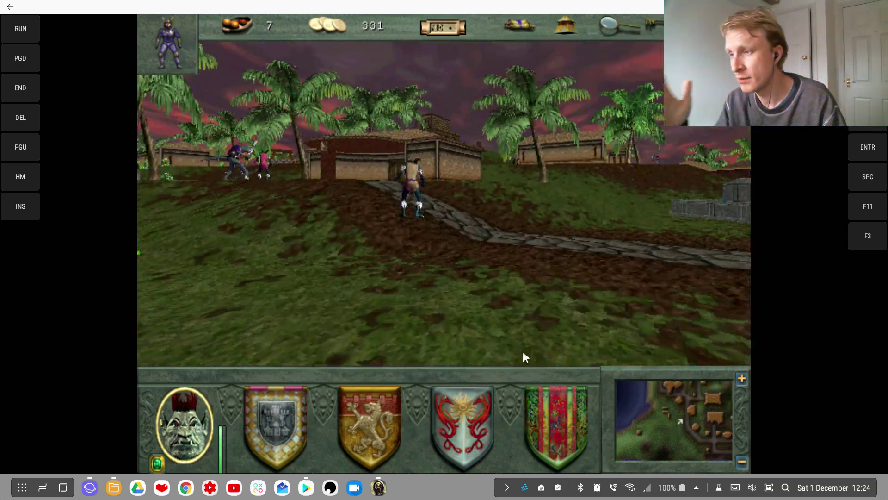
Step: Walk to the blacksmith's building, go inside, view the weapon skills taught there, and leave the shop
{"action": "key", "text": "Up"}
{"action": "key", "text": "Right"}
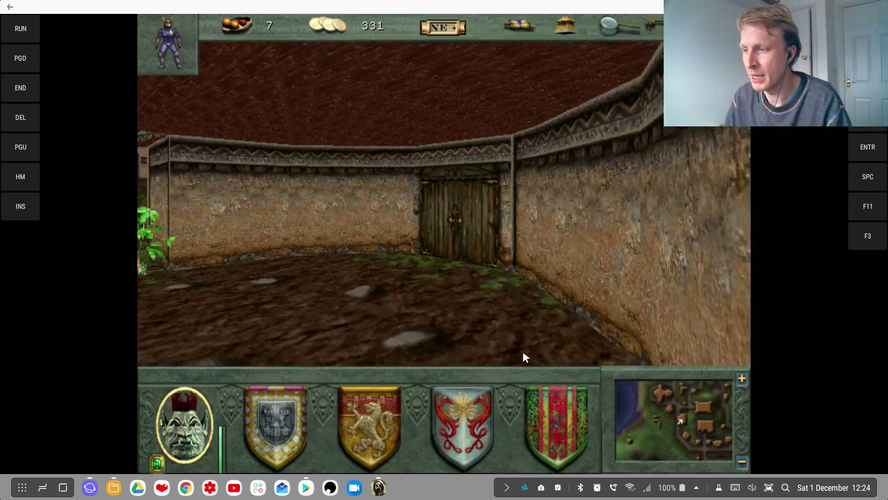
{"action": "key", "text": "Up"}
{"action": "left_click", "coordinate": [502, 291]}
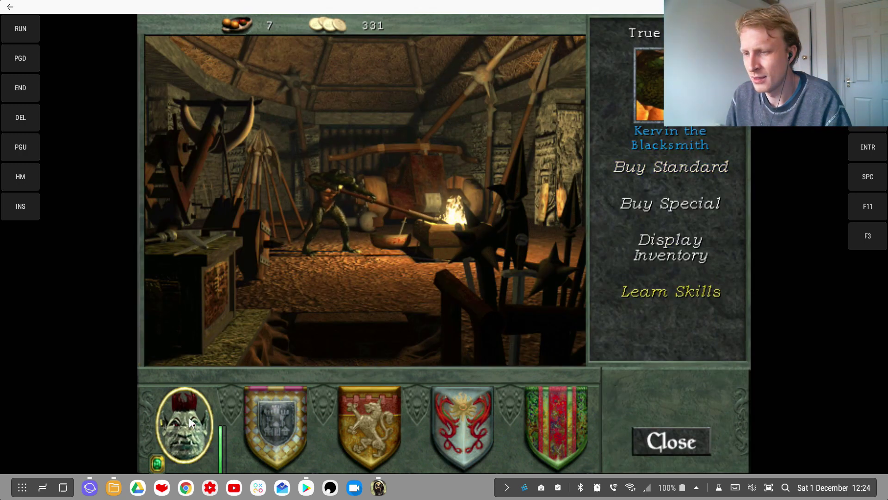
{"action": "left_click", "coordinate": [666, 292]}
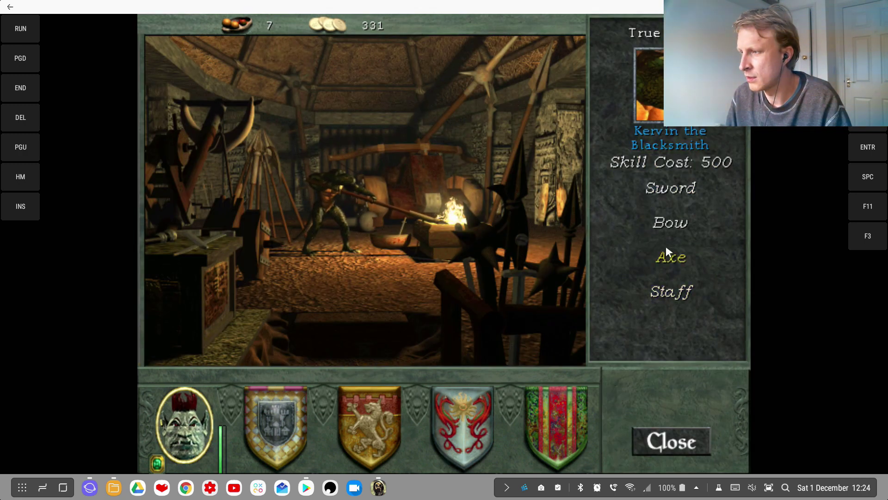
{"action": "left_click", "coordinate": [687, 446]}
{"action": "left_click", "coordinate": [679, 440]}
Step: View the Dagger Wound Island map, zoom it in and out, and close it
{"action": "key", "text": "Right"}
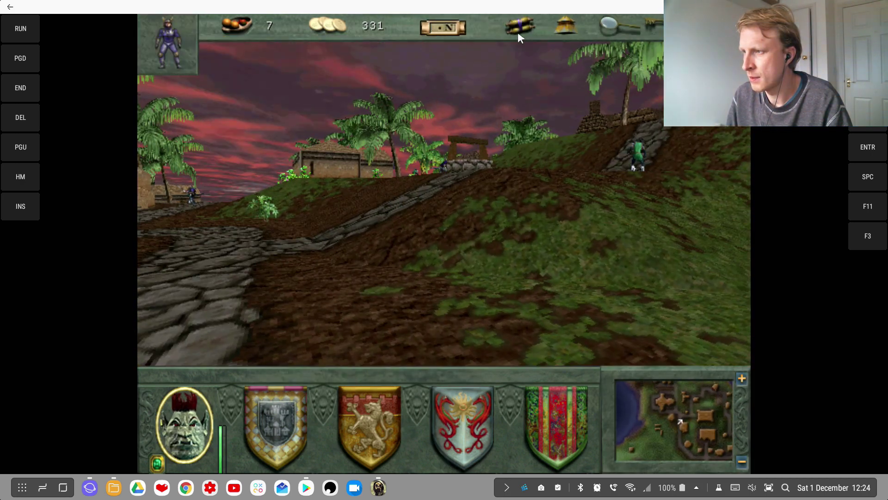
{"action": "left_click", "coordinate": [518, 29]}
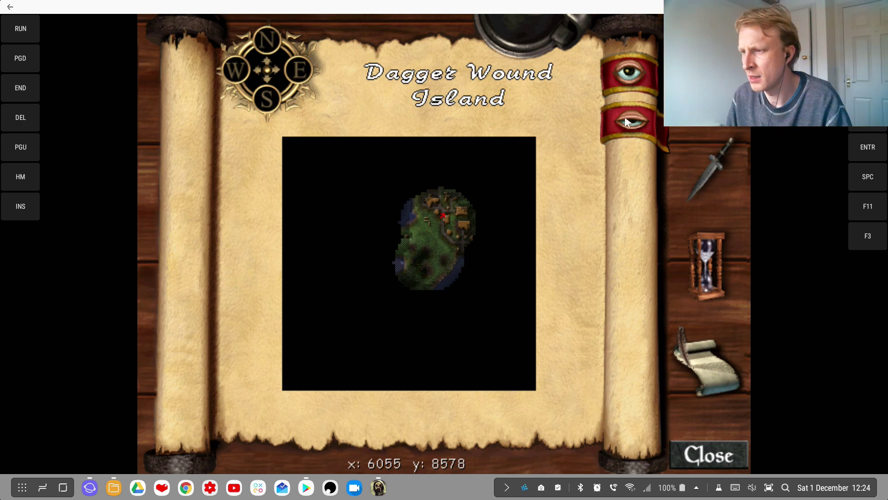
{"action": "left_click", "coordinate": [626, 73]}
{"action": "left_click", "coordinate": [631, 75]}
{"action": "left_click", "coordinate": [636, 121]}
{"action": "left_click", "coordinate": [637, 122]}
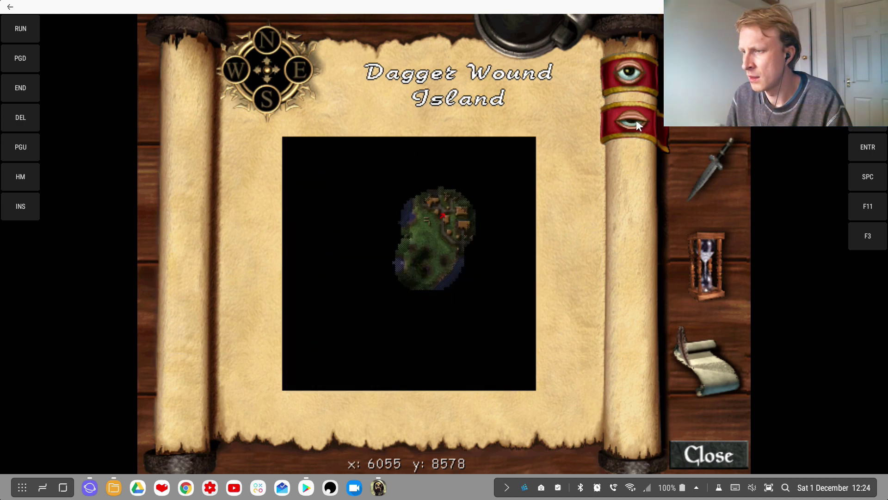
{"action": "left_click", "coordinate": [704, 454]}
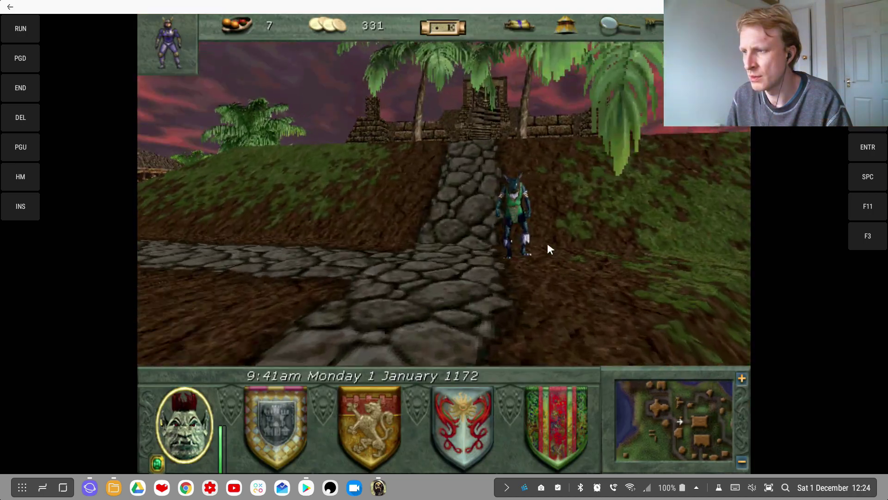
Step: Walk north along the stone path, circle east around the bamboo house, and return west past the village well
{"action": "key", "text": "Left"}
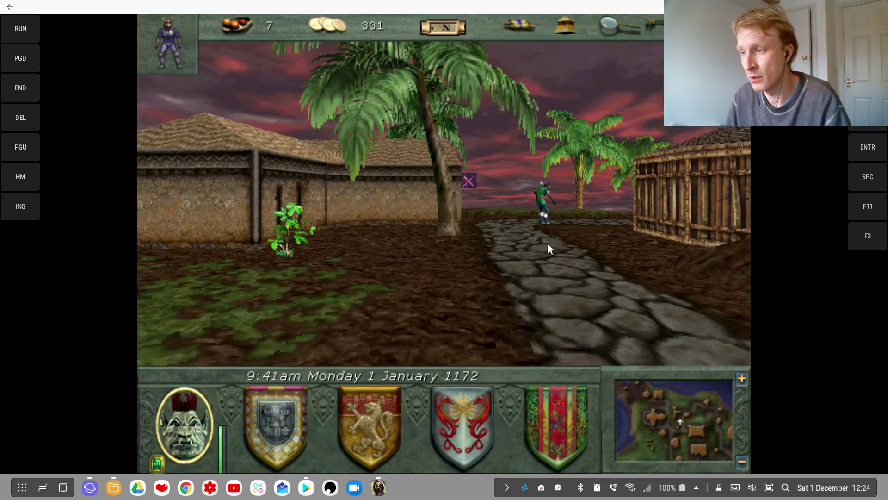
{"action": "key", "text": "Right"}
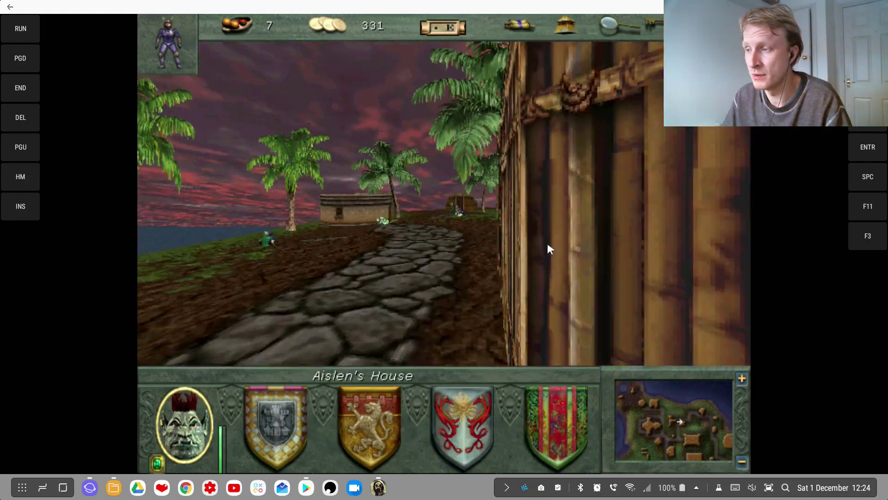
{"action": "key", "text": "Right"}
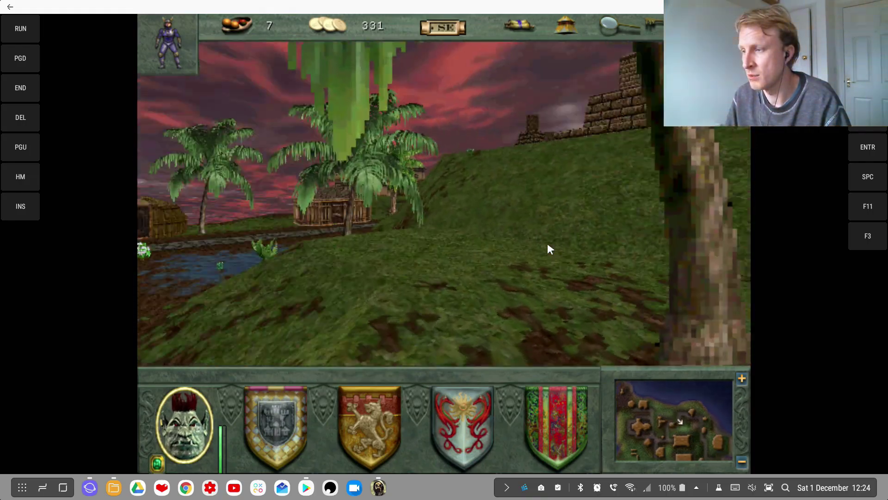
{"action": "key", "text": "Right"}
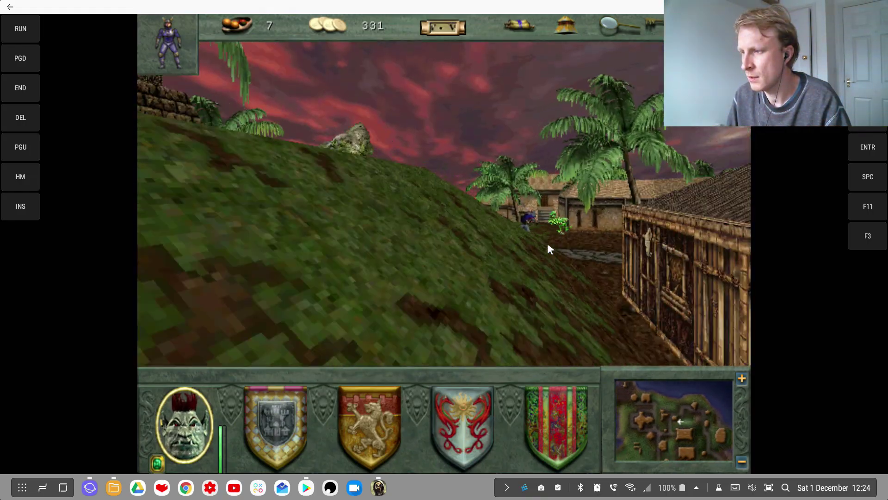
{"action": "key", "text": "Up"}
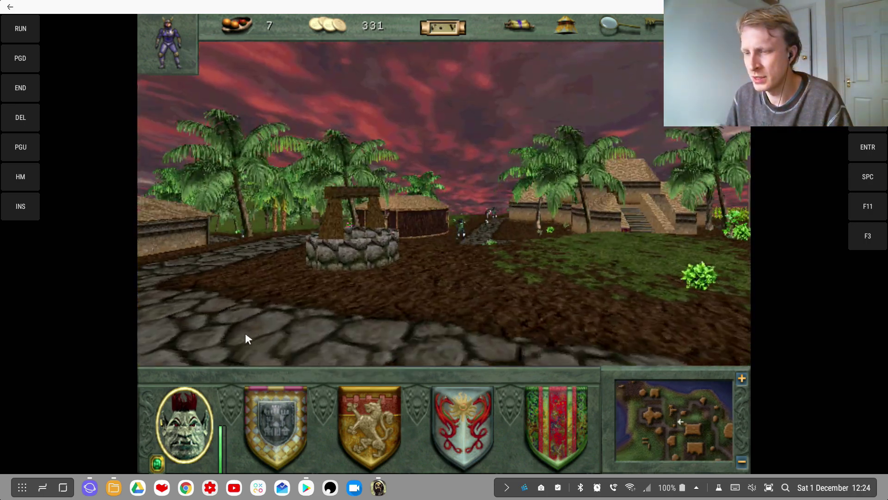
{"action": "key", "text": "Up"}
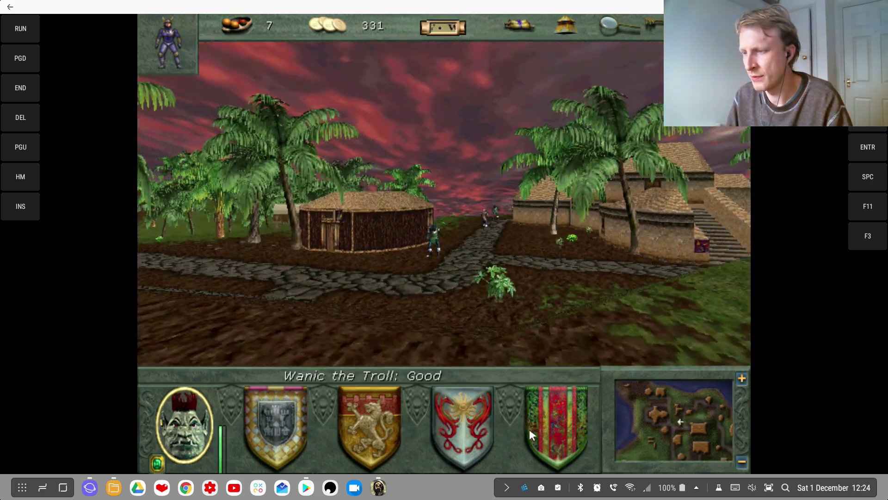
Step: Circle the large stepped building by its north and west sides and walk southeast towards the covered wagons
{"action": "key", "text": "Right"}
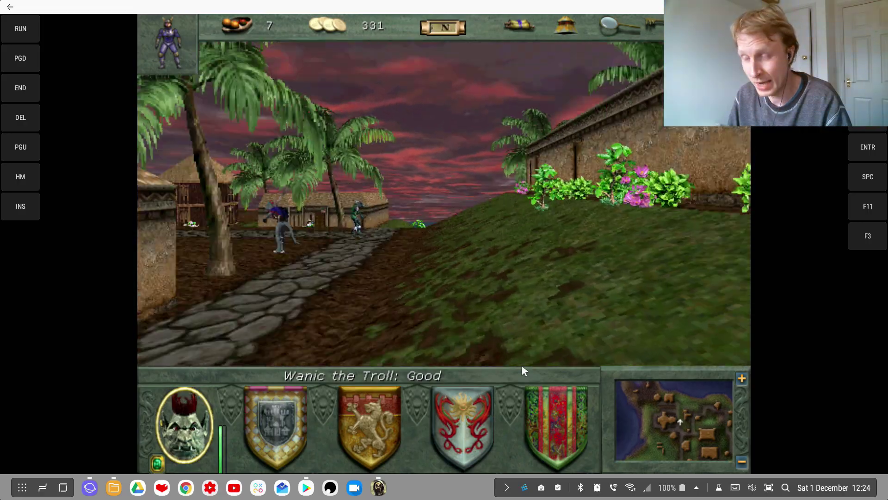
{"action": "key", "text": "Left"}
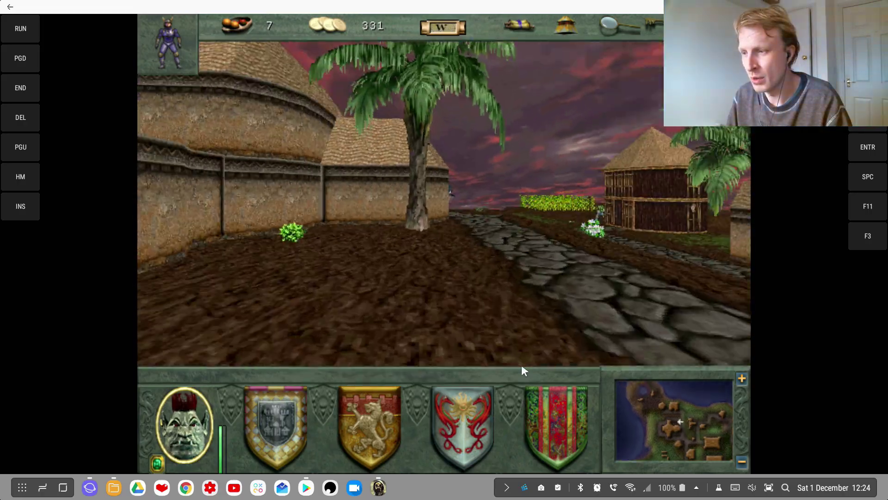
{"action": "key", "text": "Right"}
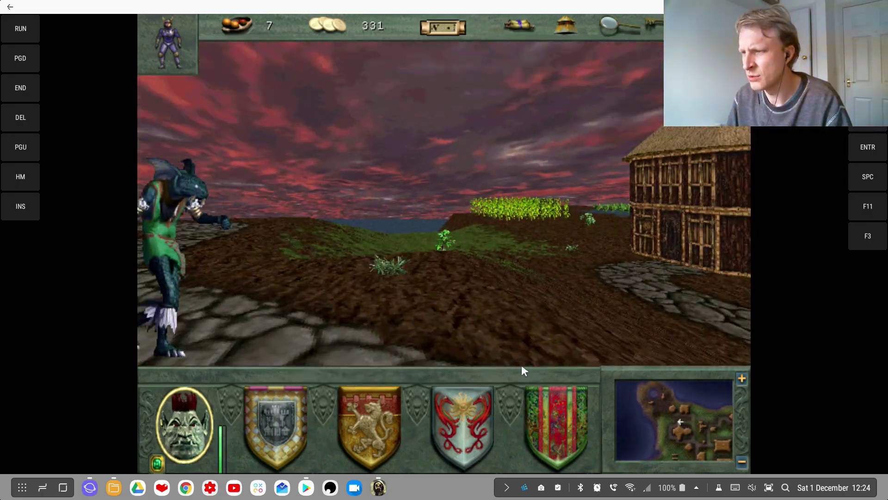
{"action": "key", "text": "Left"}
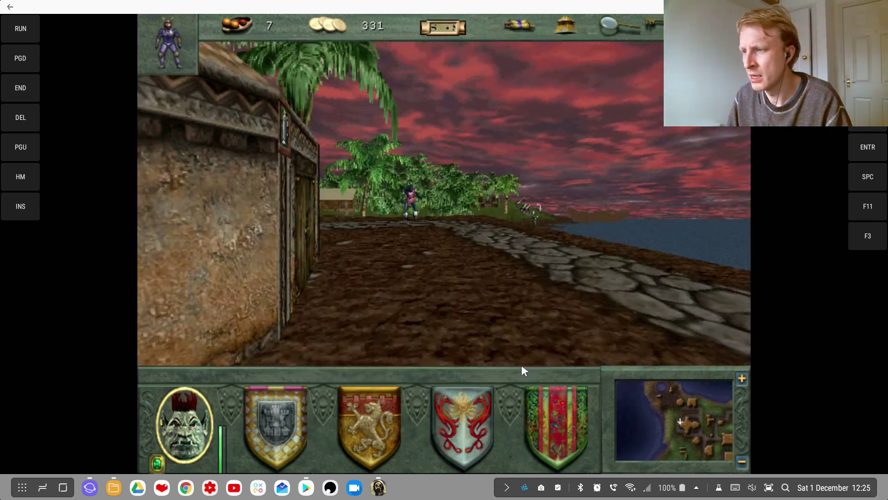
{"action": "key", "text": "Left"}
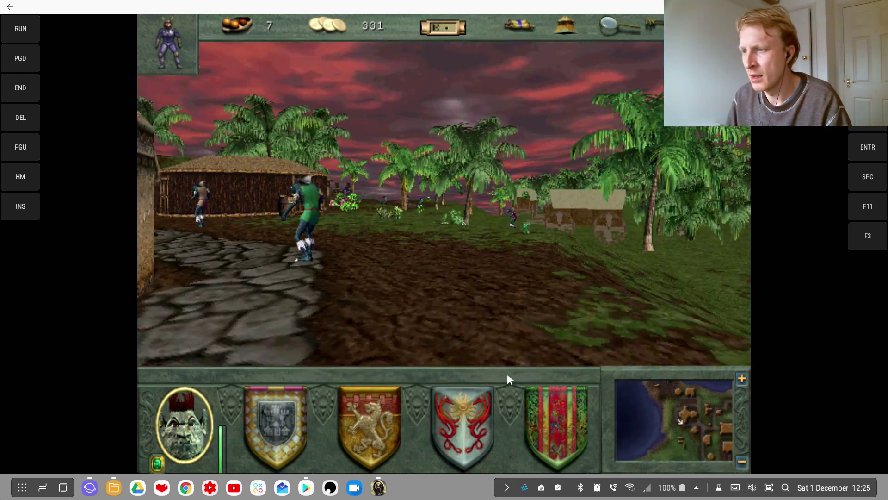
{"action": "key", "text": "Up"}
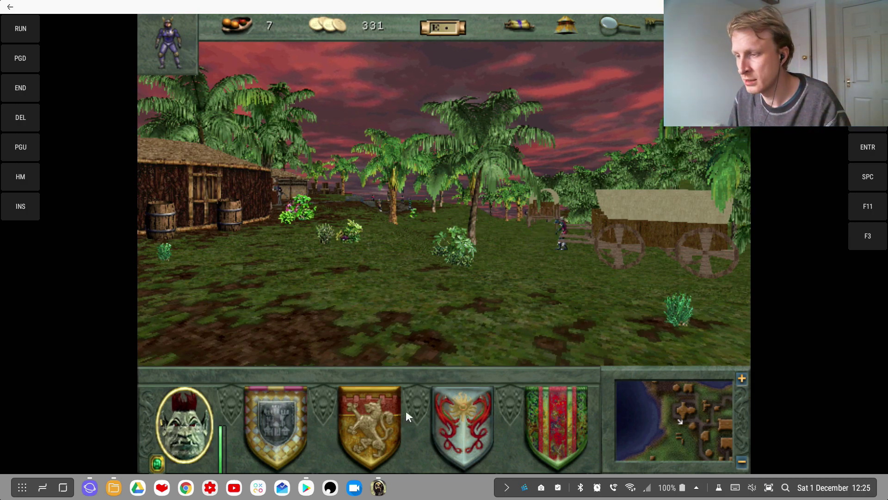
Step: Walk past the wagons to the grassy area beside the fountain, facing east
{"action": "key", "text": "Left"}
{"action": "key", "text": "Right"}
{"action": "key", "text": "Right"}
{"action": "key", "text": "Up"}
{"action": "key", "text": "Left"}
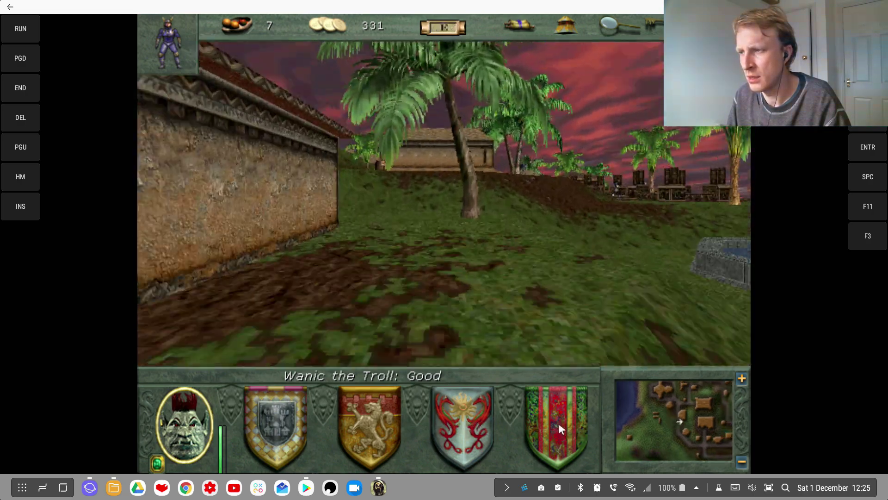
Step: Walk southeast to the carved stone pillars, meet S'ton, and close his conversation
{"action": "key", "text": "Left"}
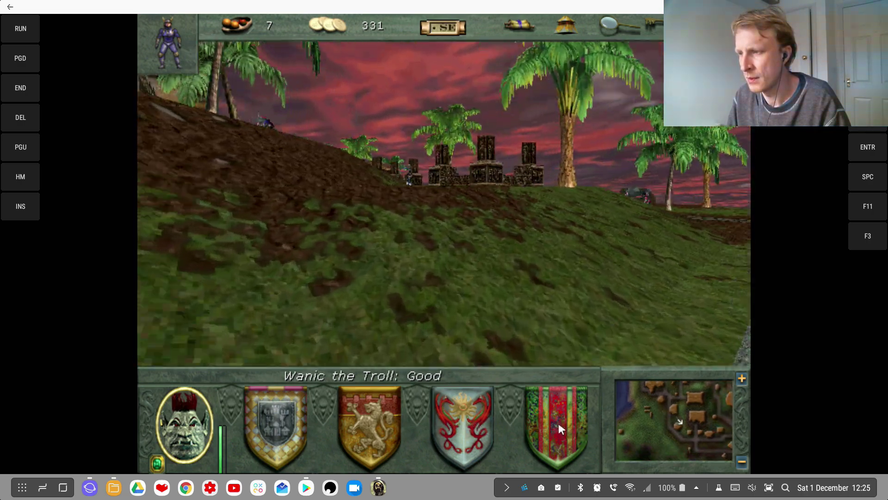
{"action": "key", "text": "Left"}
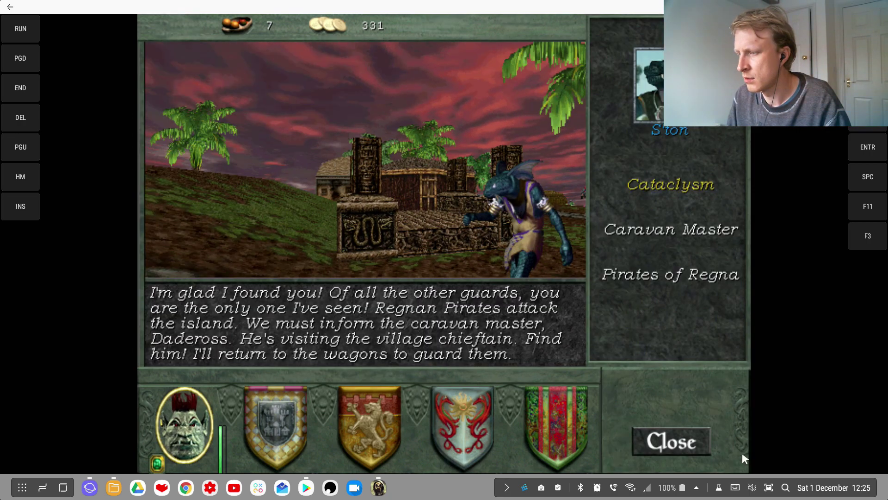
{"action": "left_click", "coordinate": [680, 440]}
Step: Enter the Clan Leader's hall, speak with Dadeross and Brekish Onefang, and leave the building
{"action": "key", "text": "Left"}
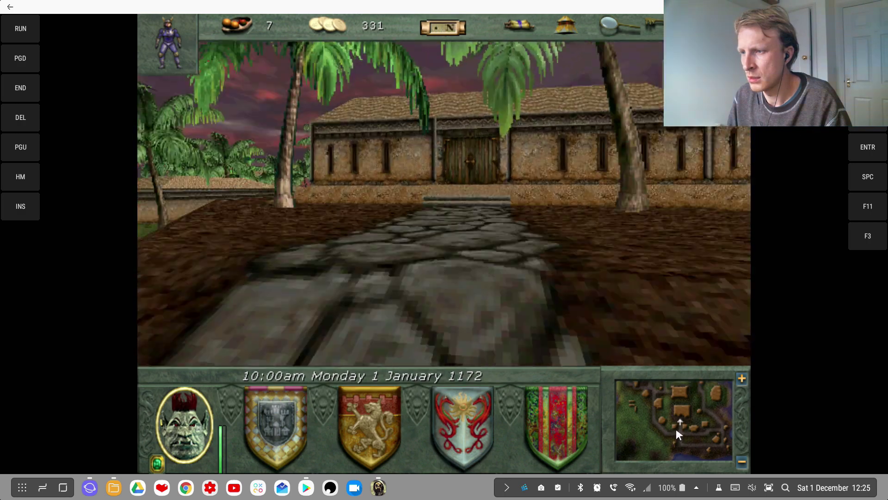
{"action": "key", "text": "Up"}
{"action": "left_click", "coordinate": [468, 189]}
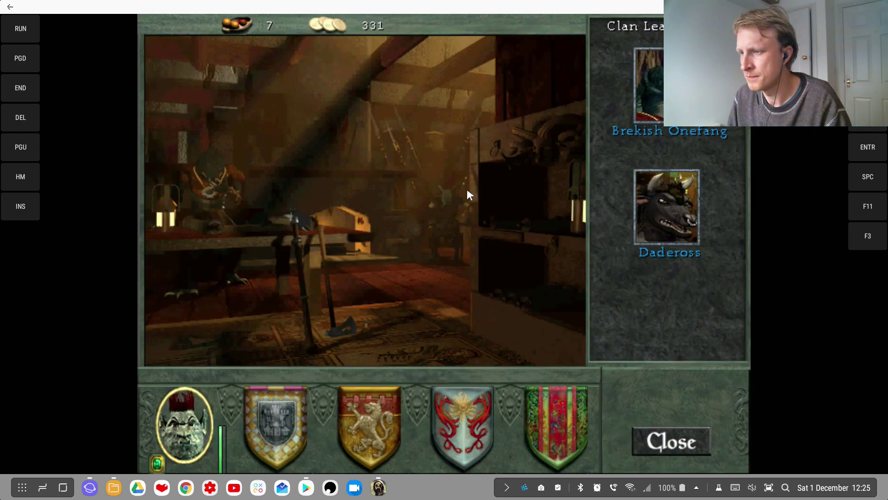
{"action": "left_click", "coordinate": [670, 211]}
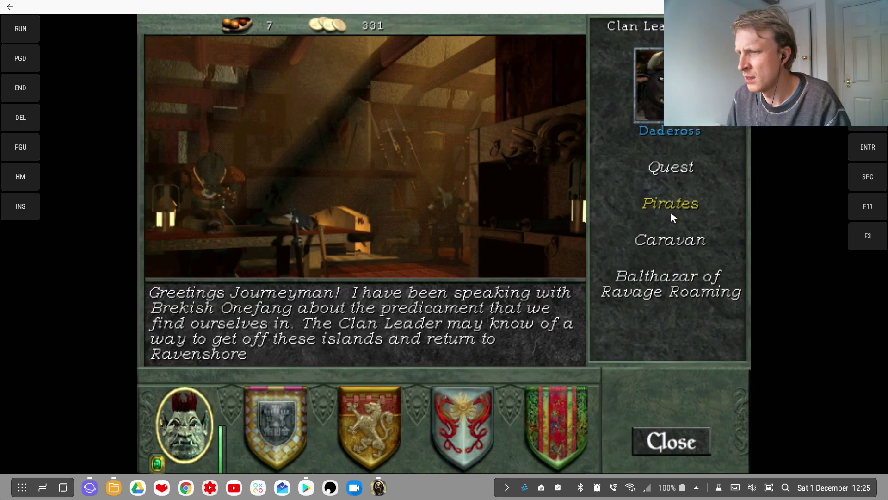
{"action": "left_click", "coordinate": [670, 441]}
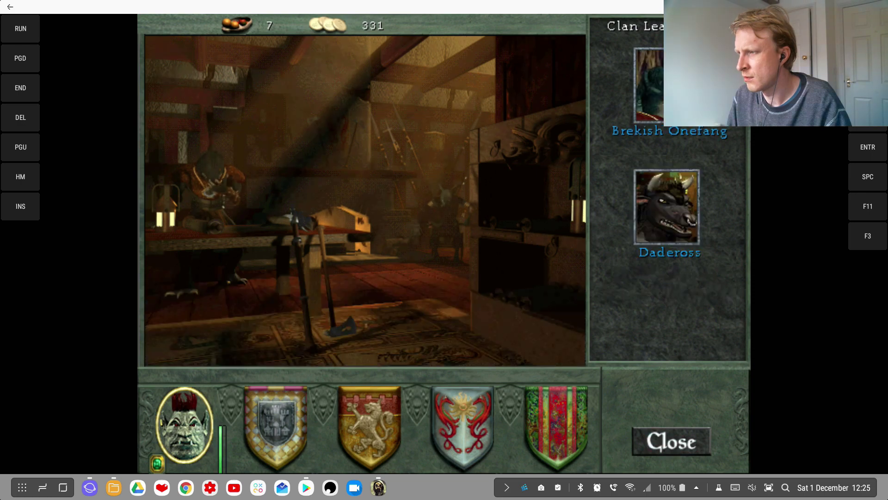
{"action": "left_click", "coordinate": [674, 85]}
{"action": "left_click", "coordinate": [662, 446]}
{"action": "left_click", "coordinate": [662, 446]}
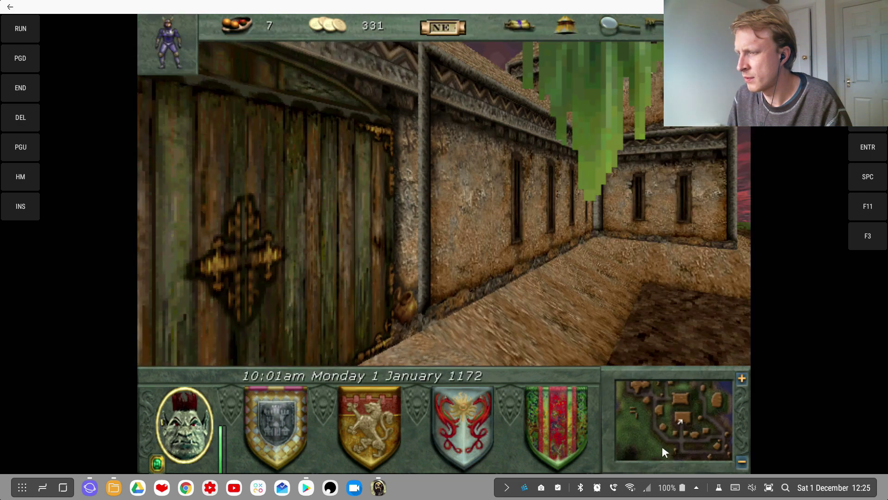
Step: Walk southeast from the hall through the village, past the well, to the round two-storey hut
{"action": "key", "text": "Left"}
{"action": "key", "text": "Up"}
{"action": "key", "text": "Right"}
{"action": "key", "text": "Up"}
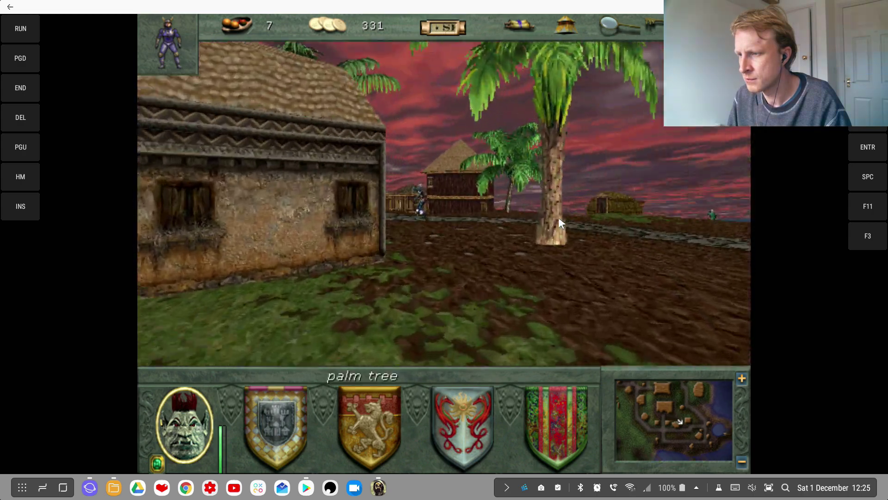
{"action": "key", "text": "Right"}
{"action": "key", "text": "Left"}
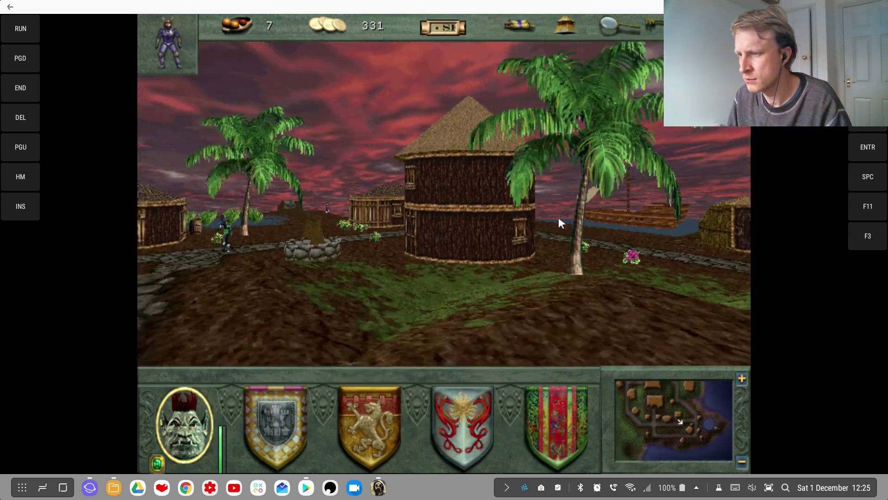
{"action": "key", "text": "Right"}
{"action": "key", "text": "Up"}
{"action": "key", "text": "Left"}
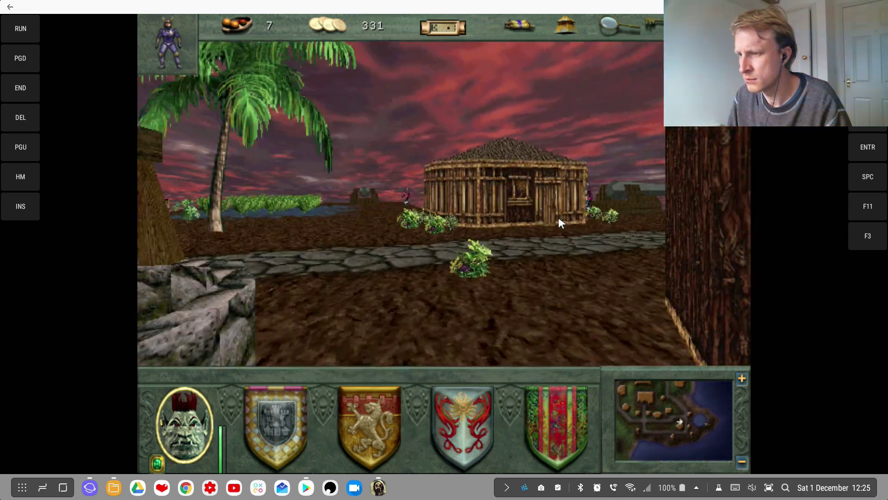
Step: Enter Fredrick Talimere's house, ask him about Portals of Stone and Cataclysm, and leave
{"action": "key", "text": "Up"}
{"action": "key", "text": "space"}
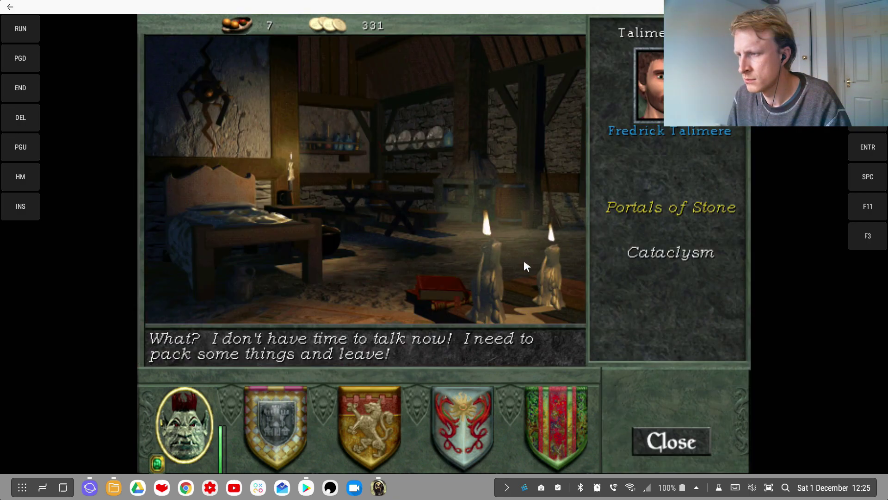
{"action": "left_click", "coordinate": [680, 203]}
{"action": "left_click", "coordinate": [671, 250]}
{"action": "left_click", "coordinate": [677, 445]}
Step: Walk southeast across the stone path to the large cannon on the shore
{"action": "key", "text": "Right"}
{"action": "key", "text": "Up"}
{"action": "key", "text": "Left"}
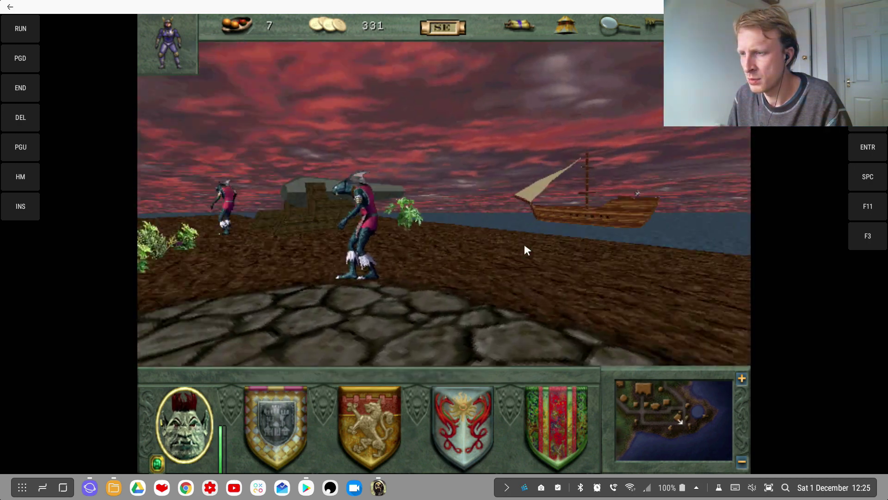
{"action": "key", "text": "Up"}
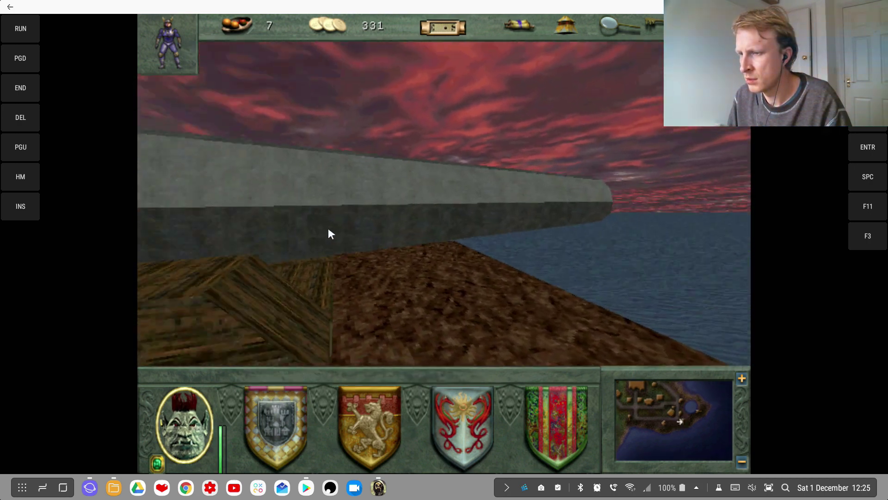
Step: Move around the shore cannon and fire it at the ship anchored off the coast
{"action": "left_click", "coordinate": [300, 198]}
{"action": "key", "text": "Right"}
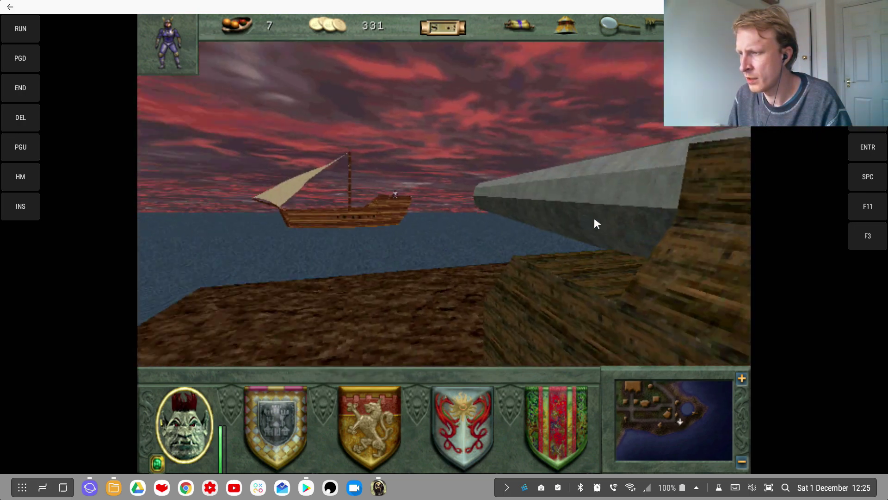
{"action": "key", "text": "Right"}
{"action": "left_click", "coordinate": [621, 199]}
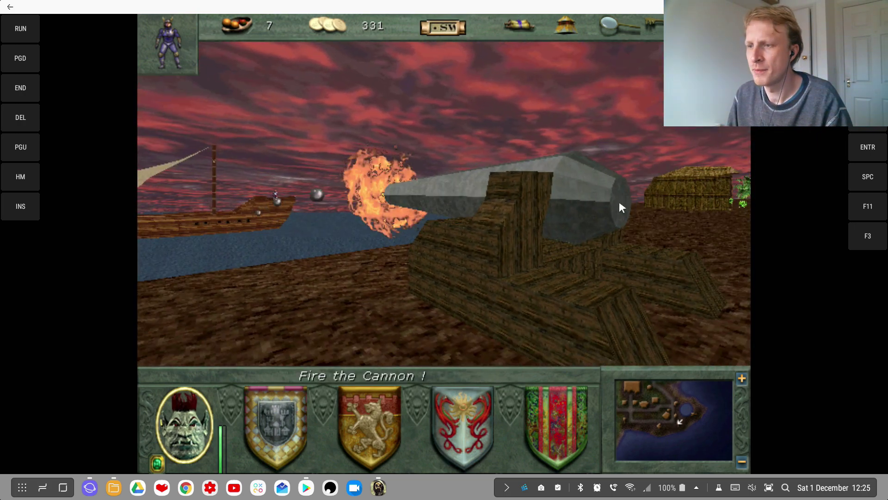
Step: Move around to directly behind the shore cannon and fire it again toward the east
{"action": "key", "text": "Right"}
{"action": "key", "text": "Right"}
{"action": "left_click", "coordinate": [470, 203]}
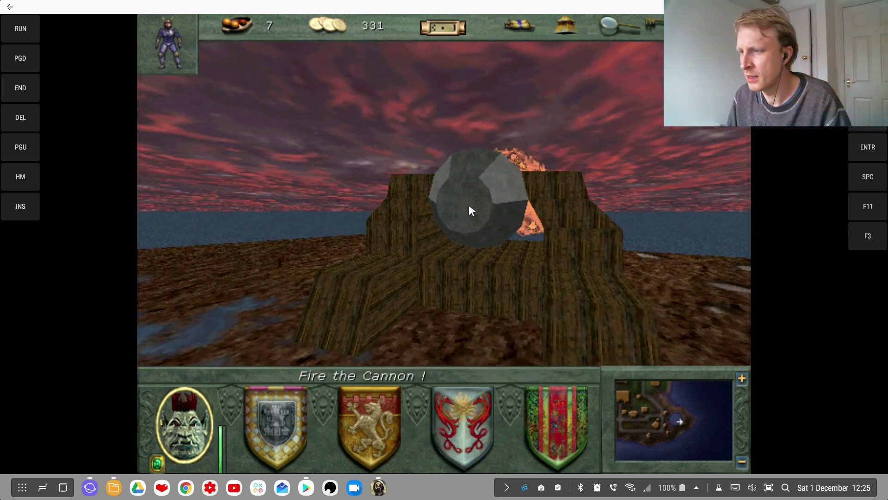
Step: Walk west from the cannon to the orange barrel beside the round hut and use it
{"action": "key", "text": "Right"}
{"action": "key", "text": "Up"}
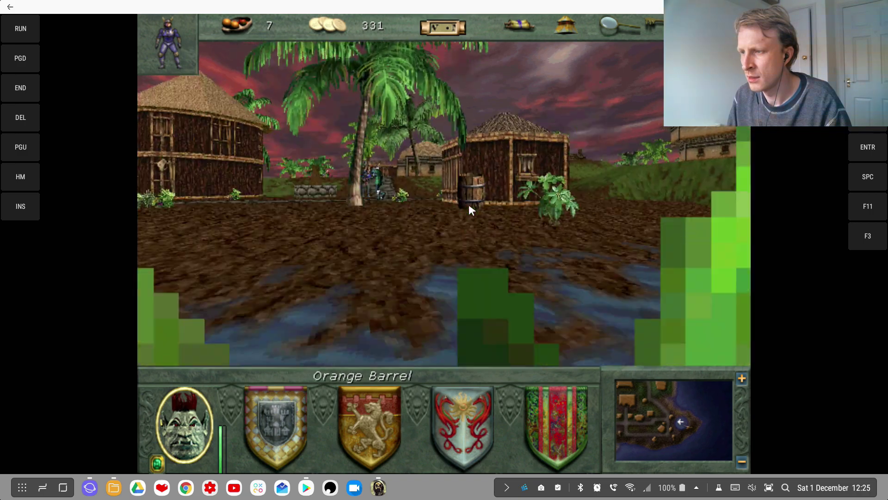
{"action": "left_click", "coordinate": [563, 288]}
Step: Walk north along the stone path near the shore and turn west to face the long thatched house
{"action": "key", "text": "Right"}
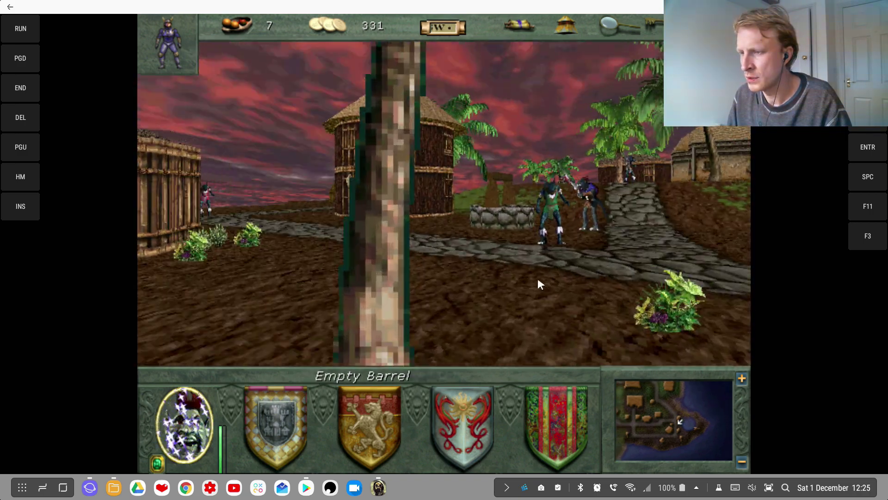
{"action": "key", "text": "Right"}
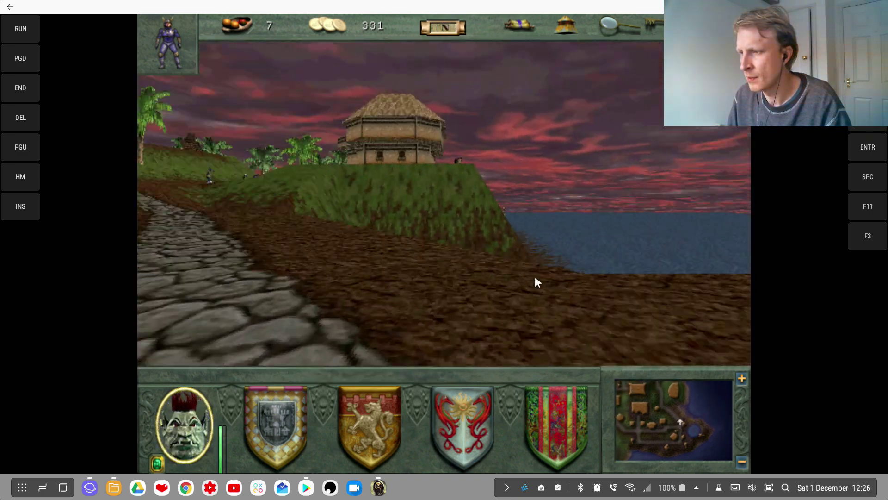
{"action": "key", "text": "Up"}
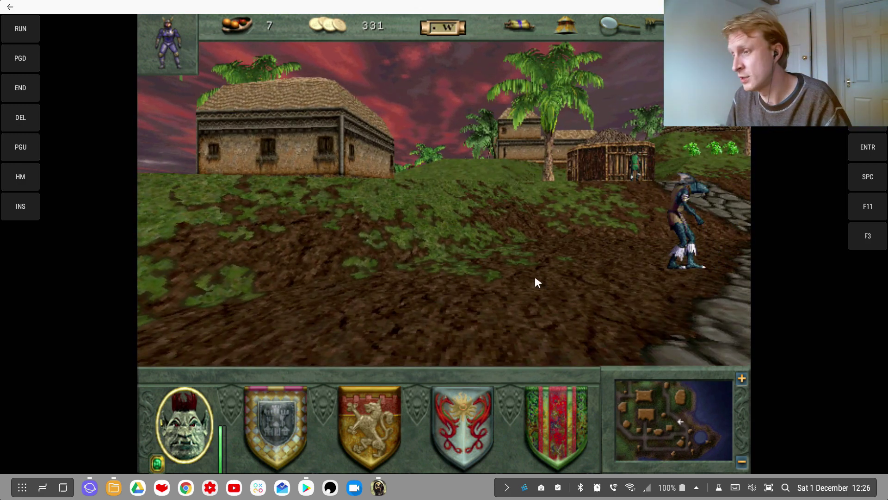
Step: Save the game in the first empty slot, clearing its default name
{"action": "key", "text": "Escape"}
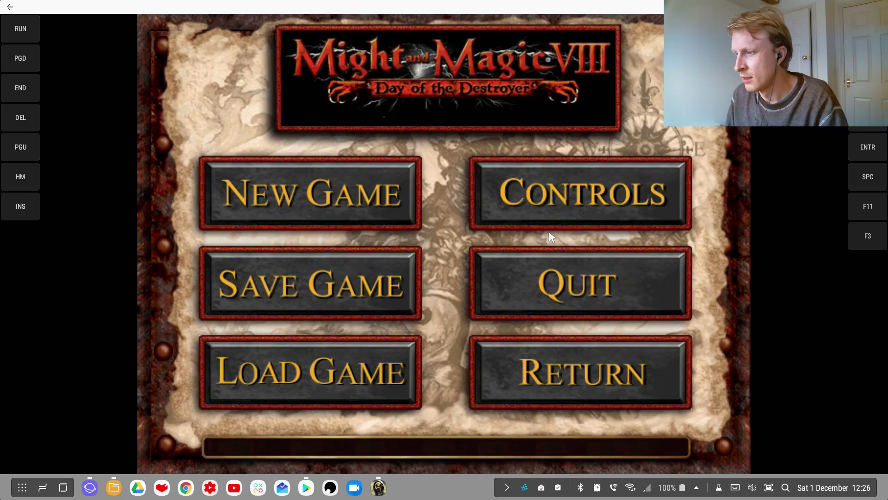
{"action": "left_click", "coordinate": [323, 288]}
{"action": "double_click", "coordinate": [234, 220]}
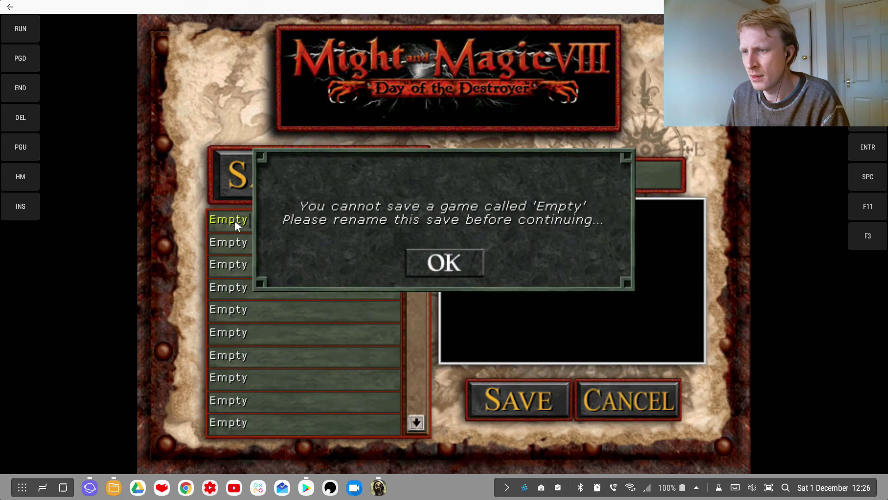
{"action": "left_click", "coordinate": [476, 262]}
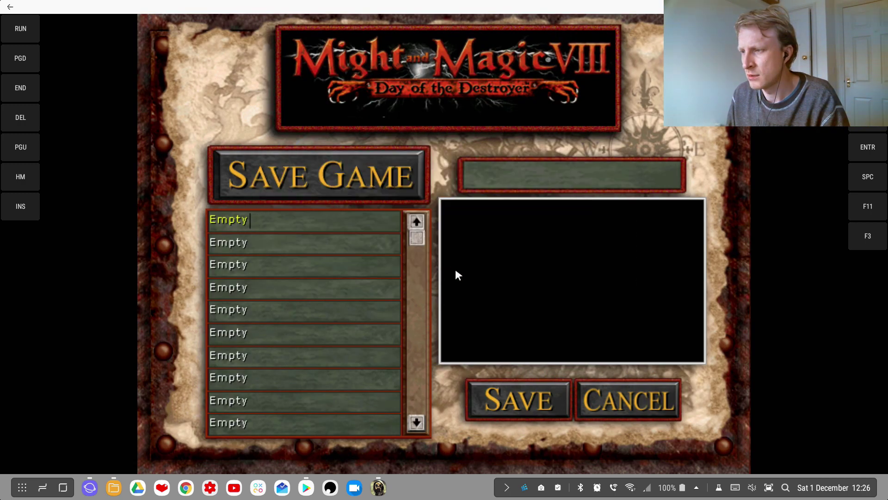
{"action": "double_click", "coordinate": [229, 218]}
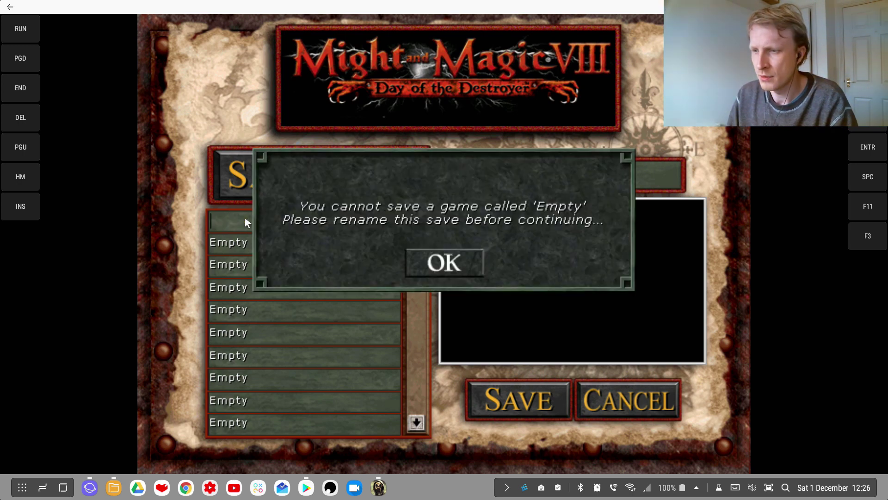
{"action": "key", "text": "Return"}
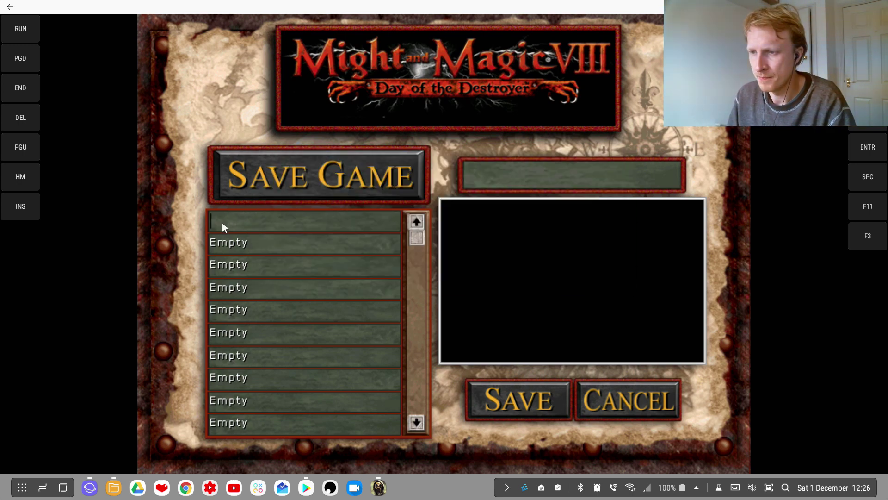
{"action": "key", "text": "Return"}
{"action": "key", "text": "m"}
{"action": "key", "text": "Escape"}
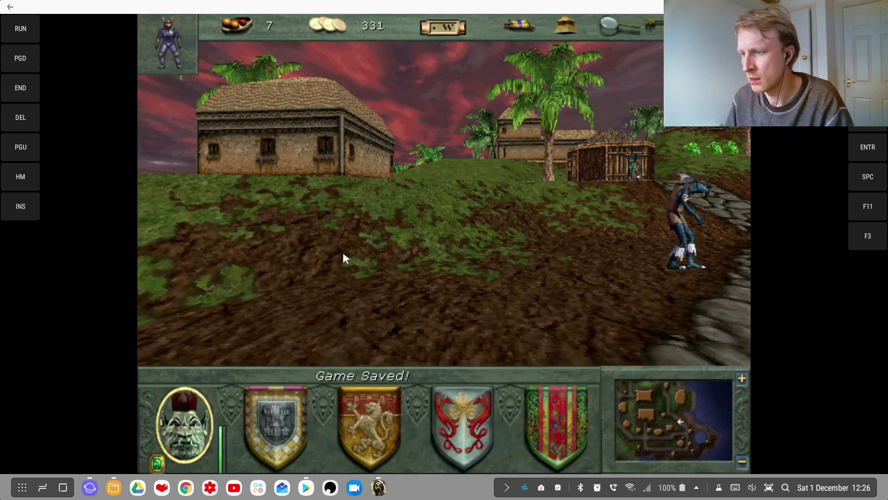
Step: Check the new save in the save list and return to the game without saving again
{"action": "key", "text": "Escape"}
{"action": "left_click", "coordinate": [256, 259]}
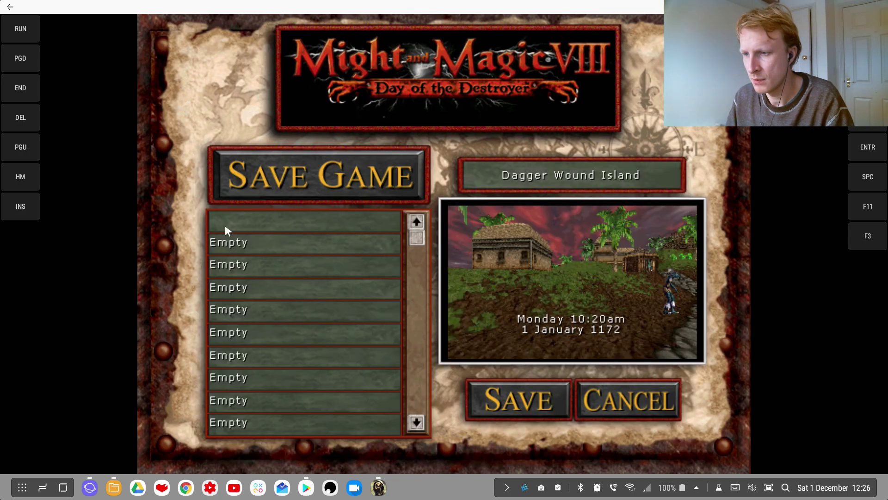
{"action": "left_click", "coordinate": [601, 409]}
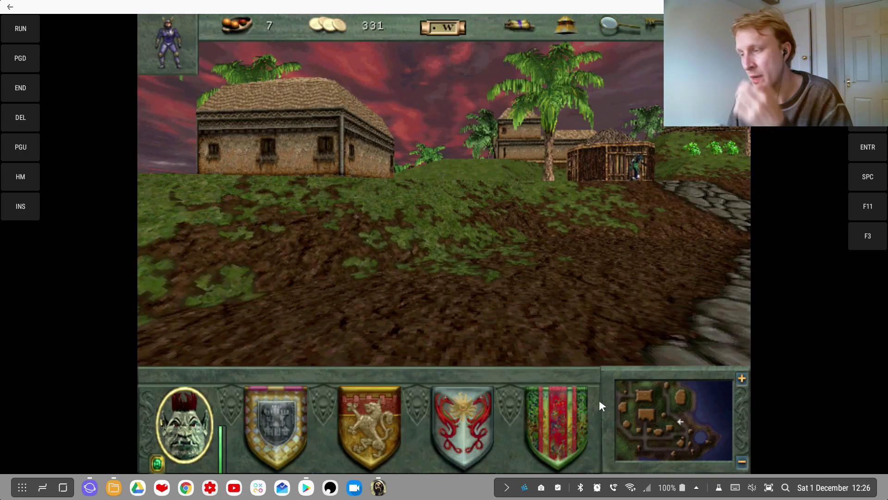
Step: Quit the current game to the title screen and exit Might and Magic VIII
{"action": "key", "text": "Escape"}
{"action": "left_click", "coordinate": [574, 289]}
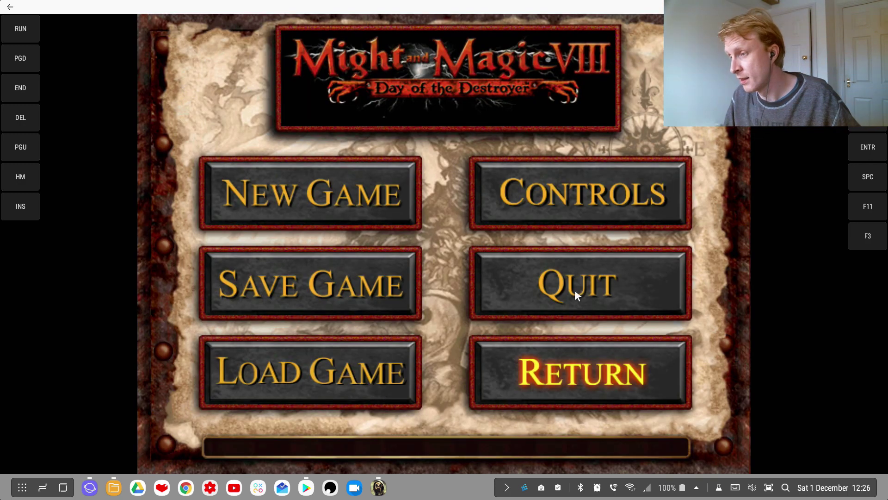
{"action": "left_click", "coordinate": [575, 289]}
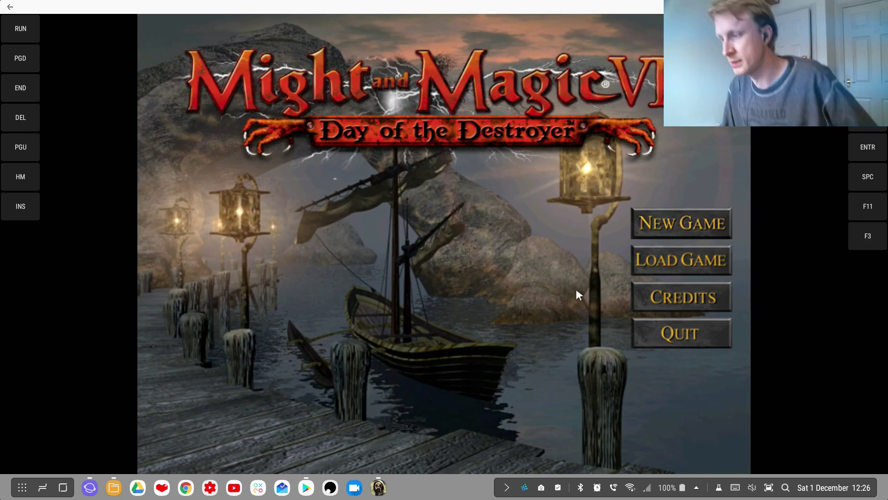
{"action": "left_click", "coordinate": [645, 334]}
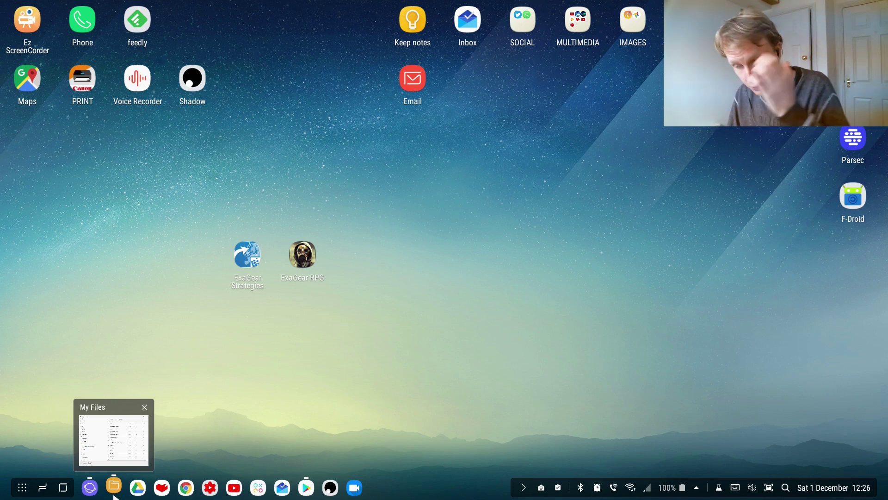
Step: Switch to the web browser and review the GOG store page for Might and Magic 8: Day of the Destroyer
{"action": "left_click", "coordinate": [90, 487]}
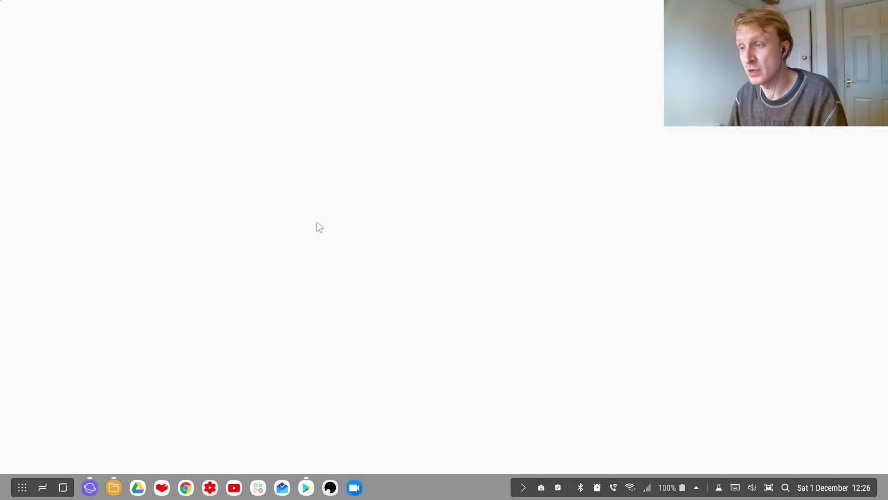
{"action": "left_click", "coordinate": [264, 55]}
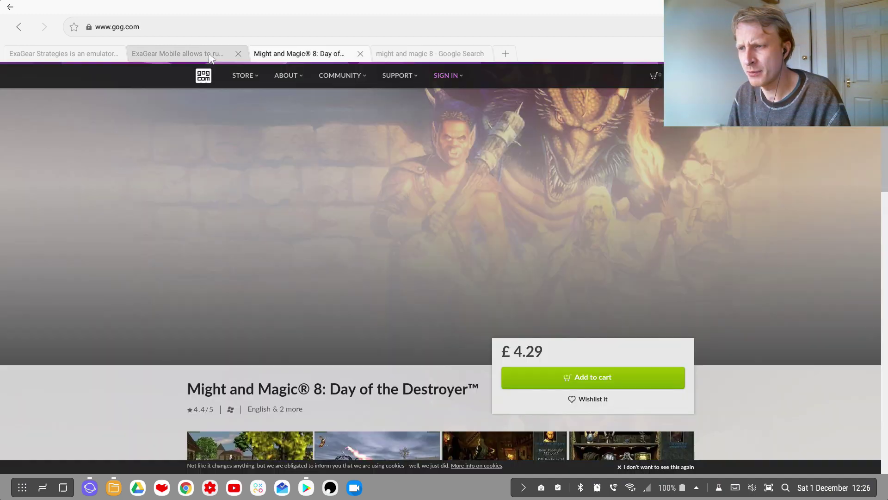
{"action": "scroll", "coordinate": [480, 241], "scroll_direction": "down", "scroll_amount": 5}
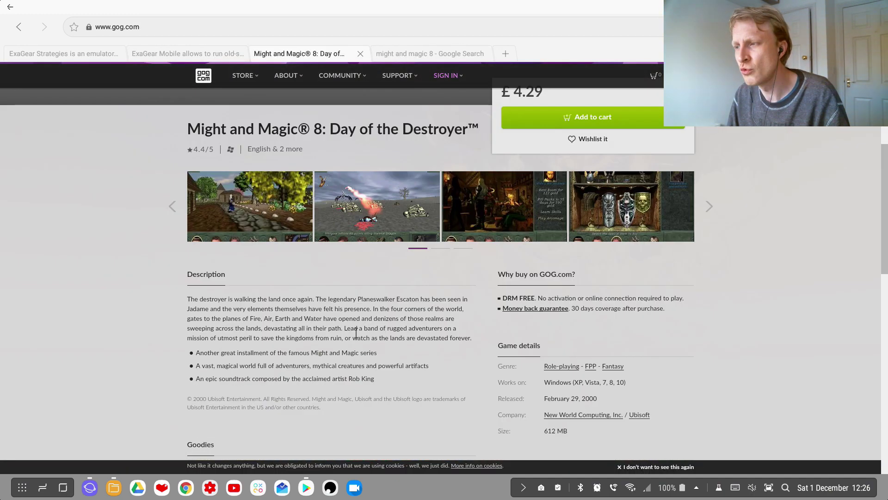
{"action": "scroll", "coordinate": [366, 322], "scroll_direction": "up", "scroll_amount": 5}
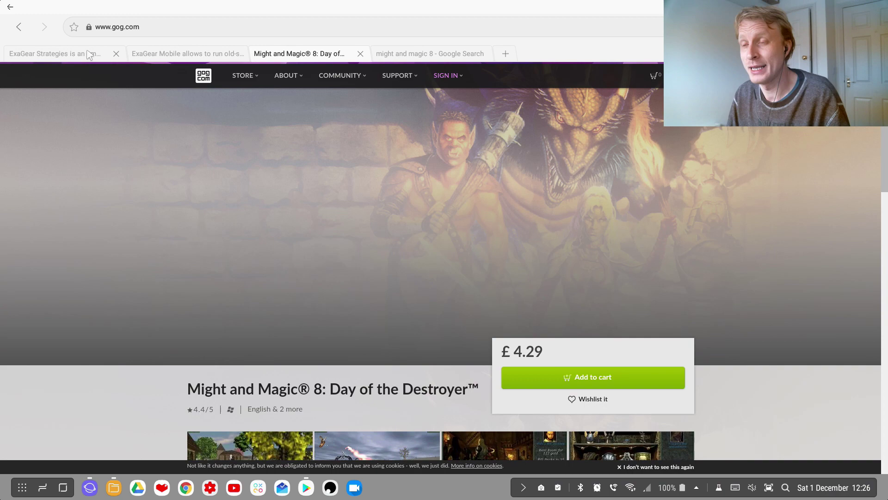
Step: Examine the official and community-tested game lists on the ExaGear Strategies page, and return to the desktop
{"action": "left_click", "coordinate": [89, 54]}
{"action": "scroll", "coordinate": [293, 186], "scroll_direction": "down", "scroll_amount": 15}
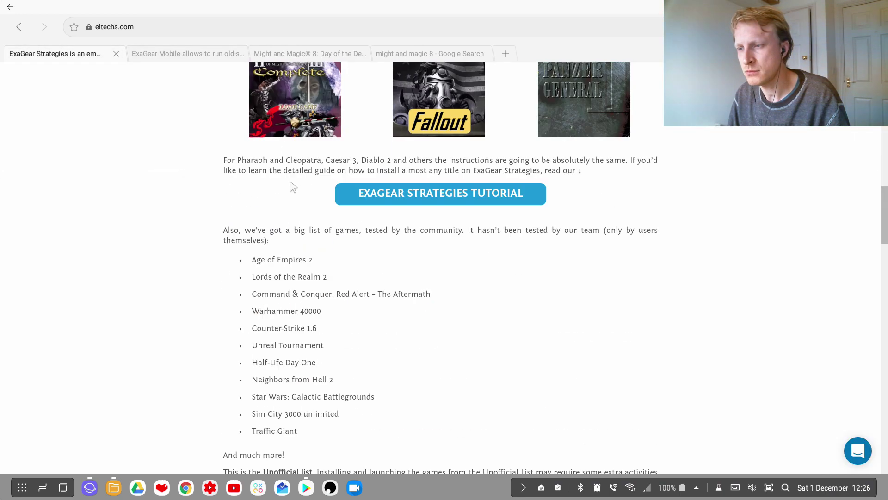
{"action": "scroll", "coordinate": [291, 183], "scroll_direction": "up", "scroll_amount": 5}
{"action": "scroll", "coordinate": [289, 178], "scroll_direction": "down", "scroll_amount": 8}
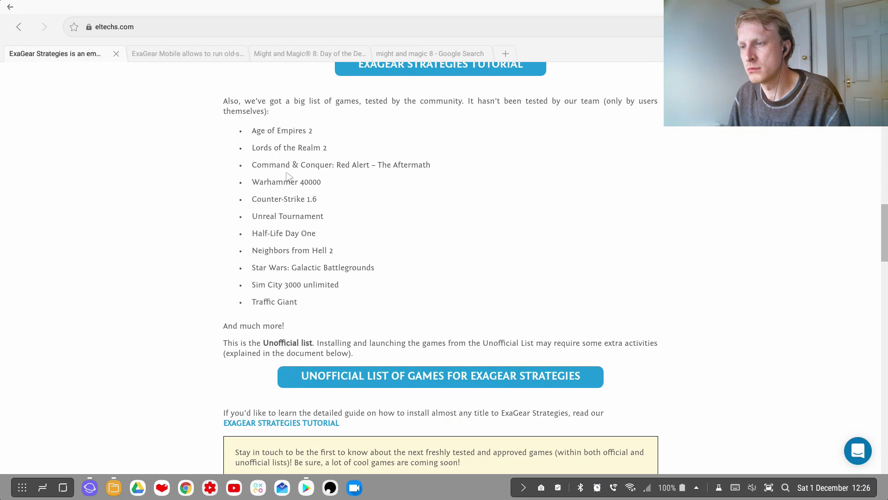
{"action": "scroll", "coordinate": [288, 176], "scroll_direction": "up", "scroll_amount": 10}
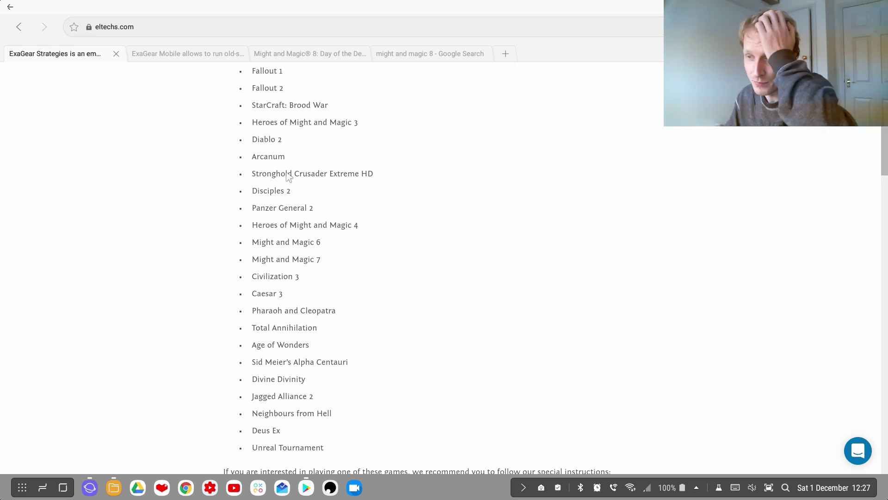
{"action": "scroll", "coordinate": [291, 185], "scroll_direction": "up", "scroll_amount": 7}
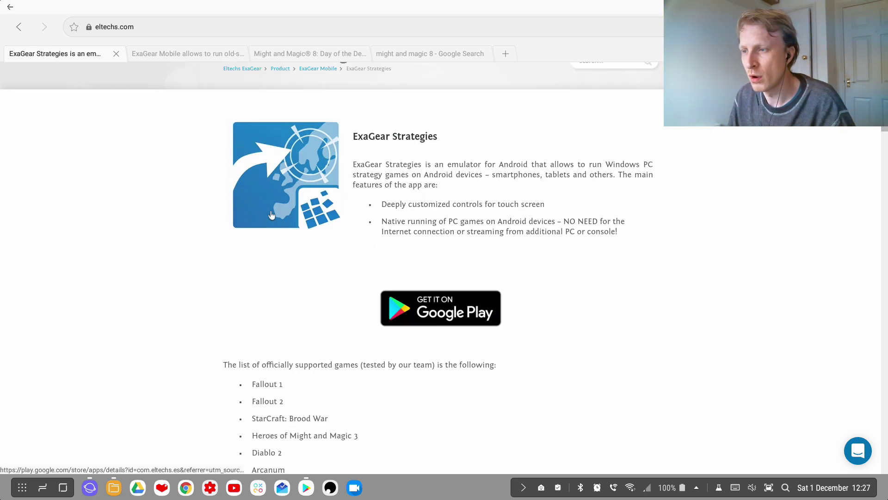
{"action": "scroll", "coordinate": [325, 220], "scroll_direction": "down", "scroll_amount": 5}
{"action": "scroll", "coordinate": [324, 219], "scroll_direction": "down", "scroll_amount": 2}
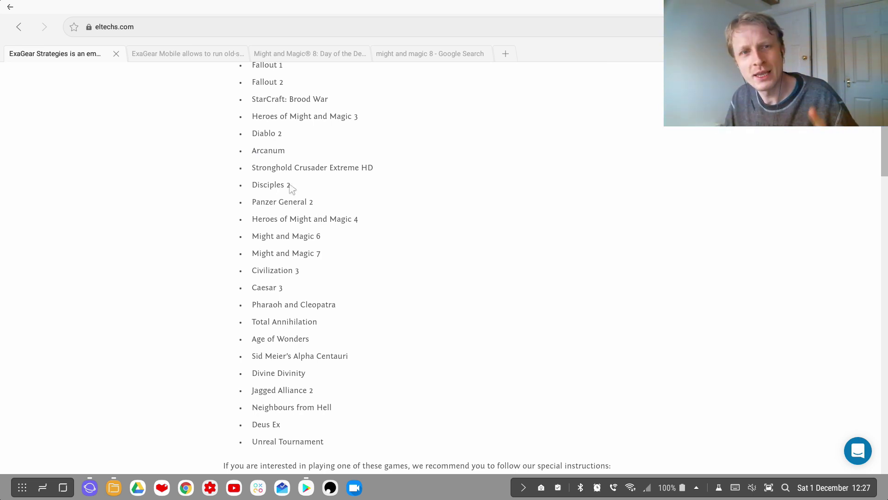
{"action": "scroll", "coordinate": [287, 159], "scroll_direction": "up", "scroll_amount": 1}
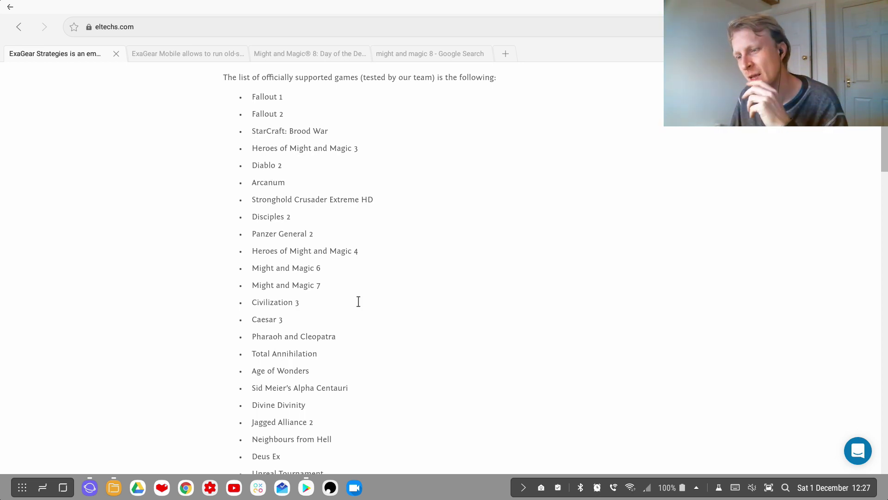
{"action": "scroll", "coordinate": [352, 289], "scroll_direction": "down", "scroll_amount": 3}
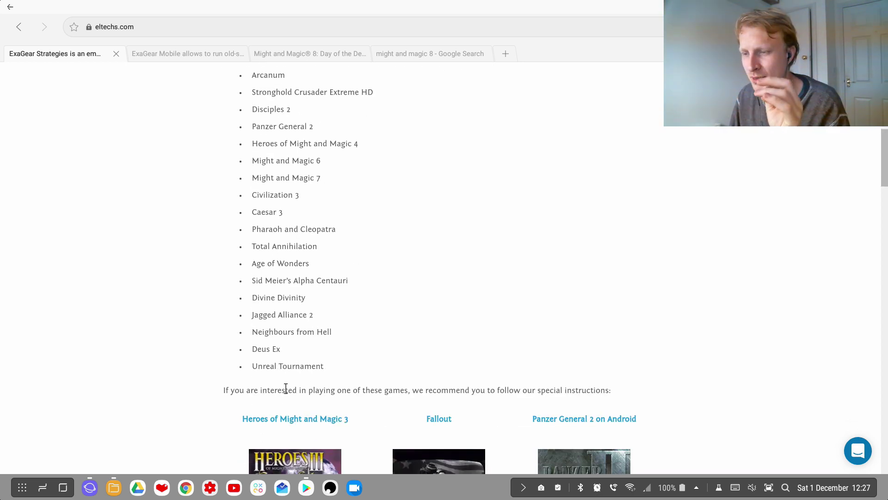
{"action": "key", "text": "super+d"}
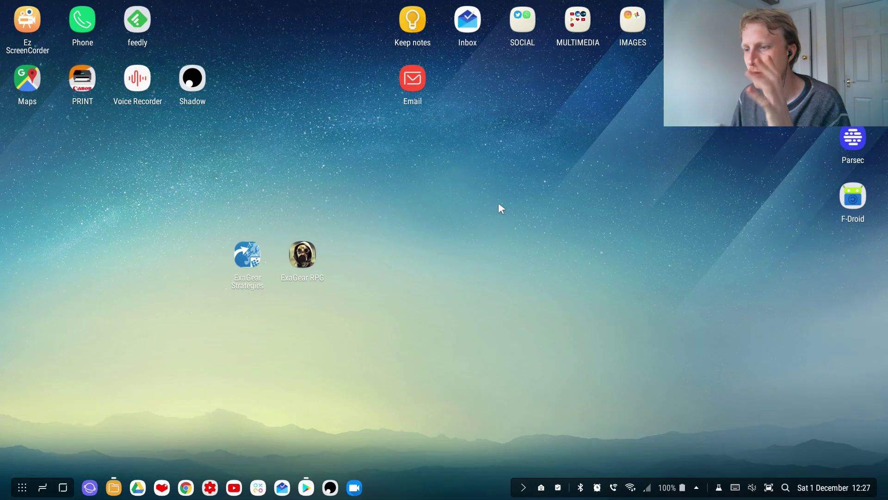